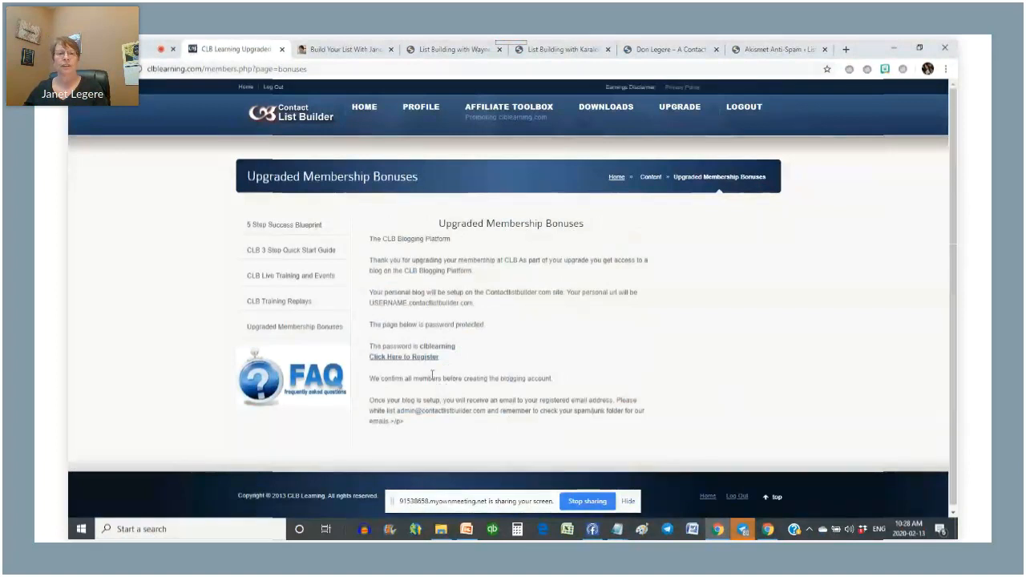
# - Unlock the password-protected blog registration page by pasting its page password
pyautogui.click(414, 358)
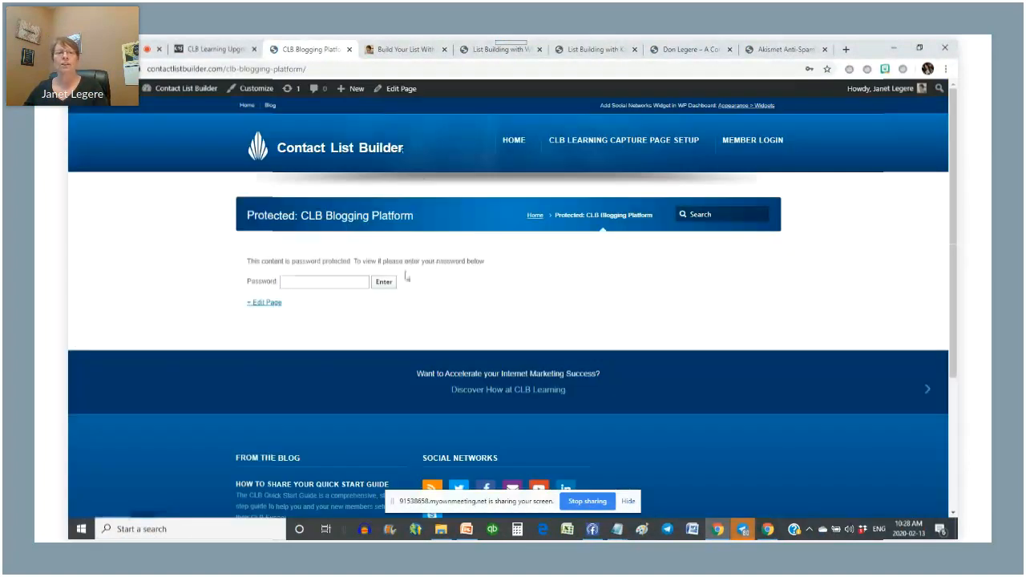
pyautogui.click(314, 280)
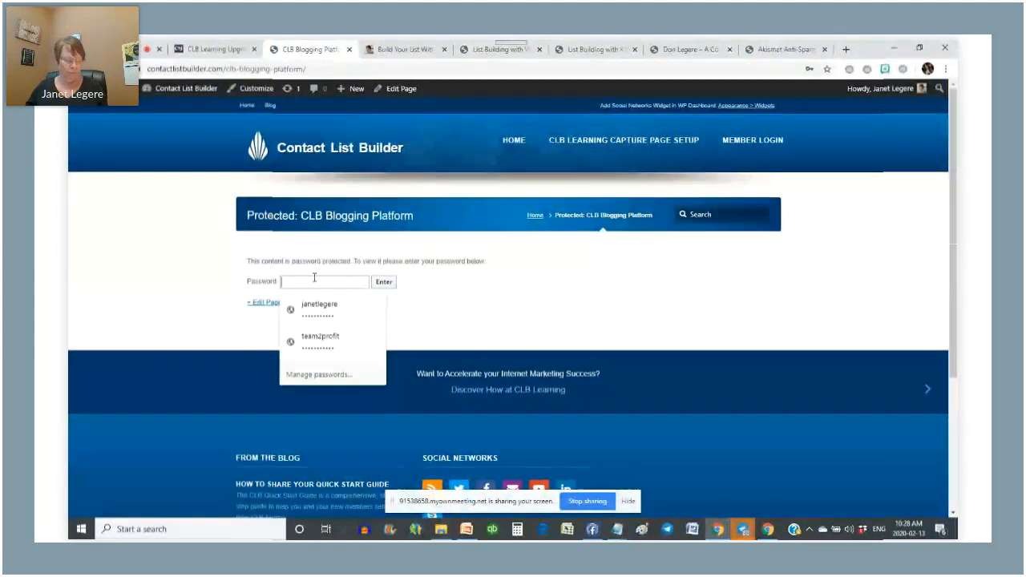
pyautogui.hotkey('ctrl', 'v')
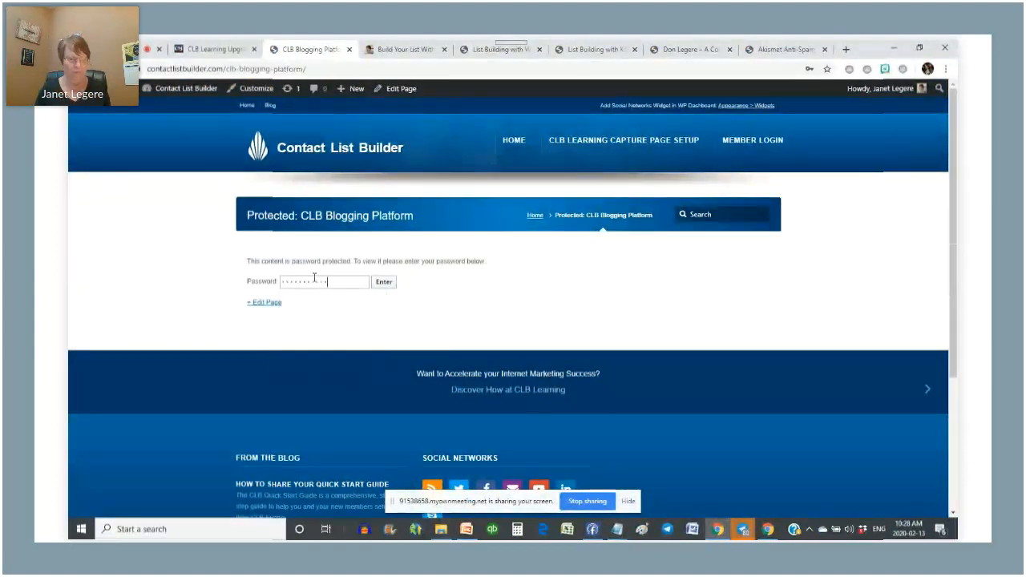
pyautogui.click(389, 282)
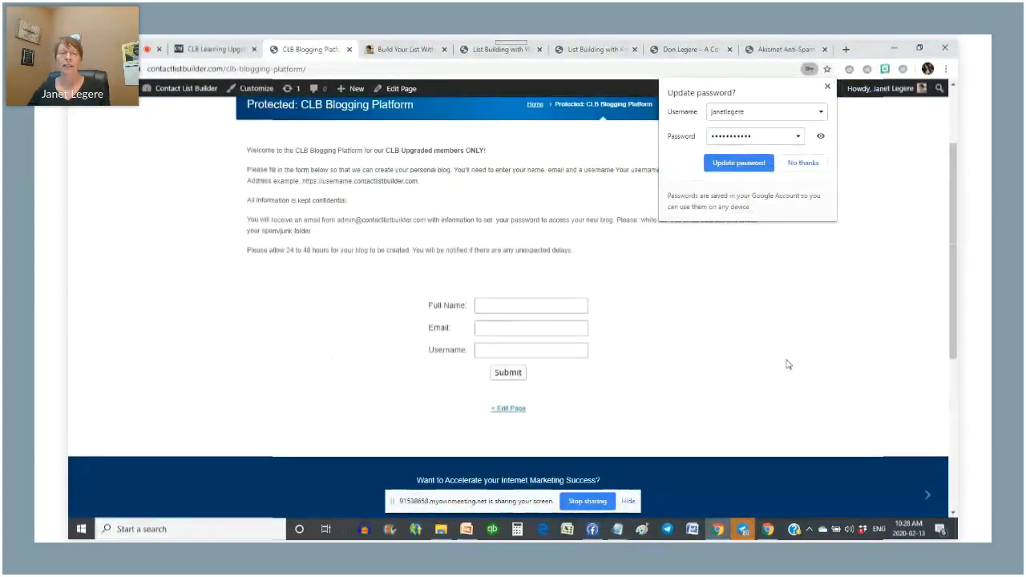
pyautogui.click(827, 86)
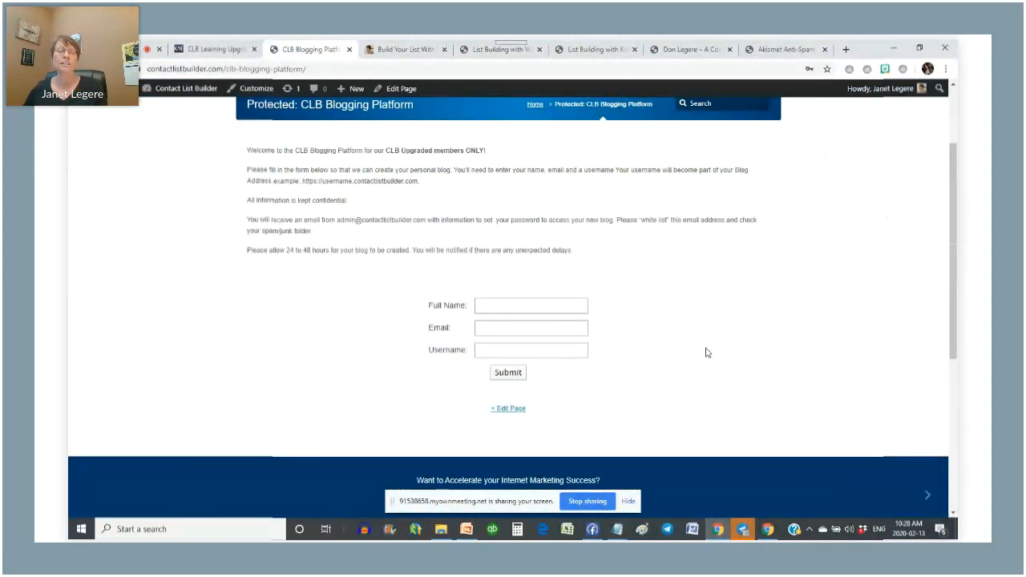
# - Close the blogging platform signup tab and switch to the personal list-building blog
pyautogui.scroll(2, 692, 343)
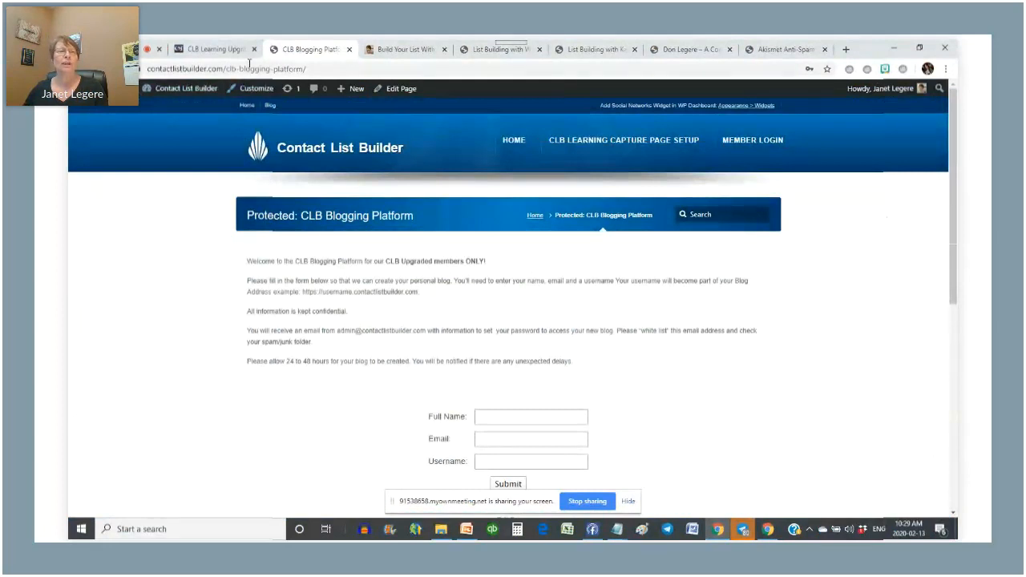
pyautogui.click(213, 50)
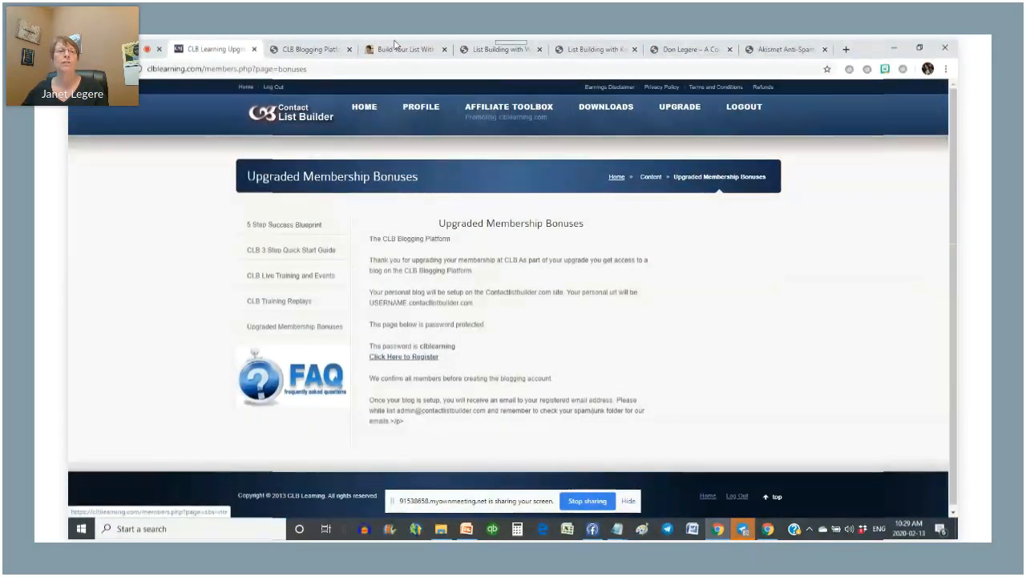
pyautogui.click(352, 53)
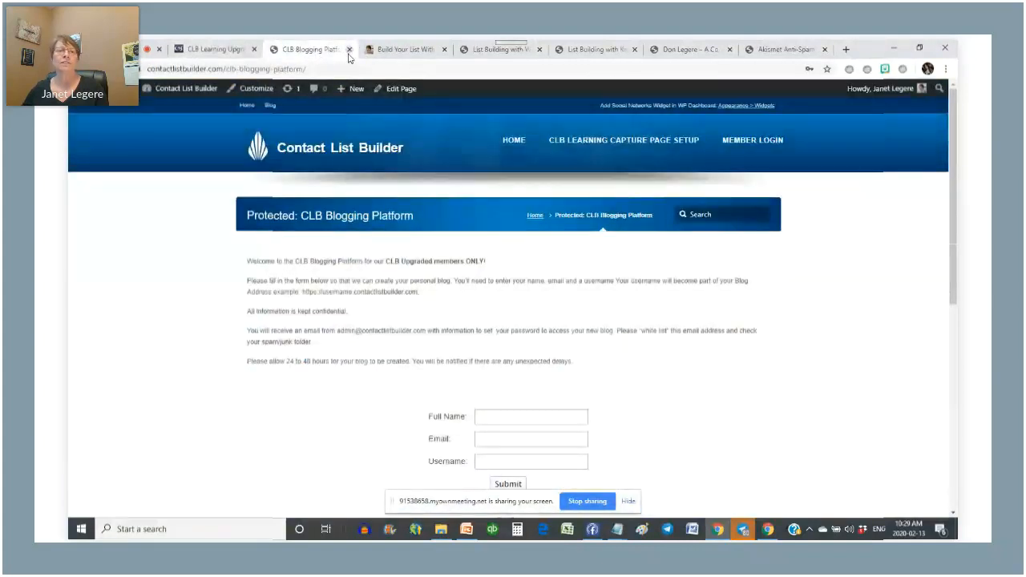
pyautogui.click(350, 49)
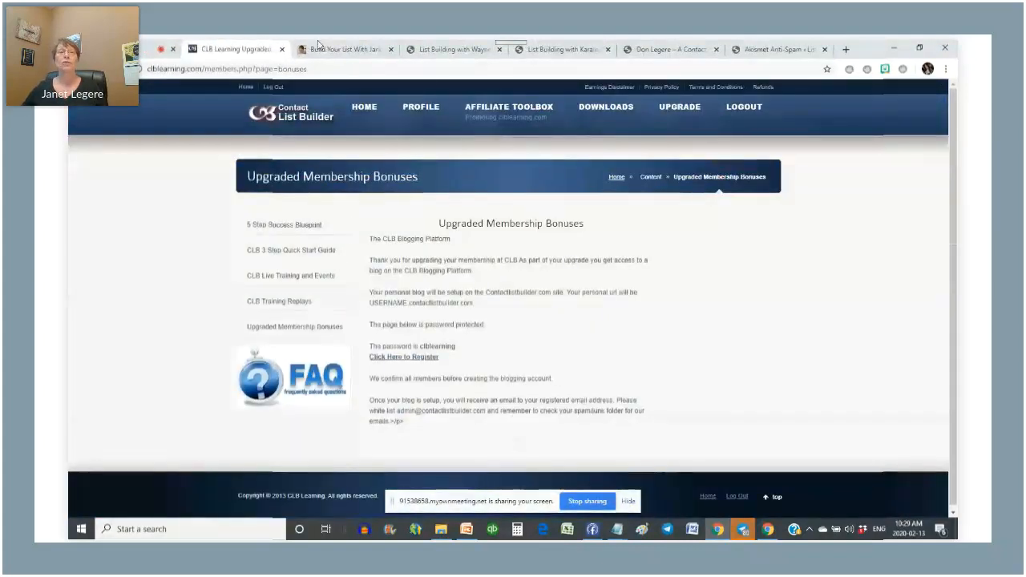
pyautogui.click(318, 46)
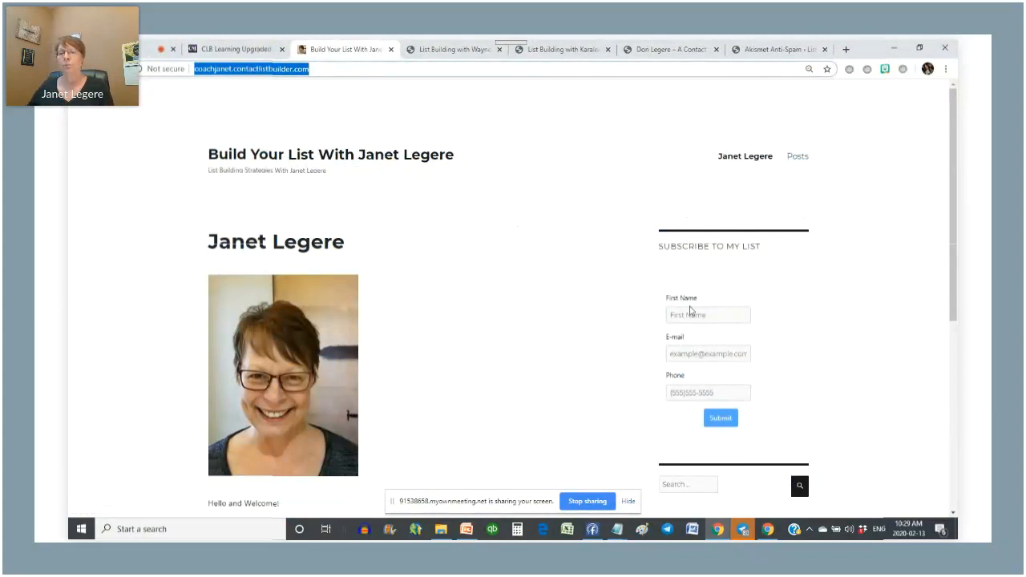
# - Scroll through the personal blog's posts and sidebar, then switch to the 'List Building with Wayne' blog
pyautogui.scroll(-1, 777, 273)
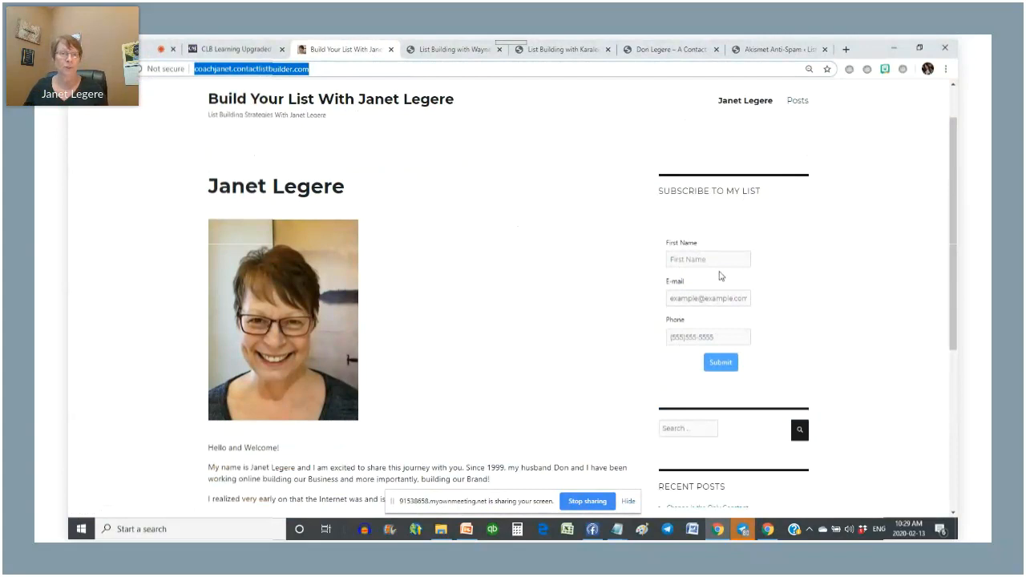
pyautogui.scroll(-2, 331, 245)
pyautogui.scroll(2, 331, 245)
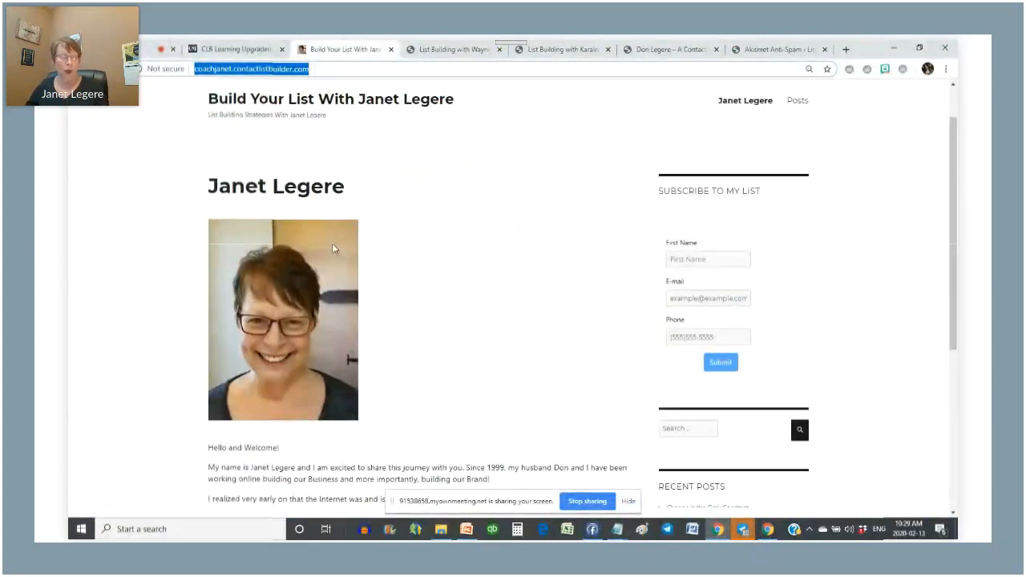
pyautogui.scroll(-2, 332, 243)
pyautogui.scroll(-1, 548, 304)
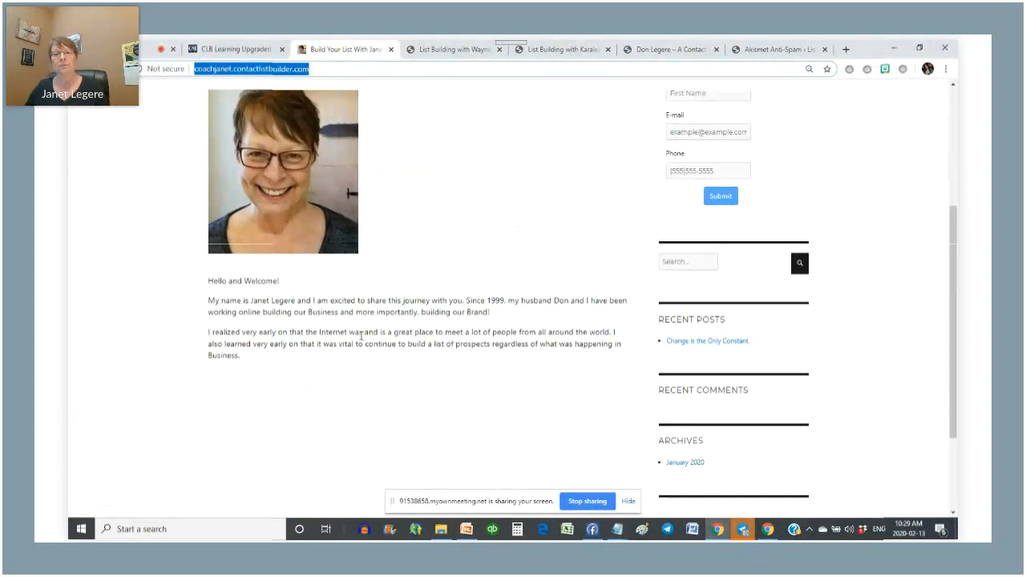
pyautogui.scroll(-2, 361, 335)
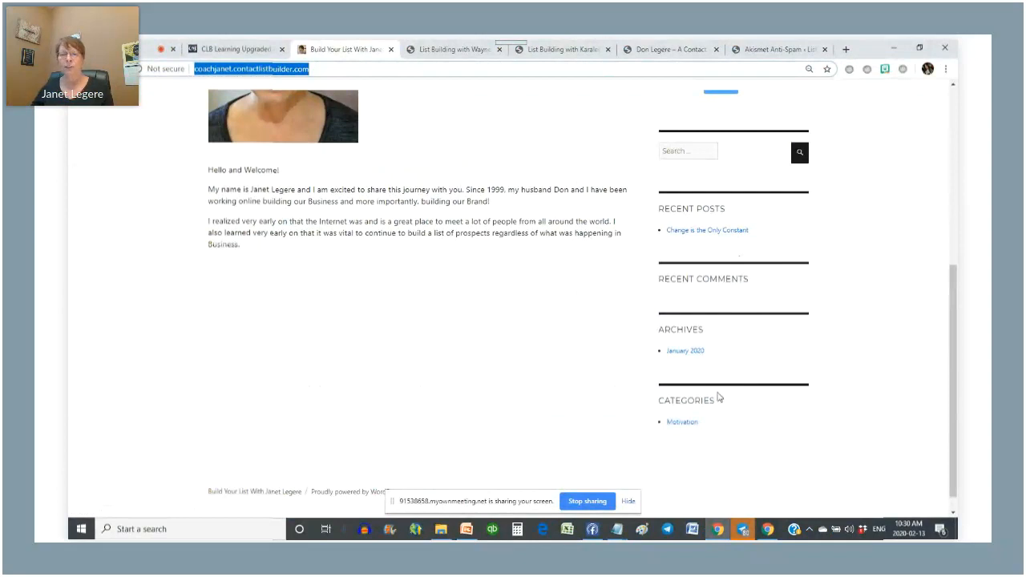
pyautogui.scroll(-1, 751, 381)
pyautogui.scroll(1, 751, 381)
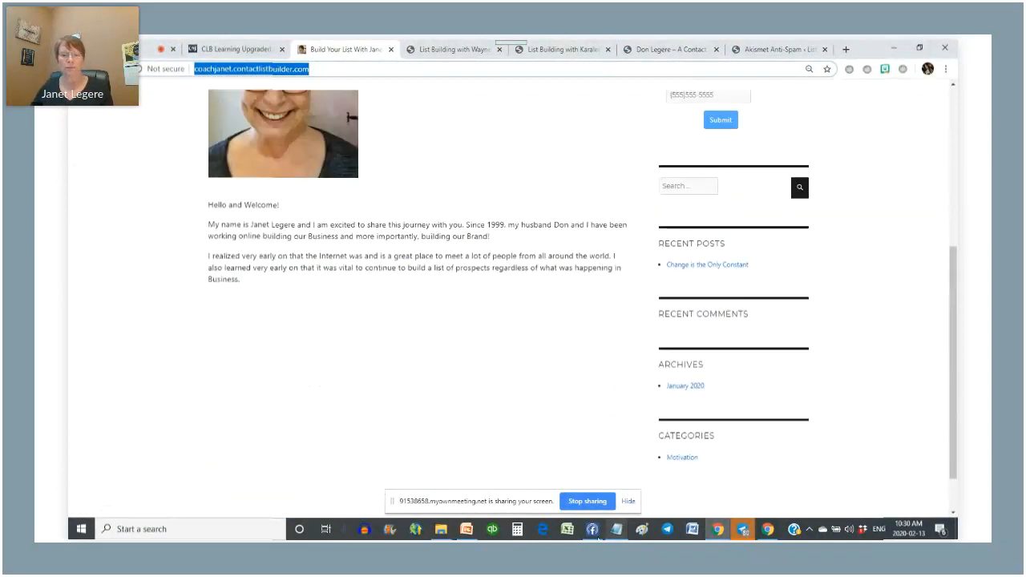
pyautogui.click(630, 502)
pyautogui.scroll(4, 612, 337)
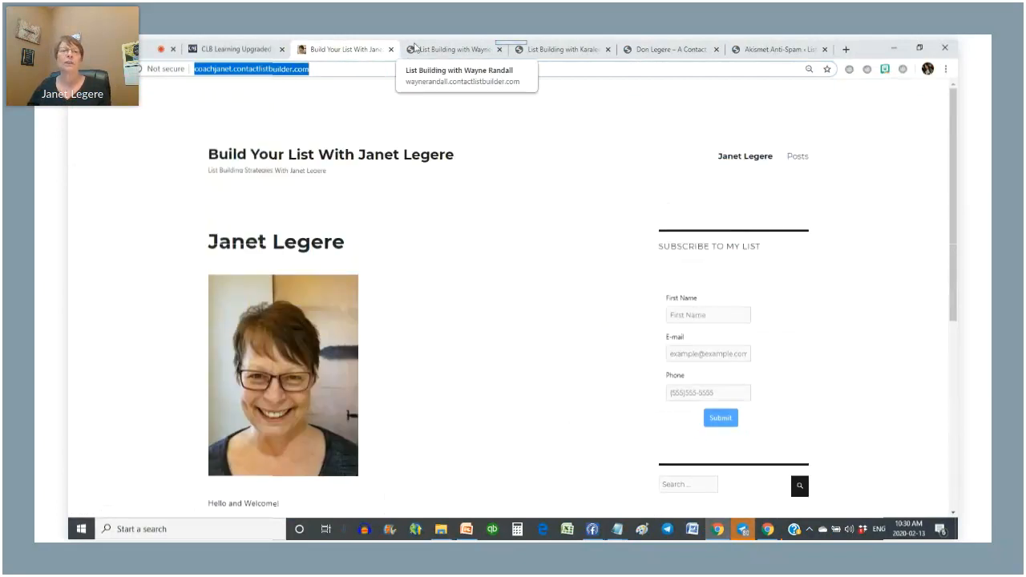
pyautogui.click(415, 49)
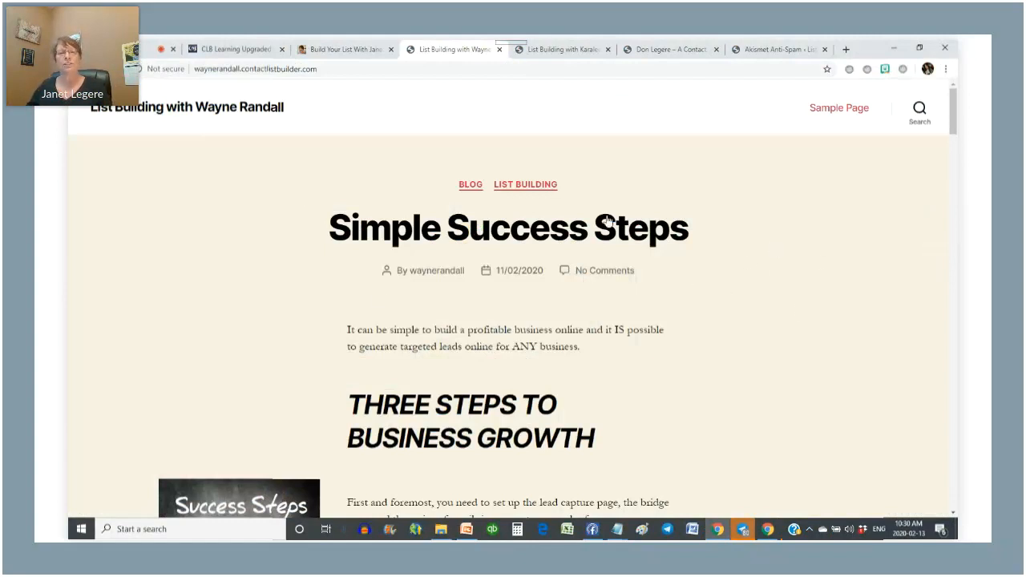
# - Scroll the 'Simple Success Steps' post and open its LIST BUILDING category archive
pyautogui.scroll(-6, 735, 182)
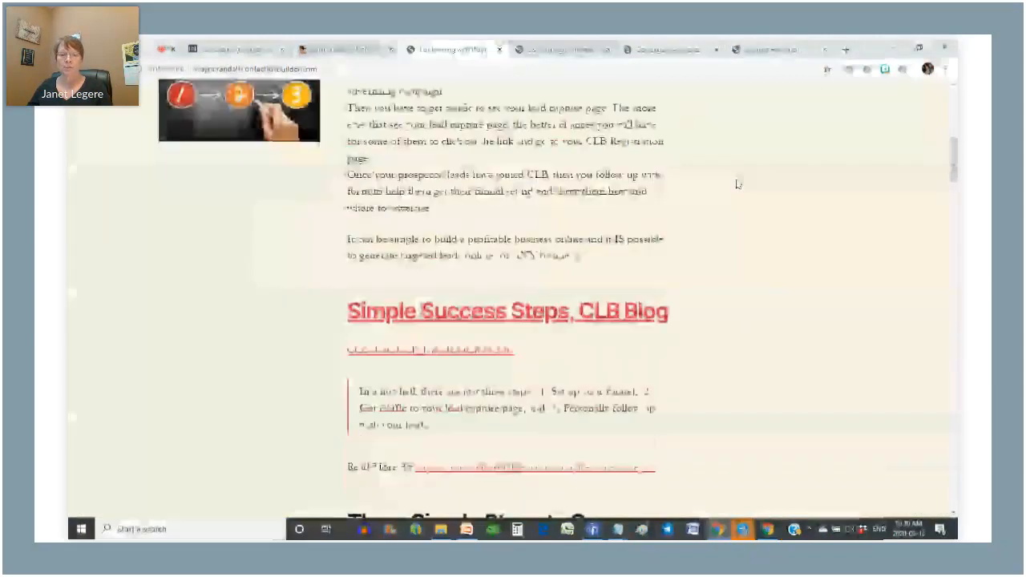
pyautogui.scroll(-15, 735, 183)
pyautogui.scroll(-15, 735, 184)
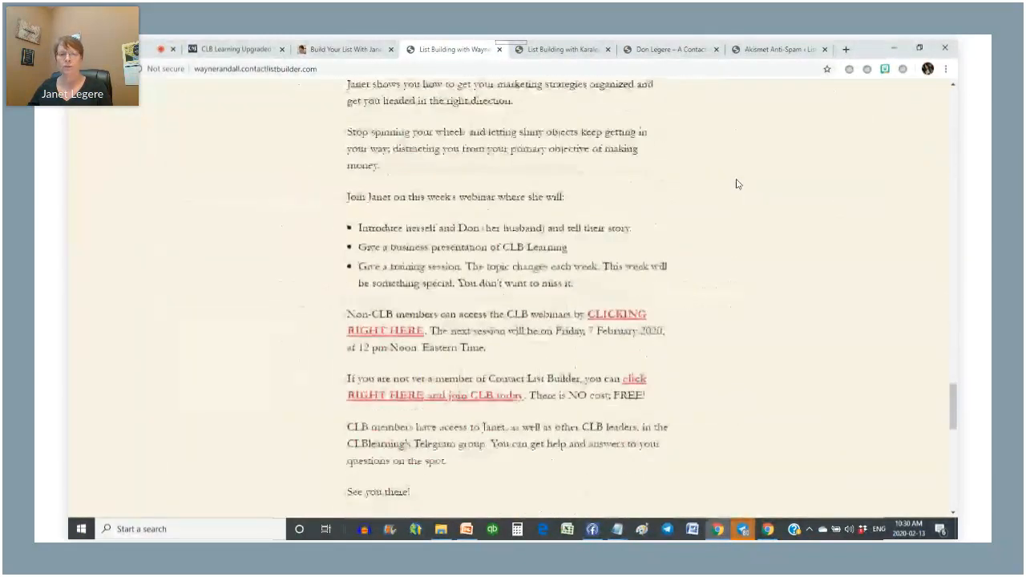
pyautogui.scroll(20, 738, 184)
pyautogui.scroll(15, 736, 183)
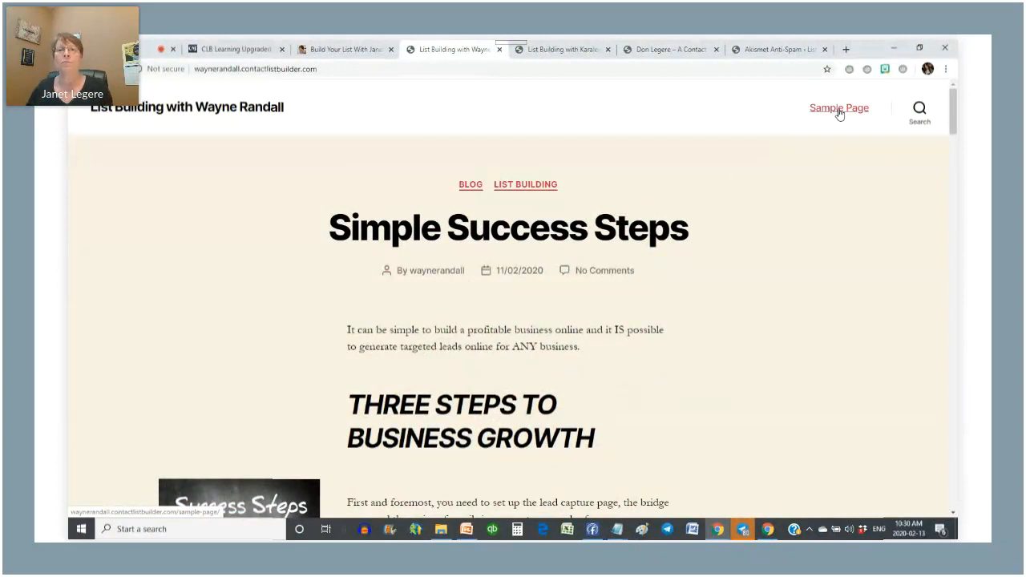
pyautogui.click(526, 187)
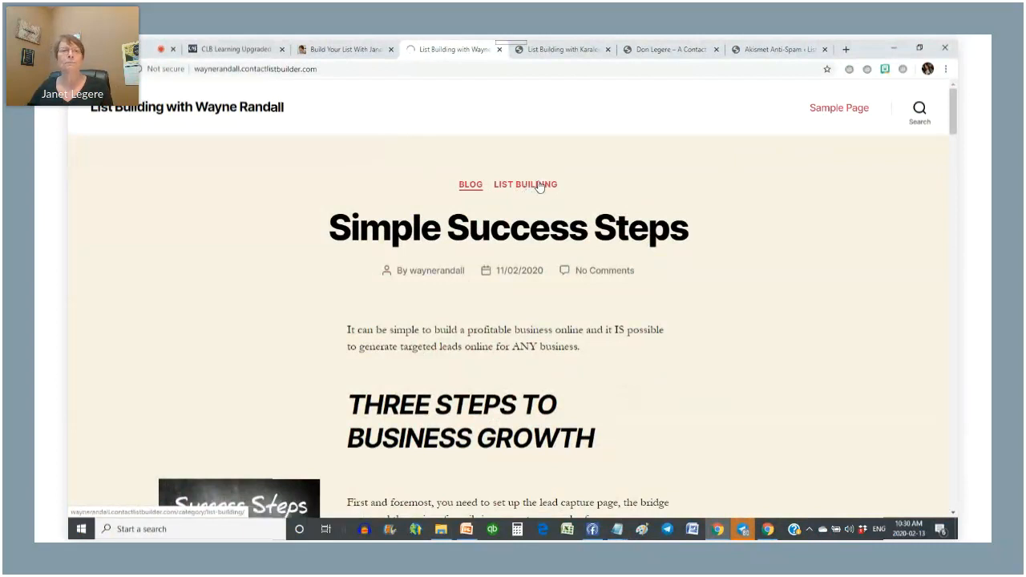
pyautogui.click(535, 185)
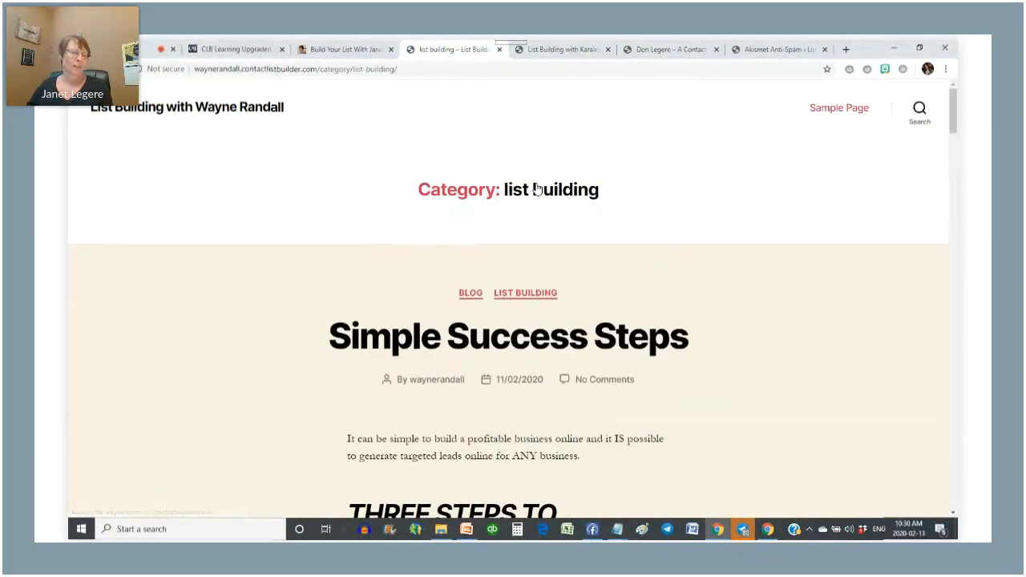
# - Scroll the list building archive, then switch to the 'List Building with Karalee' blog
pyautogui.scroll(-3, 745, 236)
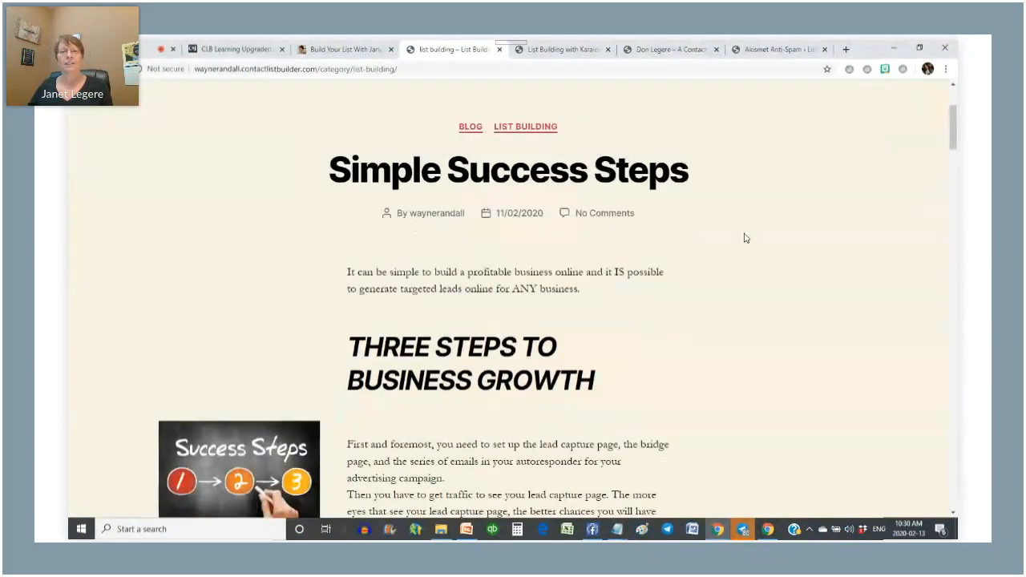
pyautogui.scroll(-6, 690, 232)
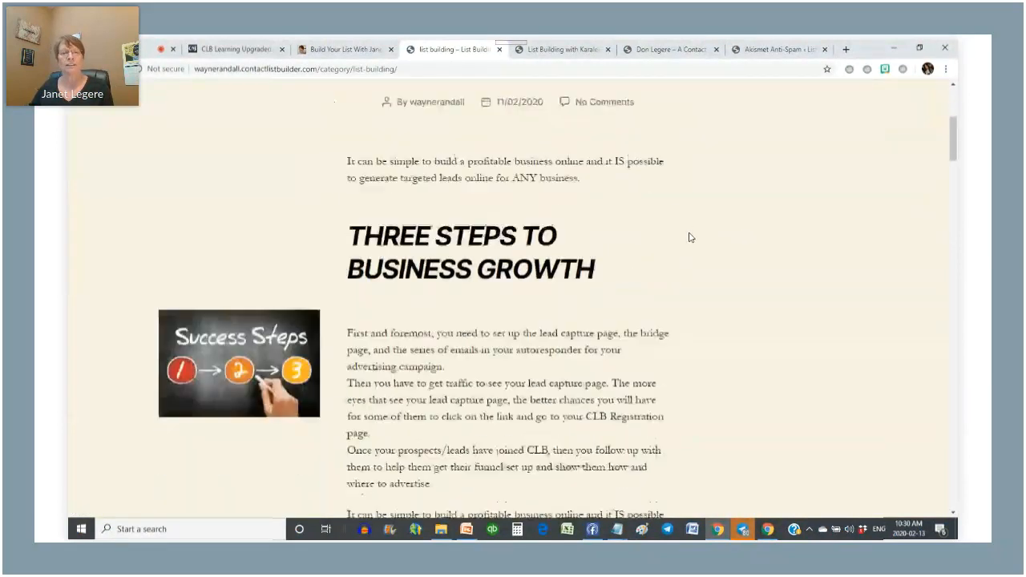
pyautogui.scroll(-11, 690, 237)
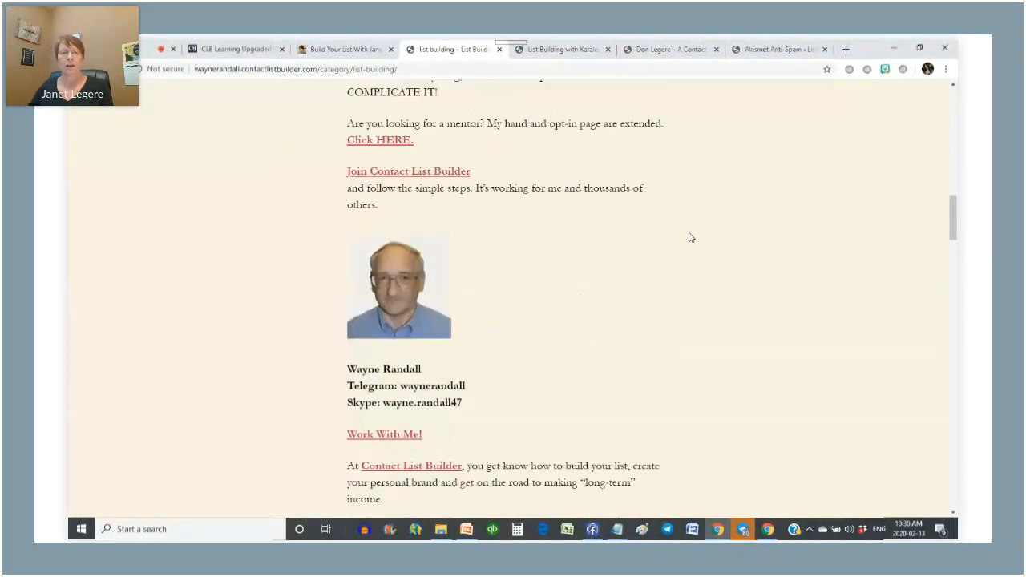
pyautogui.scroll(-2, 691, 237)
pyautogui.scroll(12, 691, 237)
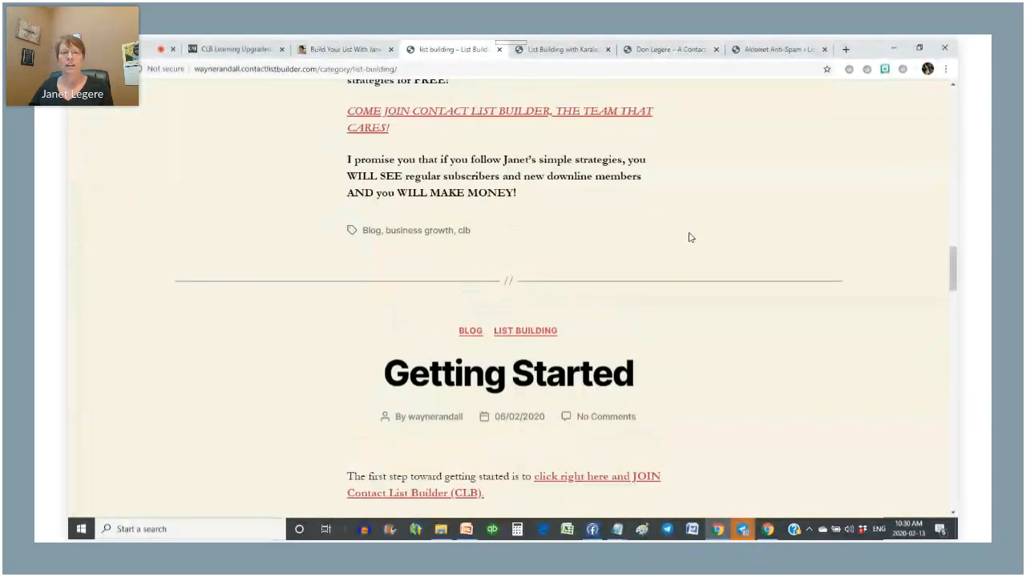
pyautogui.scroll(2, 691, 238)
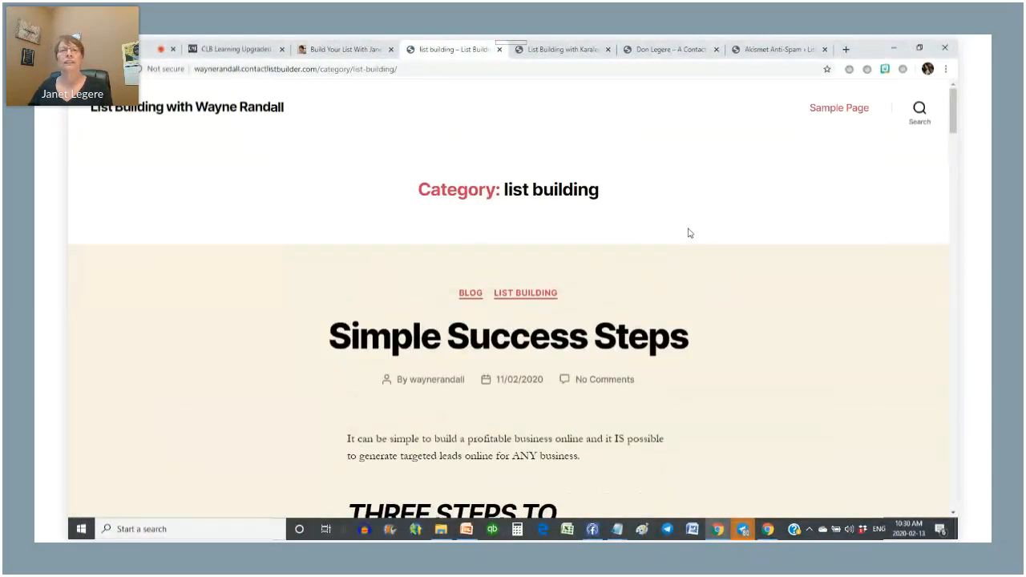
pyautogui.click(551, 46)
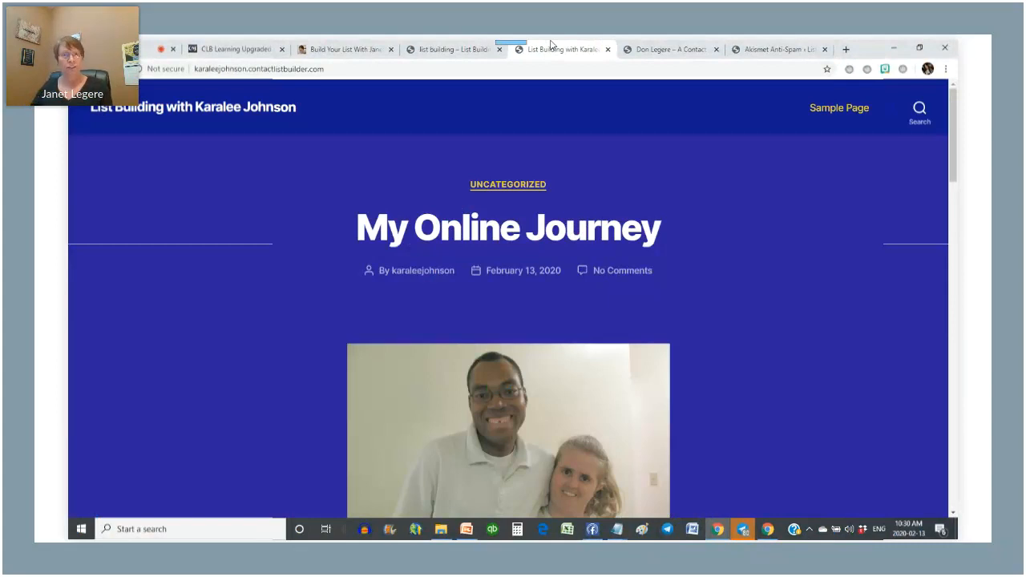
pyautogui.click(442, 50)
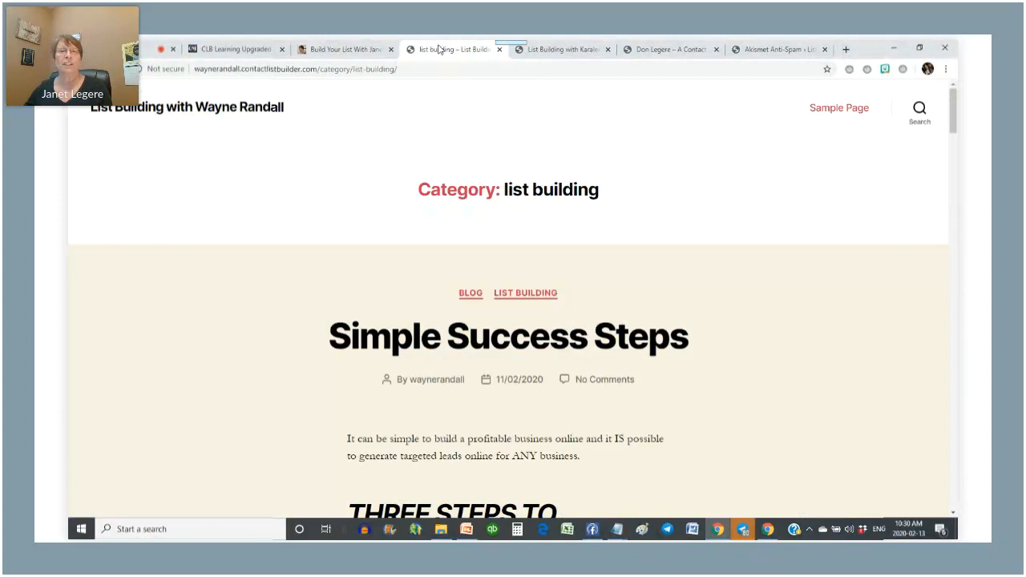
pyautogui.click(574, 53)
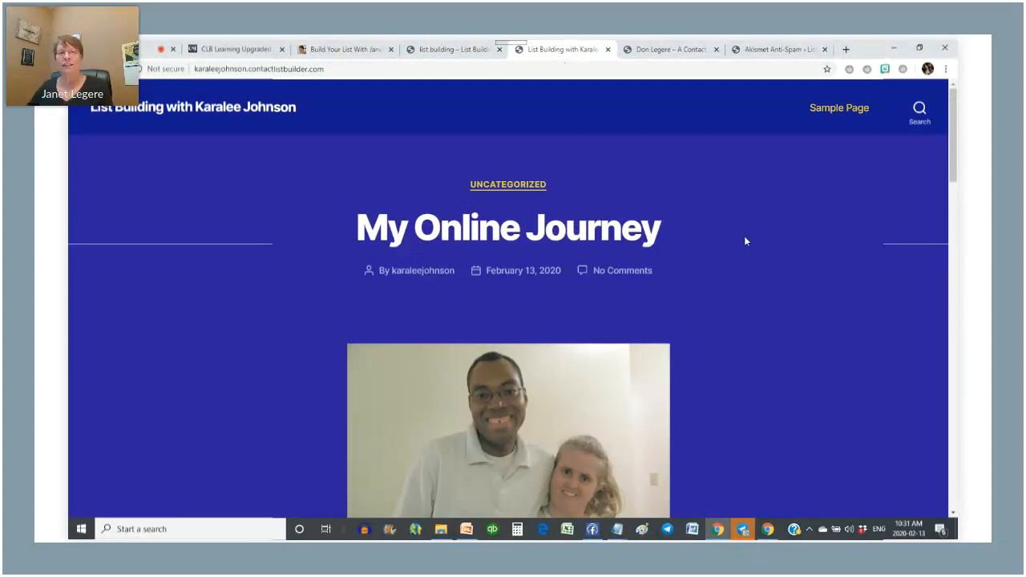
pyautogui.scroll(-1, 744, 237)
pyautogui.scroll(-2, 745, 241)
pyautogui.scroll(-2, 732, 236)
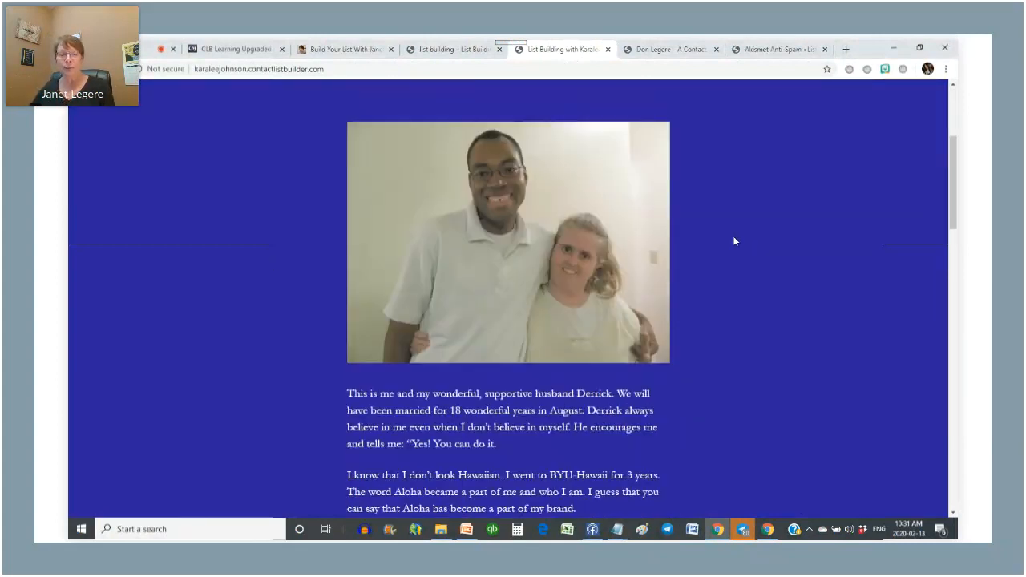
pyautogui.scroll(-3, 759, 191)
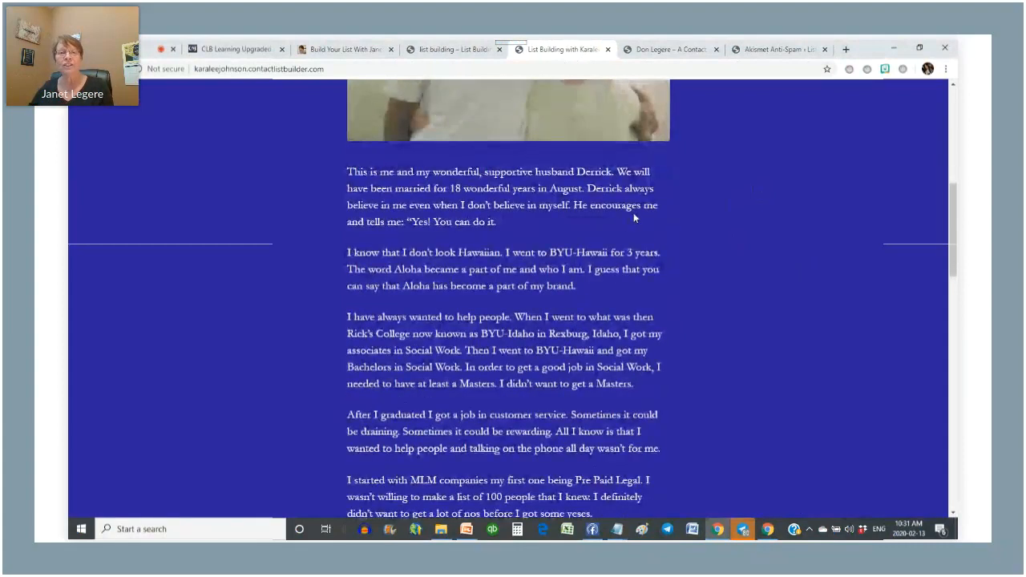
pyautogui.scroll(-3, 633, 215)
pyautogui.scroll(-2, 633, 217)
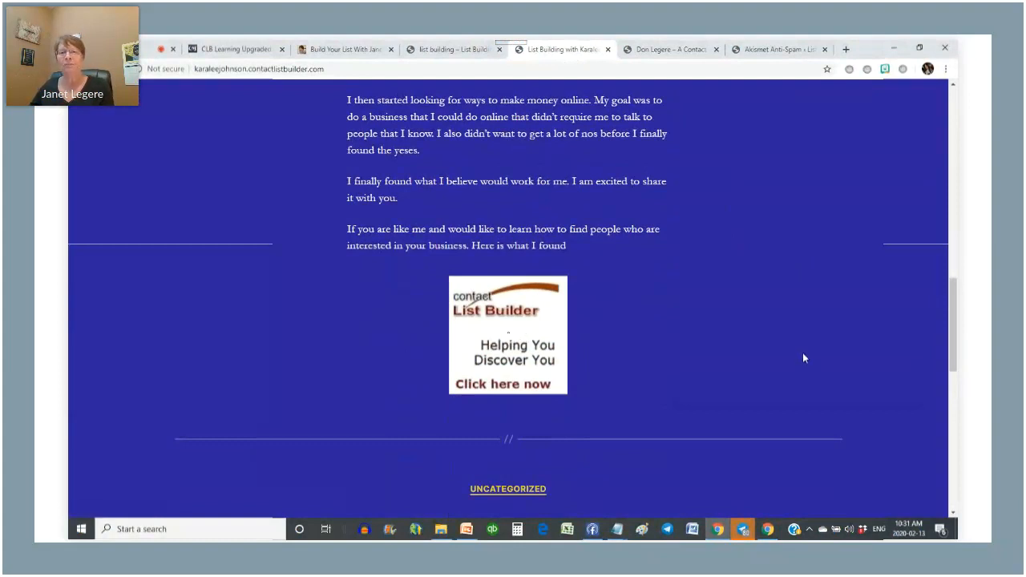
pyautogui.scroll(-1, 805, 357)
pyautogui.scroll(10, 765, 355)
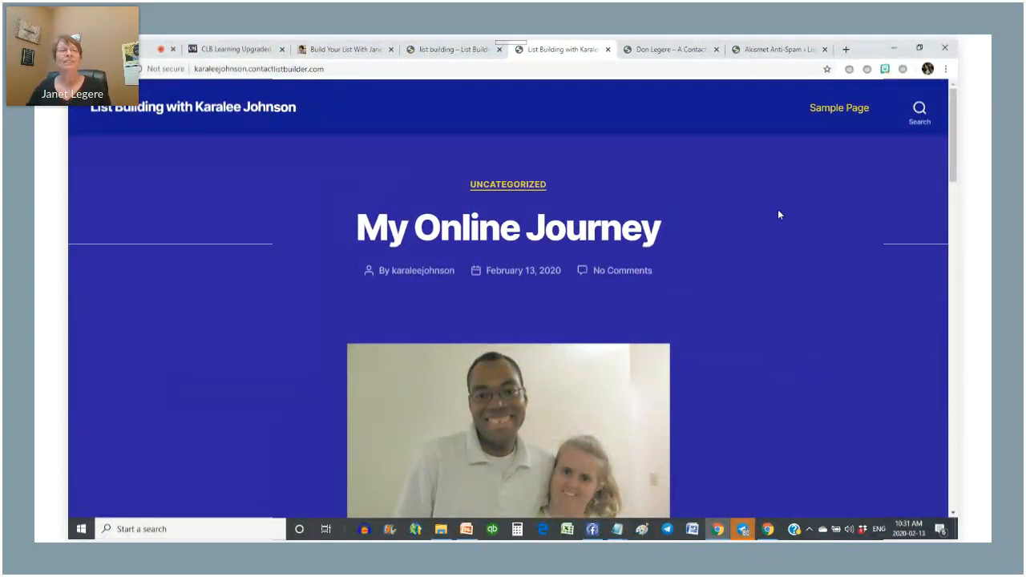
# - Read through the 'Welcome to My Contact List Builder Marketing Blog' post and return to its top
pyautogui.click(654, 48)
pyautogui.scroll(3, 665, 253)
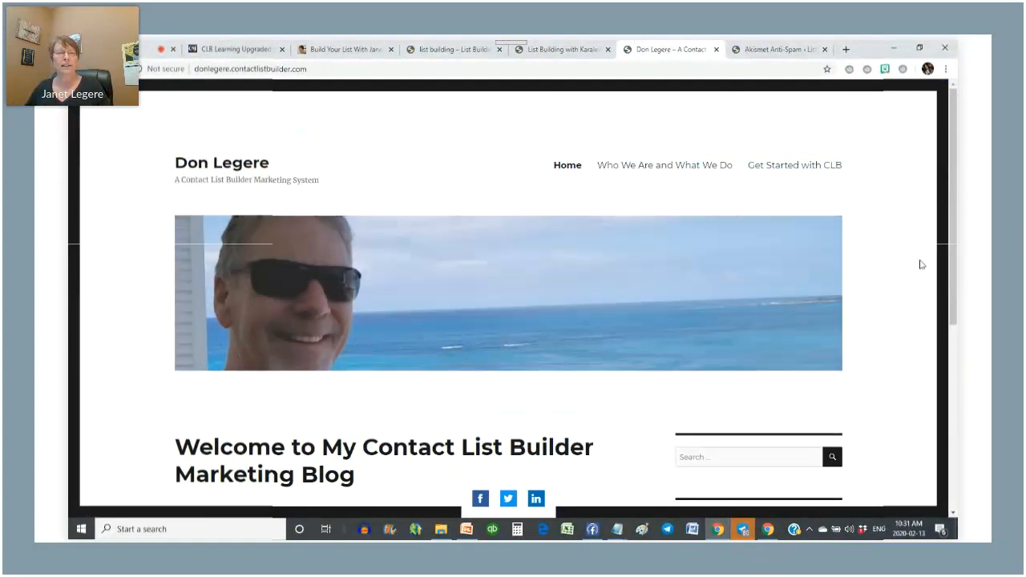
pyautogui.scroll(-3, 909, 275)
pyautogui.scroll(-1, 508, 353)
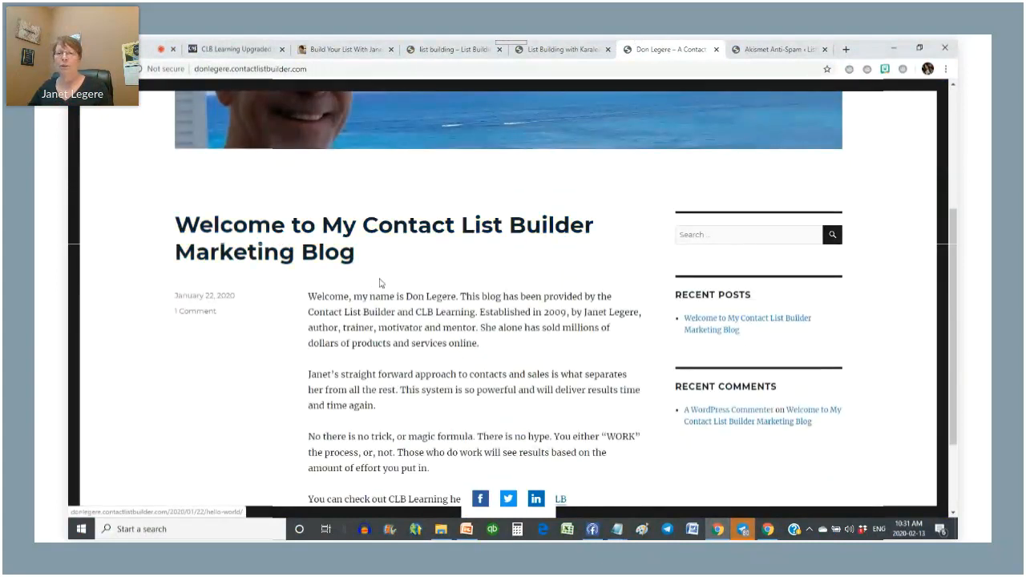
pyautogui.scroll(-2, 381, 283)
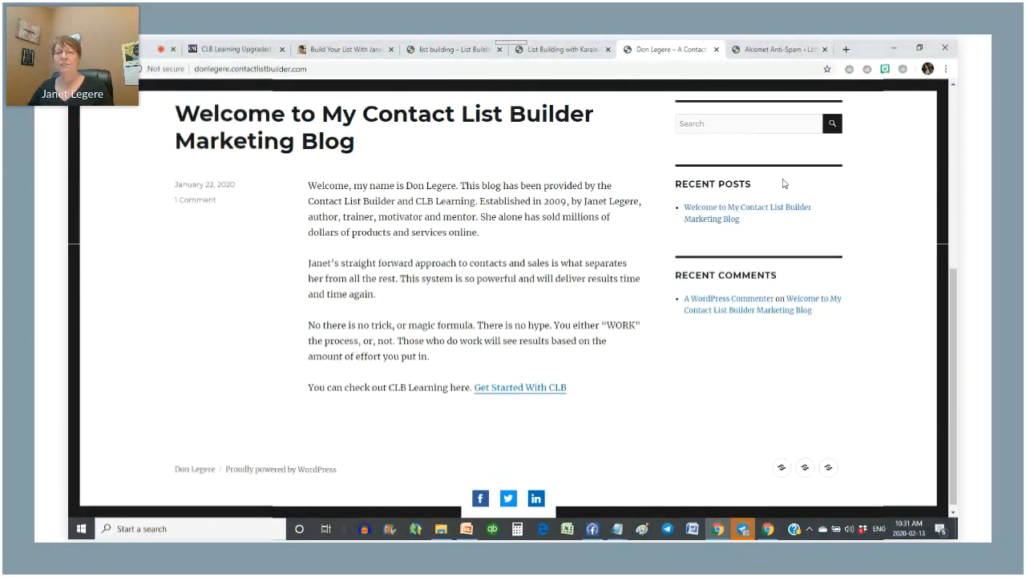
pyautogui.scroll(-1, 406, 277)
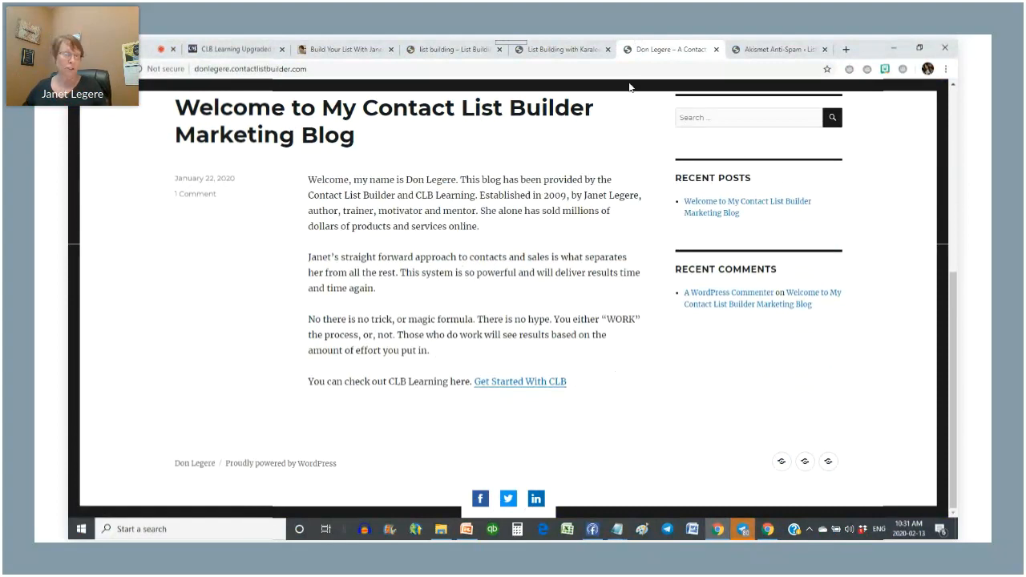
pyautogui.scroll(1, 474, 298)
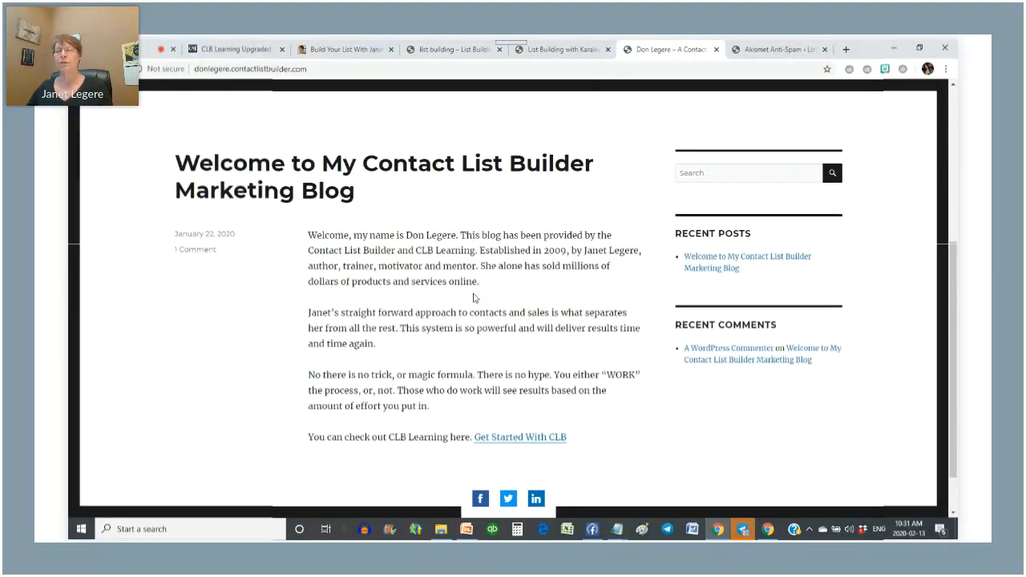
pyautogui.scroll(4, 473, 297)
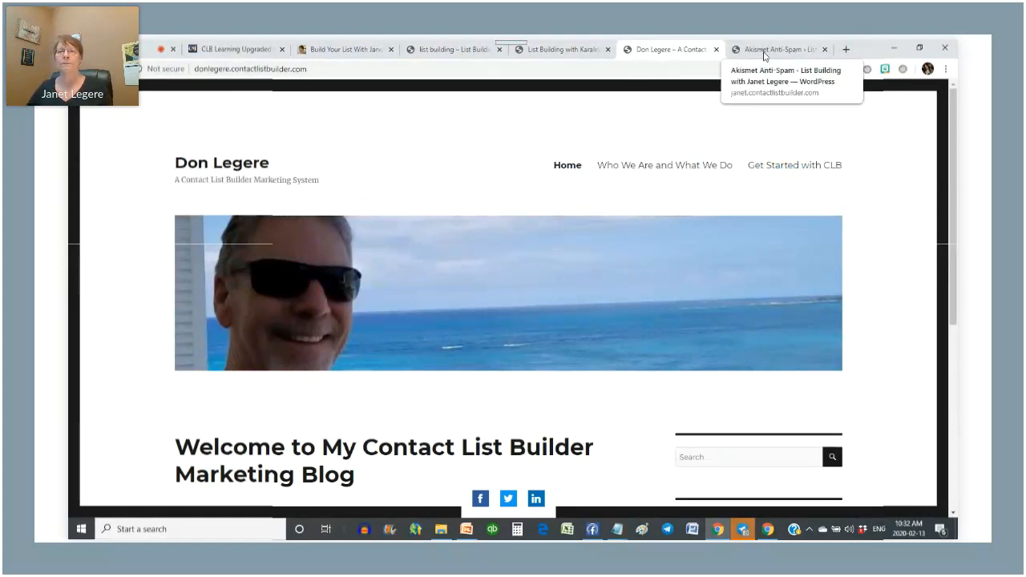
# - From the Akismet Anti-Spam settings page, start 'Set up your Akismet account' in a new tab
pyautogui.click(766, 54)
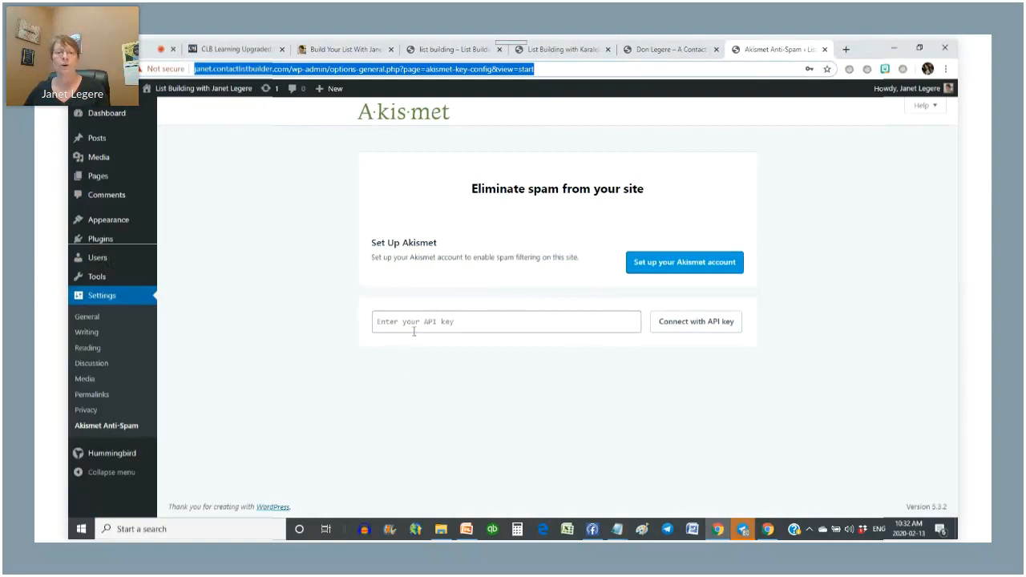
pyautogui.click(456, 324)
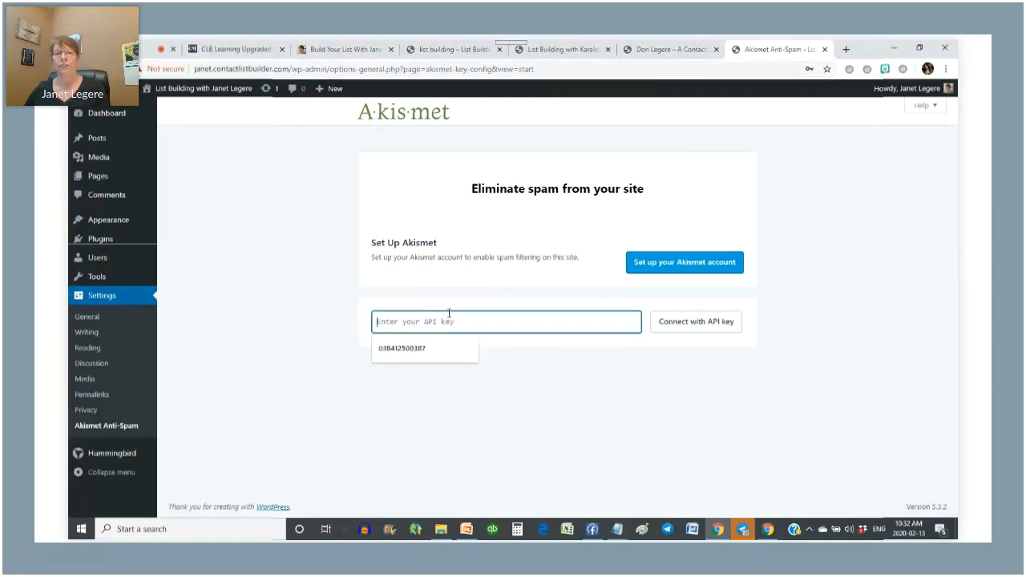
pyautogui.click(675, 263)
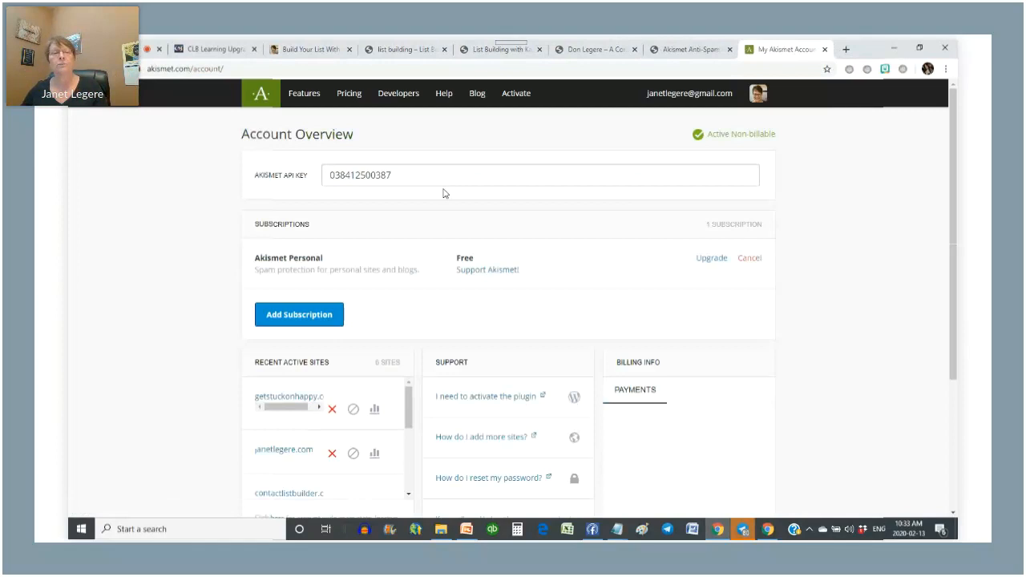
# - Select the API key, then preview the Akismet sign-up form from the home page and go back
pyautogui.moveTo(474, 174); pyautogui.dragTo(285, 188)
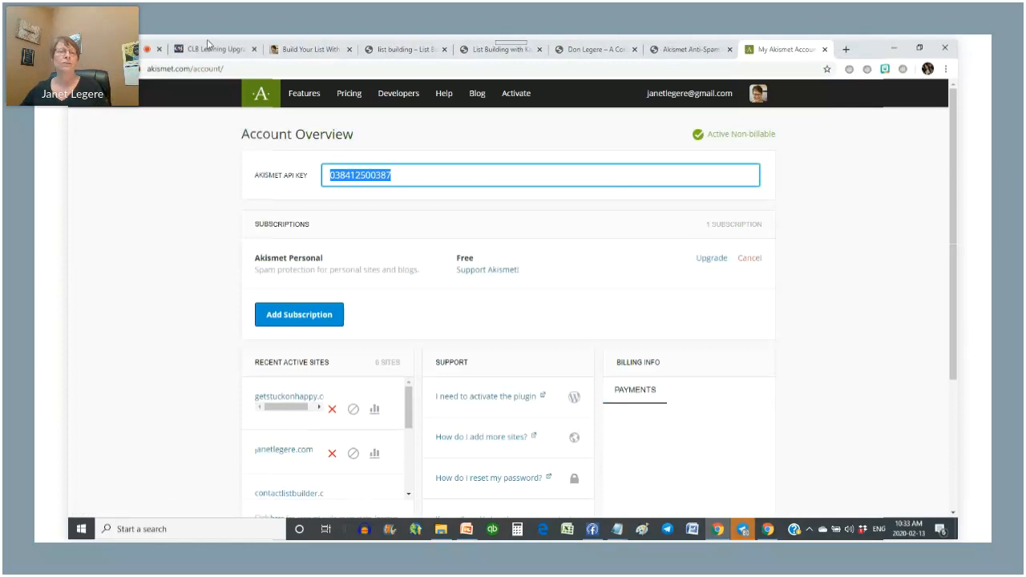
pyautogui.click(261, 94)
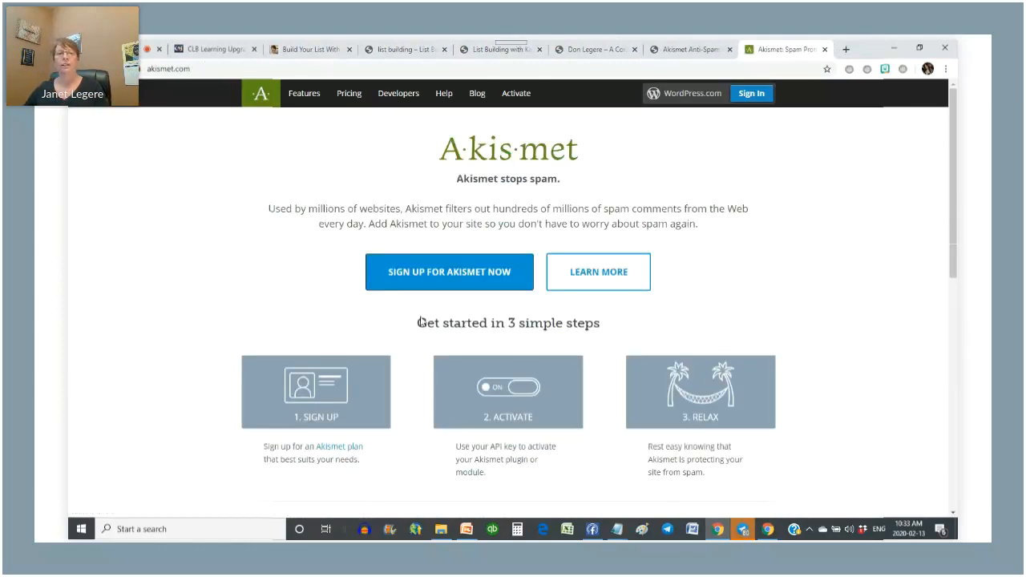
pyautogui.click(439, 275)
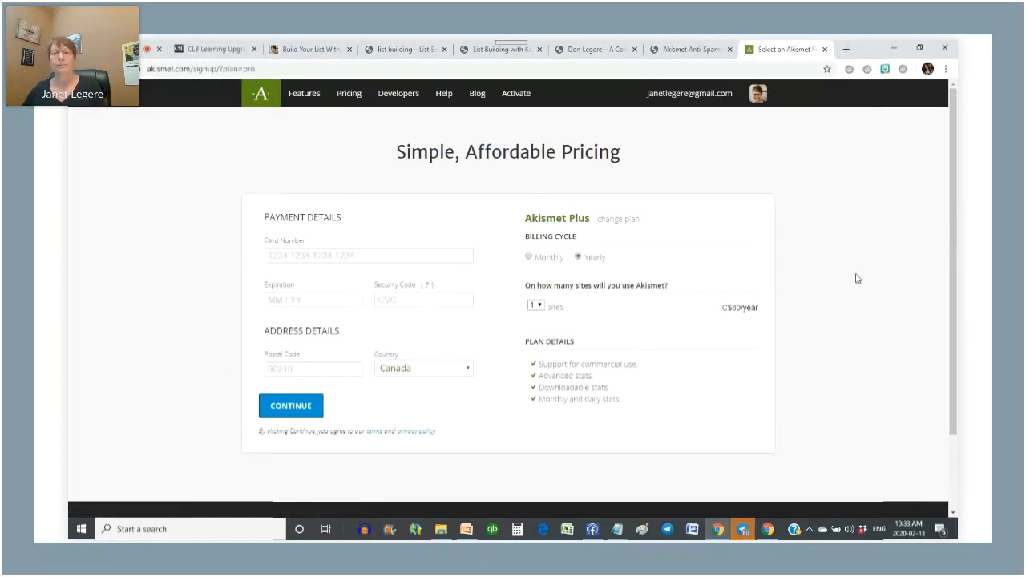
pyautogui.scroll(-3, 826, 284)
pyautogui.scroll(3, 826, 284)
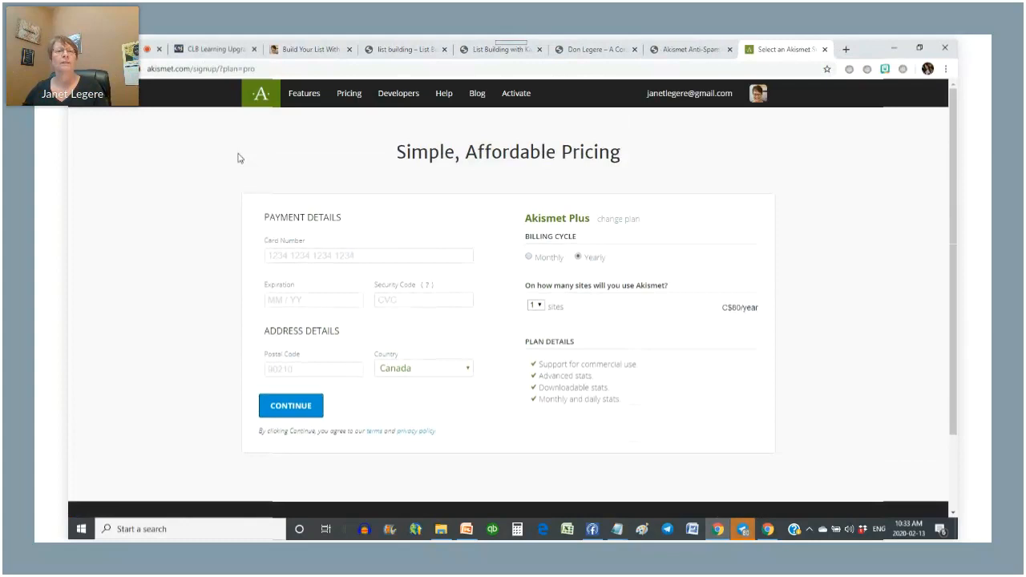
pyautogui.click(80, 69)
# - Scroll through the Akismet home page's sign up, activate and relax overview
pyautogui.scroll(-1, 776, 235)
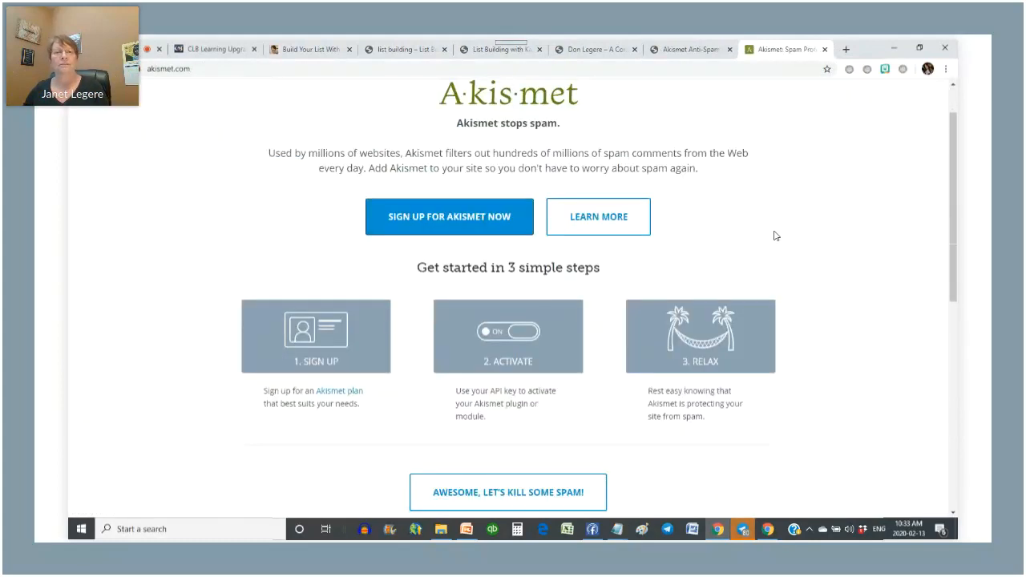
pyautogui.scroll(-2, 694, 210)
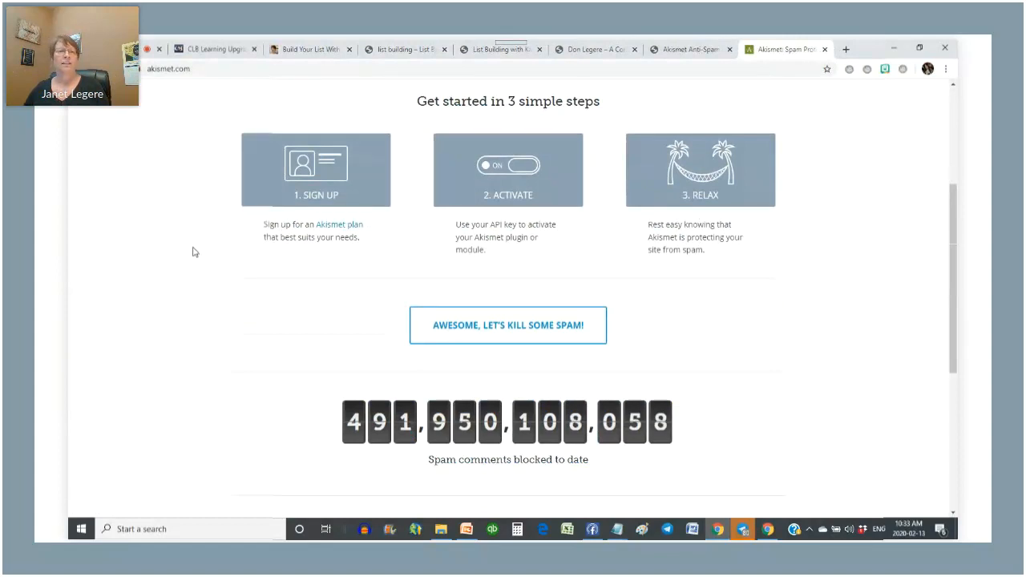
pyautogui.scroll(-1, 712, 353)
pyautogui.scroll(-2, 711, 351)
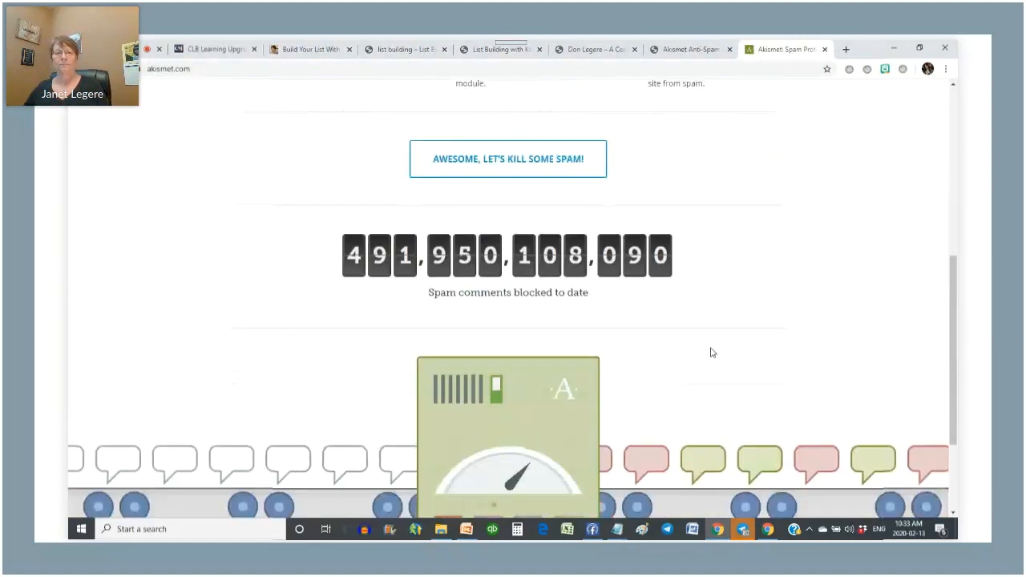
pyautogui.scroll(5, 710, 355)
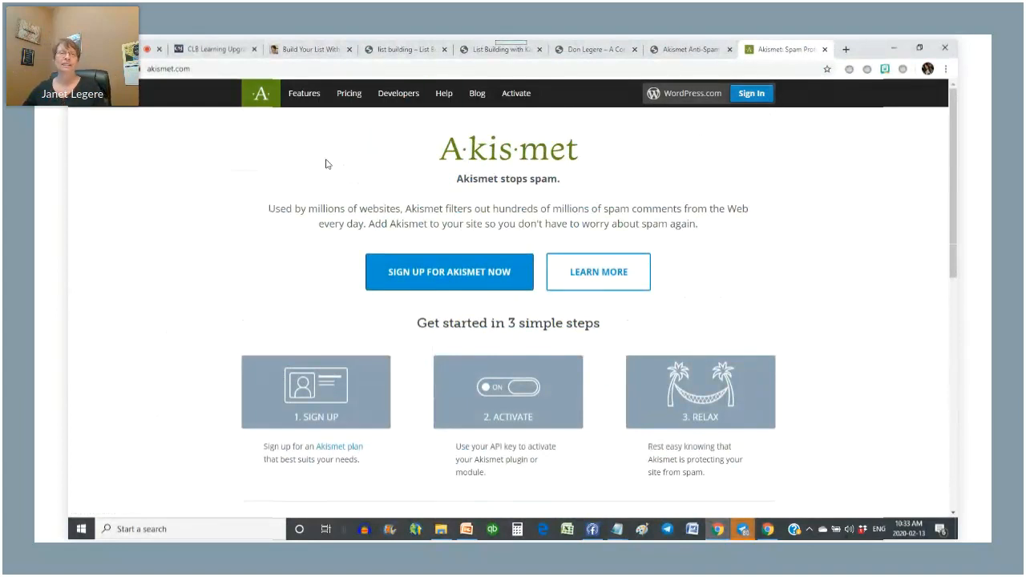
# - Pick the Akismet Personal plan at C$0 per year and glance at the plugin activation guide
pyautogui.click(348, 97)
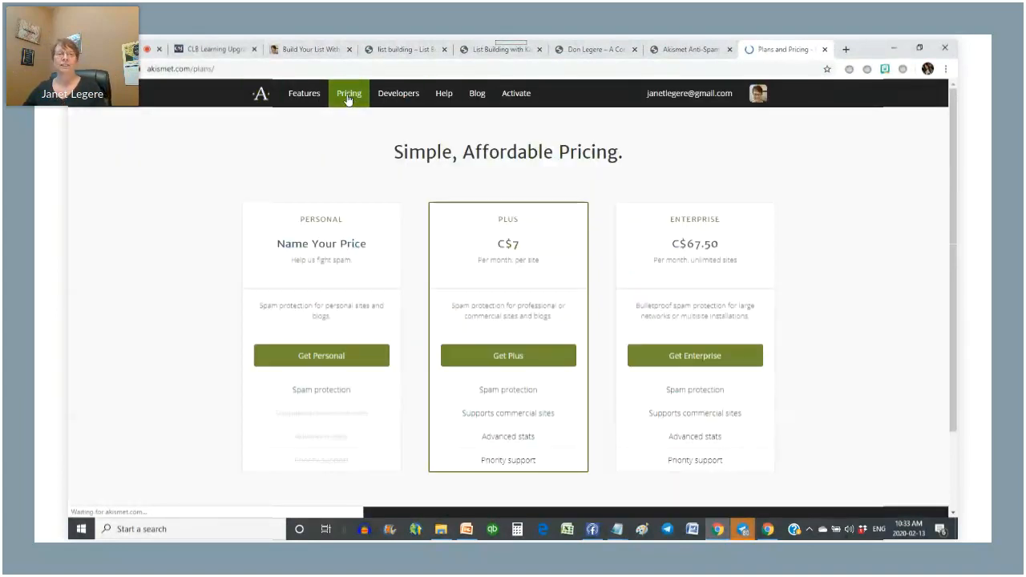
pyautogui.click(313, 359)
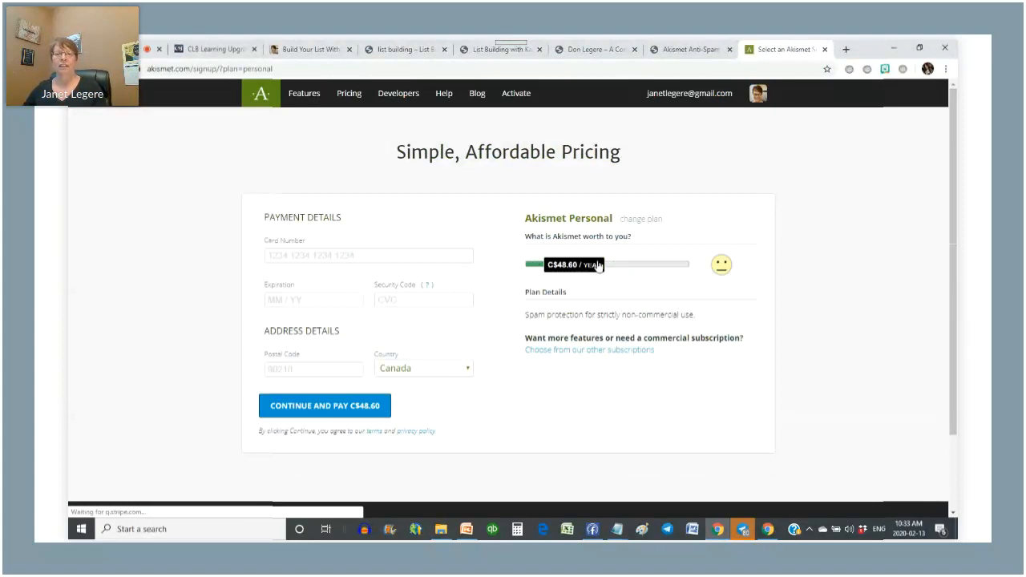
pyautogui.moveTo(595, 276); pyautogui.dragTo(539, 277)
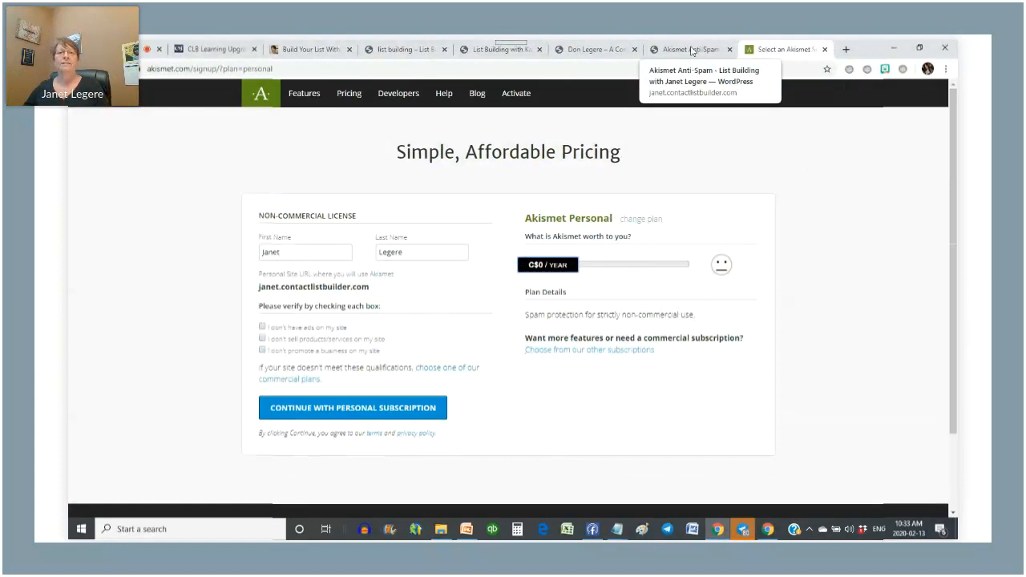
pyautogui.click(678, 49)
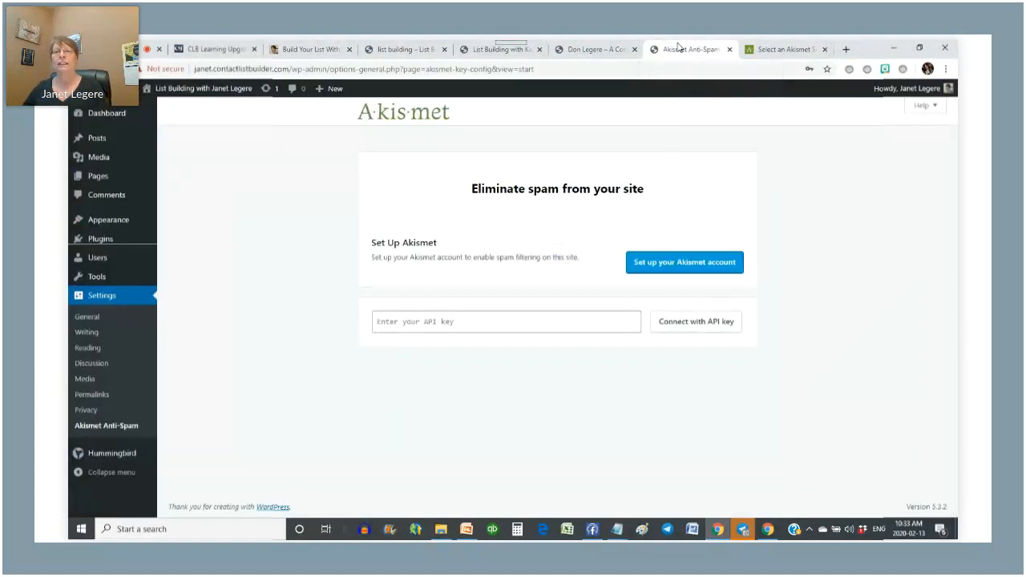
pyautogui.click(773, 45)
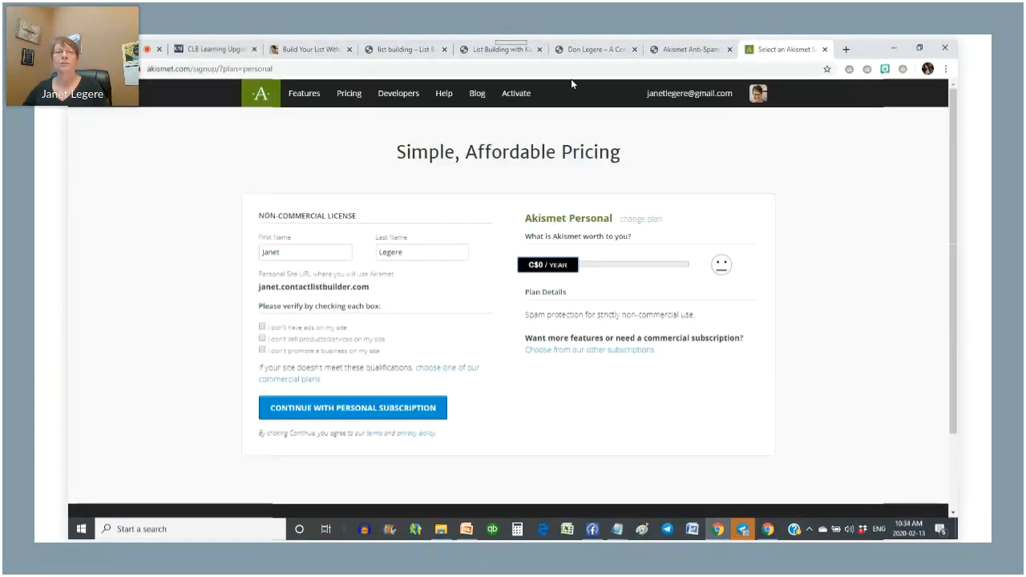
pyautogui.click(686, 98)
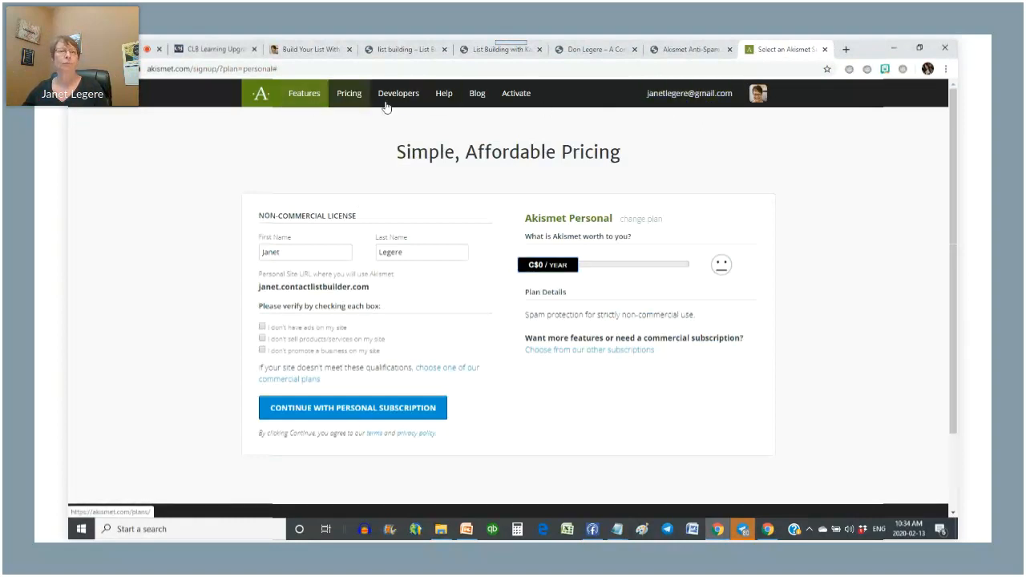
pyautogui.click(516, 93)
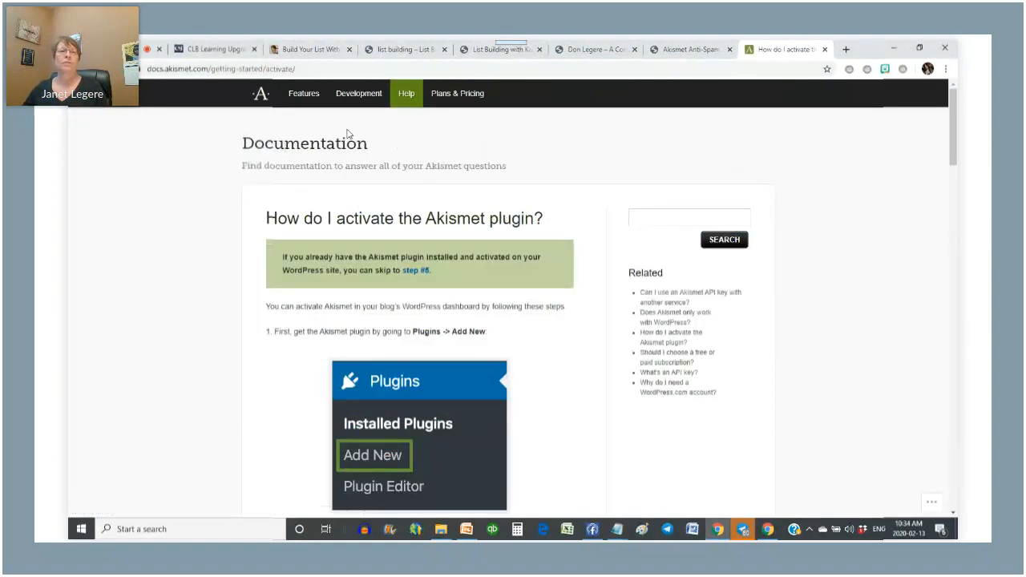
pyautogui.hotkey('alt', 'Left')
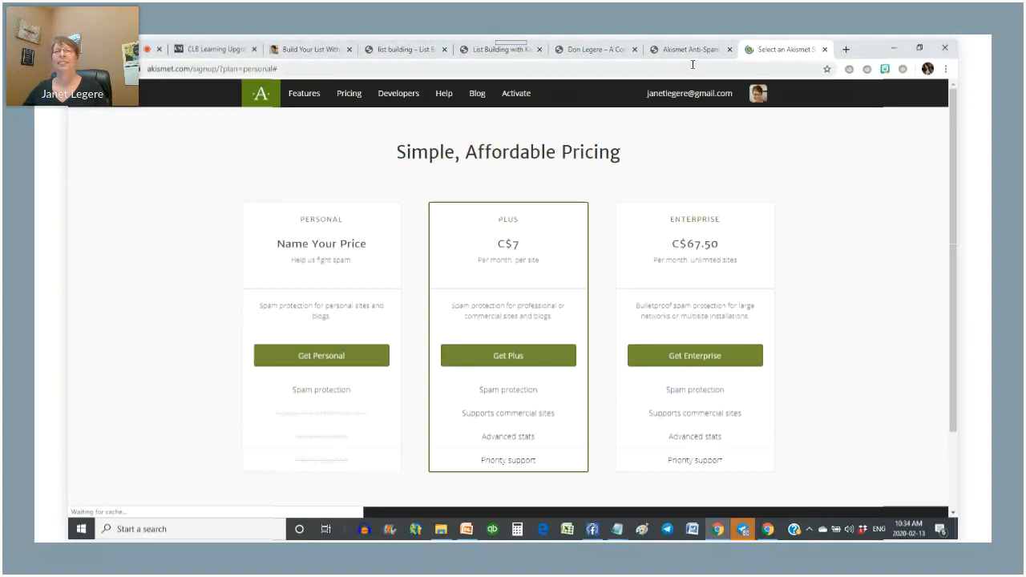
# - Reopen Akismet account setup from WordPress and select the API key on the Account Overview
pyautogui.click(688, 50)
pyautogui.click(692, 263)
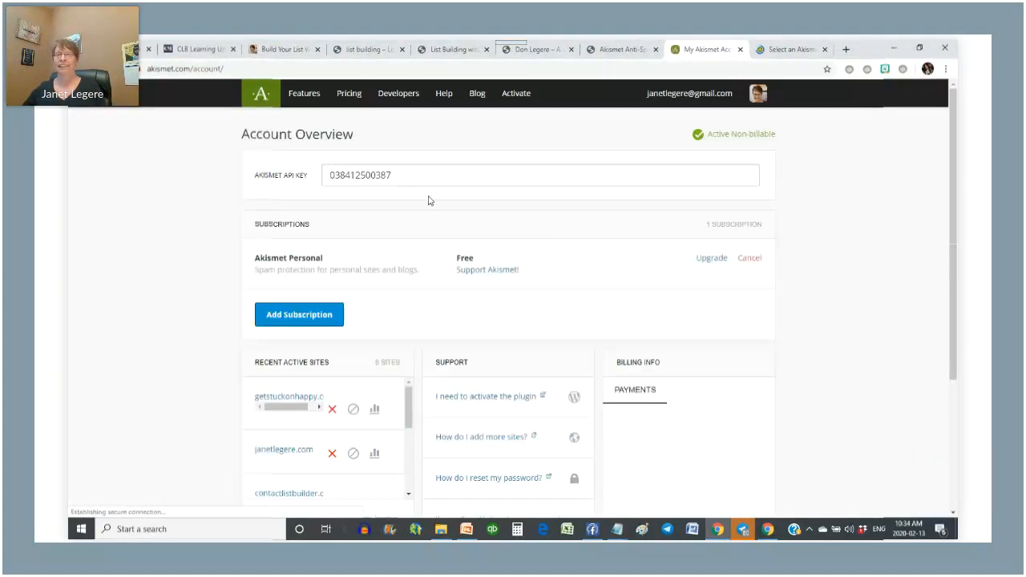
pyautogui.doubleClick(415, 171)
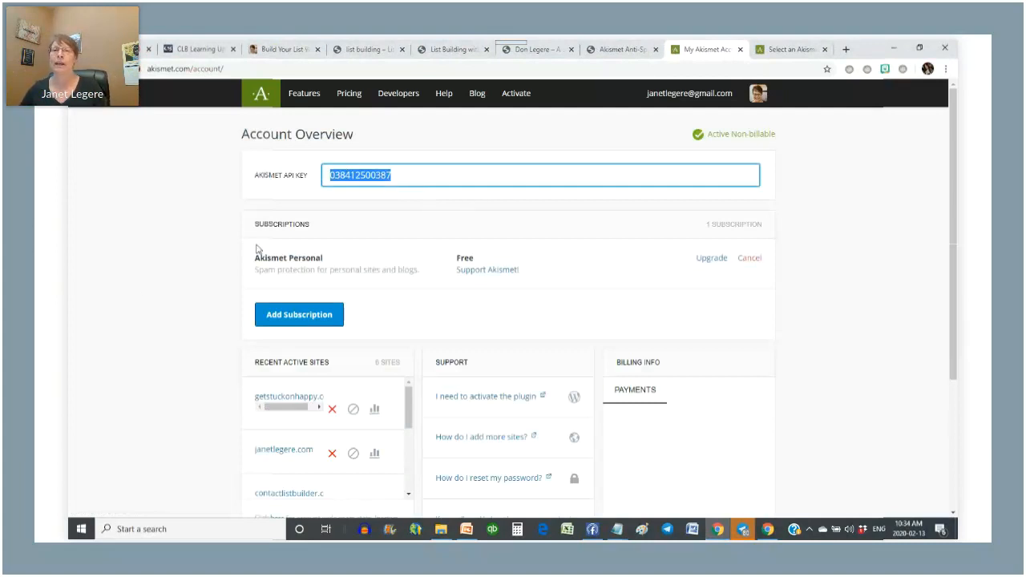
pyautogui.scroll(-3, 258, 249)
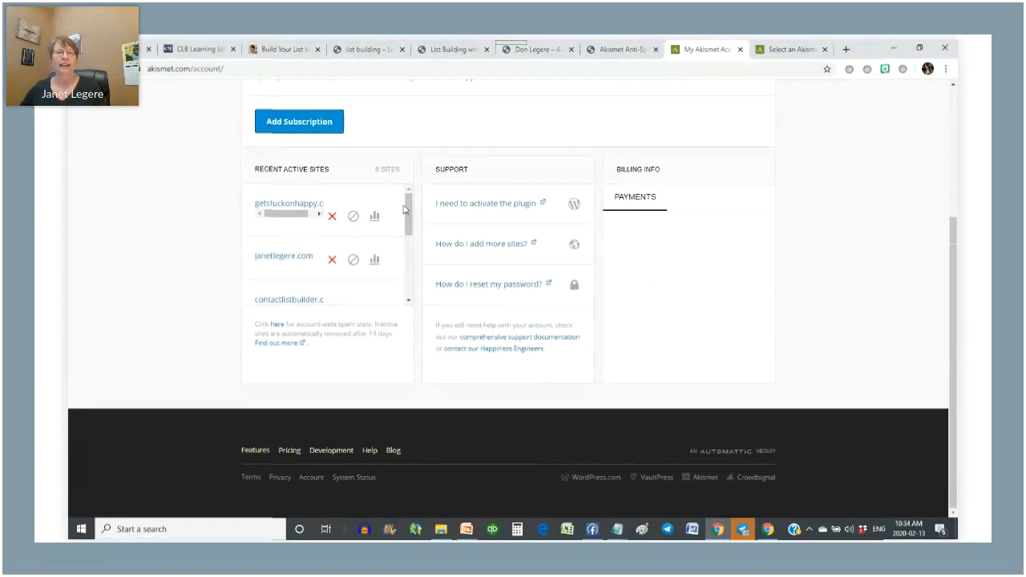
pyautogui.scroll(-2, 404, 209)
pyautogui.scroll(-2, 404, 209)
pyautogui.scroll(3, 404, 209)
pyautogui.scroll(3, 841, 251)
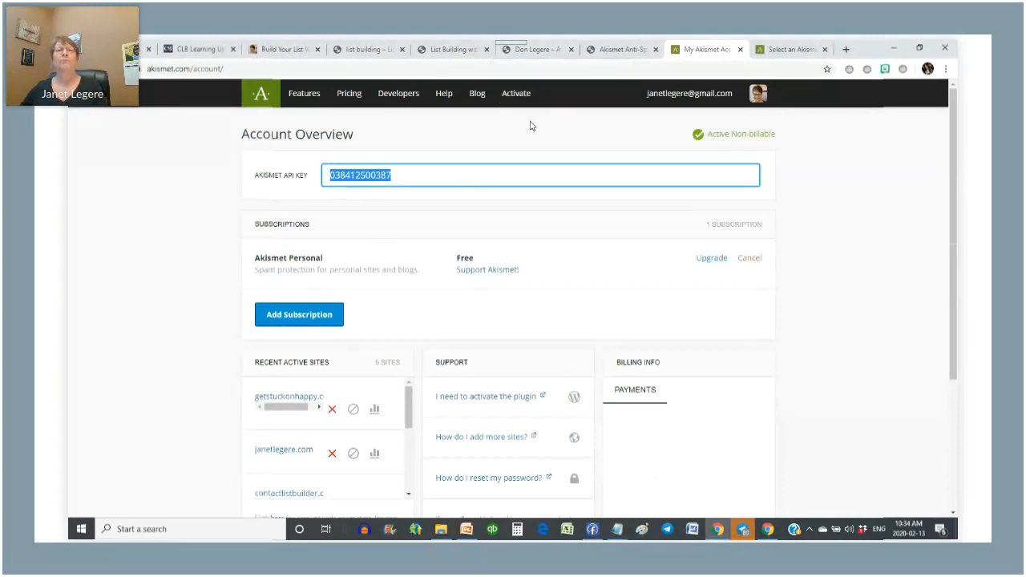
# - Enter the account's API key in the Akismet setup page and connect with it
pyautogui.click(599, 50)
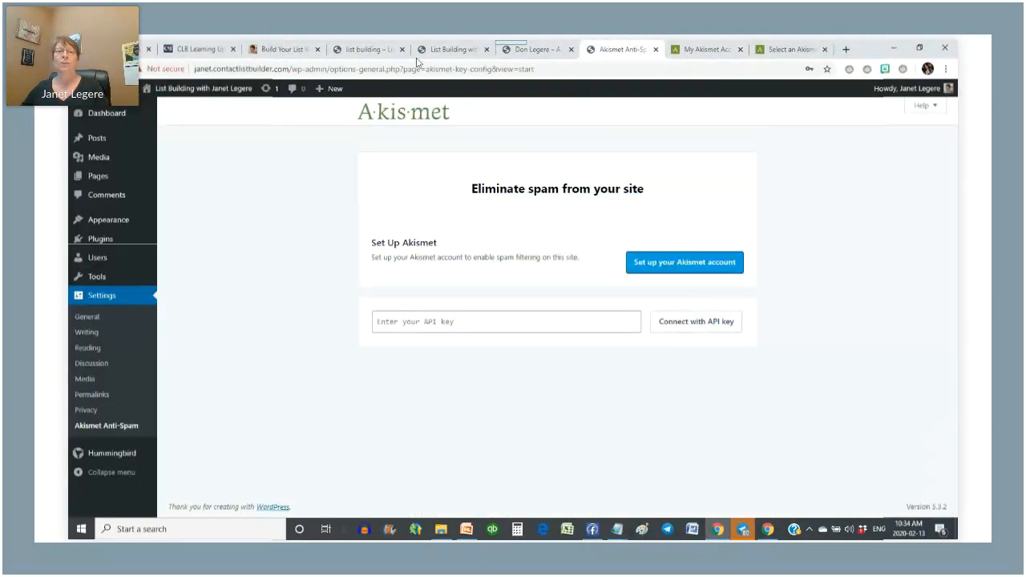
pyautogui.click(381, 321)
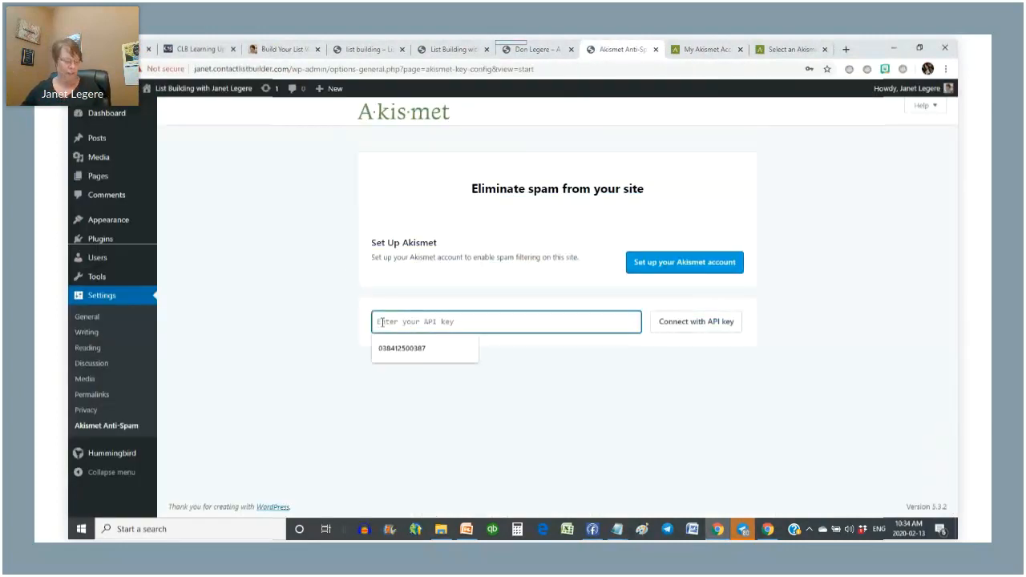
pyautogui.click(417, 347)
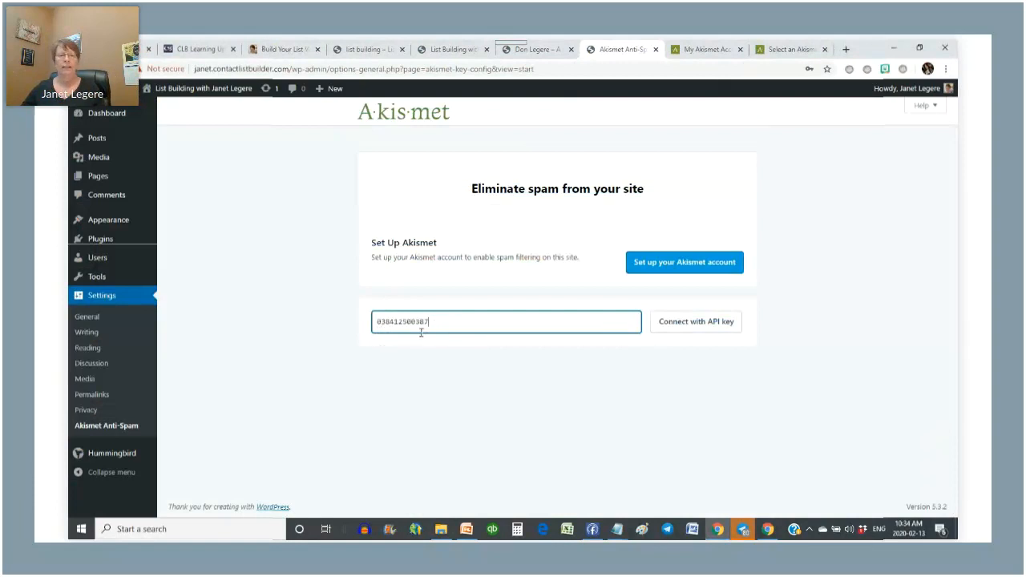
pyautogui.click(710, 329)
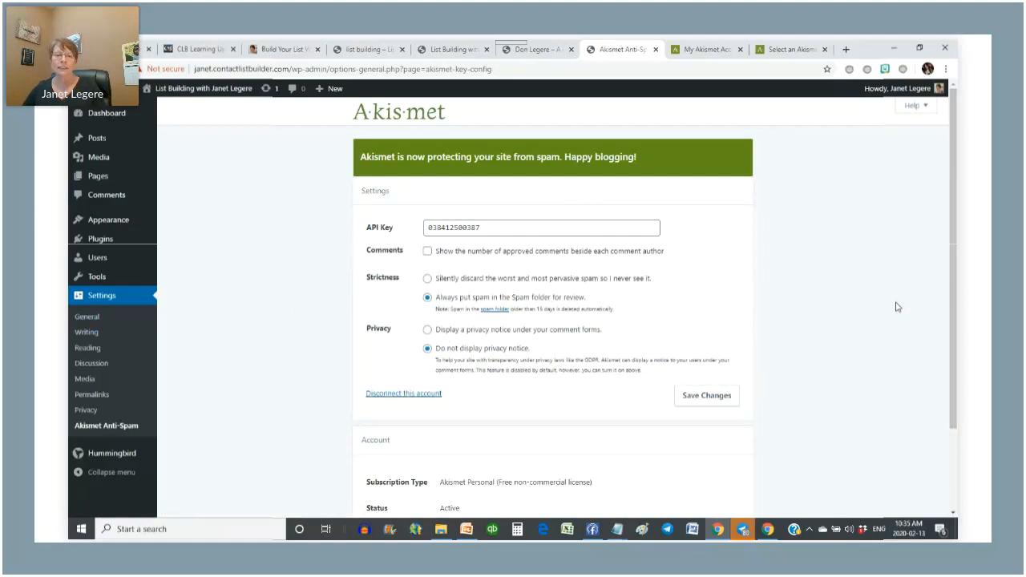
# - Review the Akismet activation confirmation and return to the admin Dashboard
pyautogui.scroll(-2, 899, 308)
pyautogui.scroll(1, 938, 288)
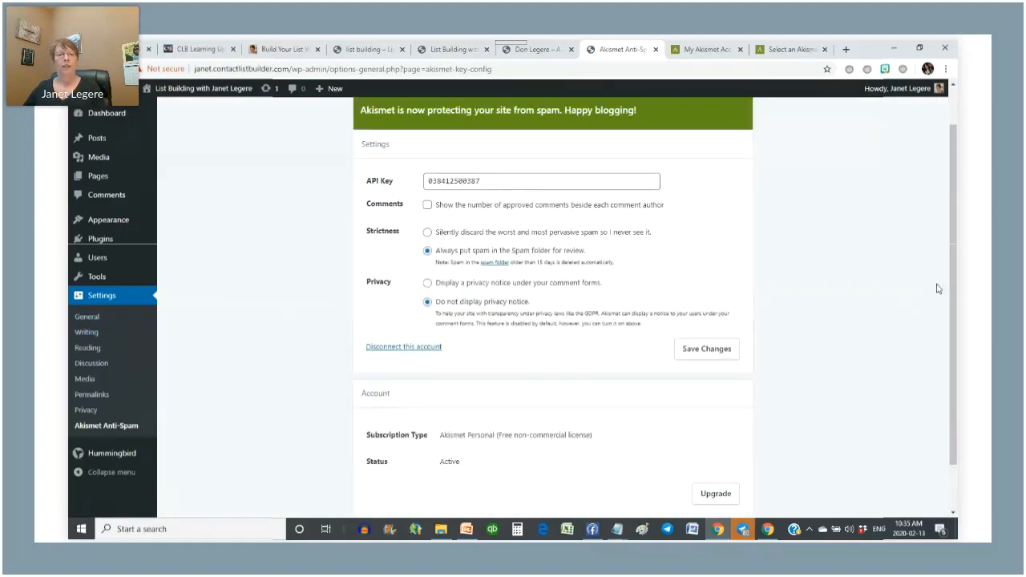
pyautogui.scroll(1, 309, 339)
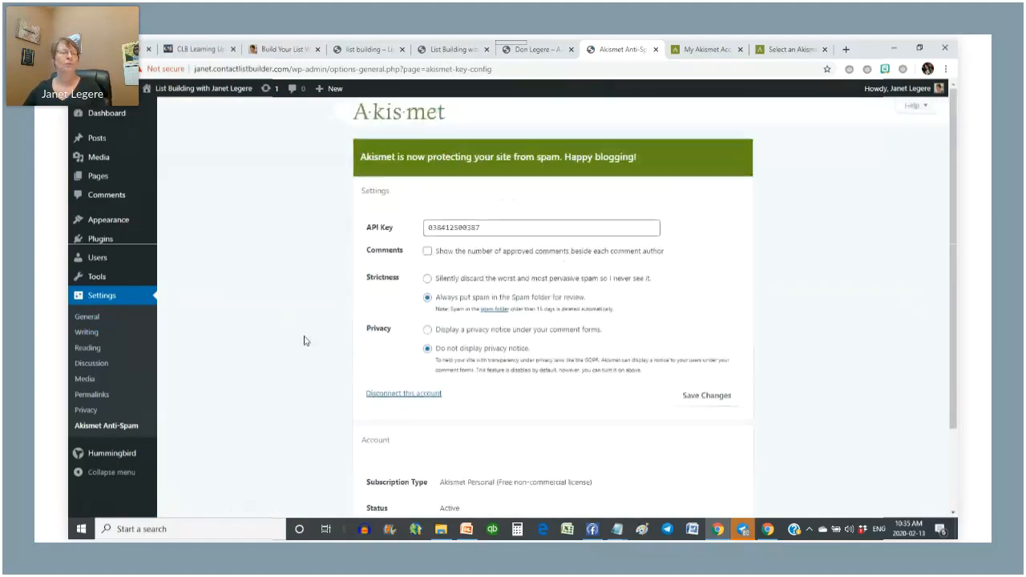
pyautogui.click(107, 117)
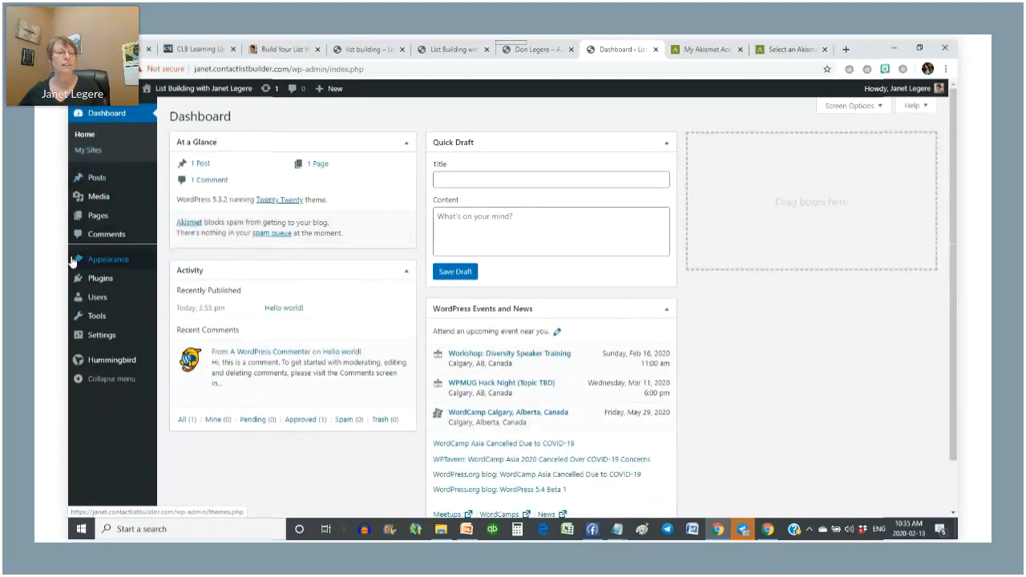
# - Go to Appearance > Themes and open Visit Site in a new tab
pyautogui.moveTo(94, 263)
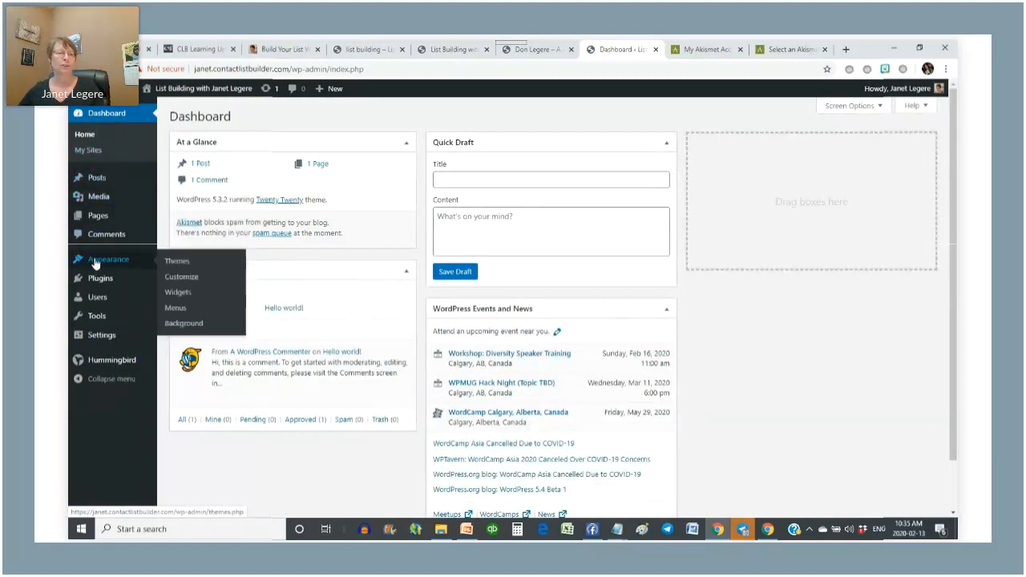
pyautogui.click(181, 265)
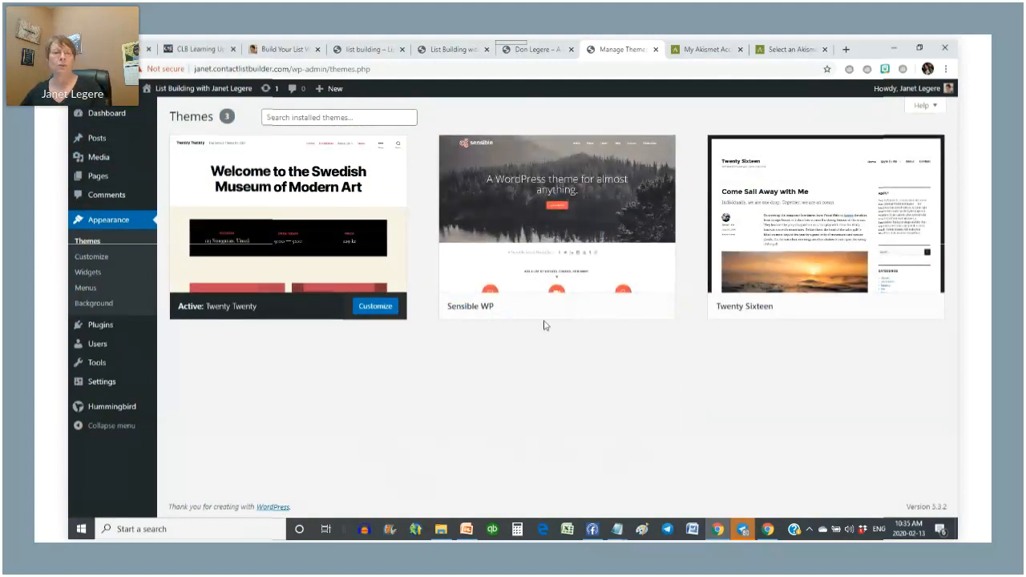
pyautogui.moveTo(572, 216)
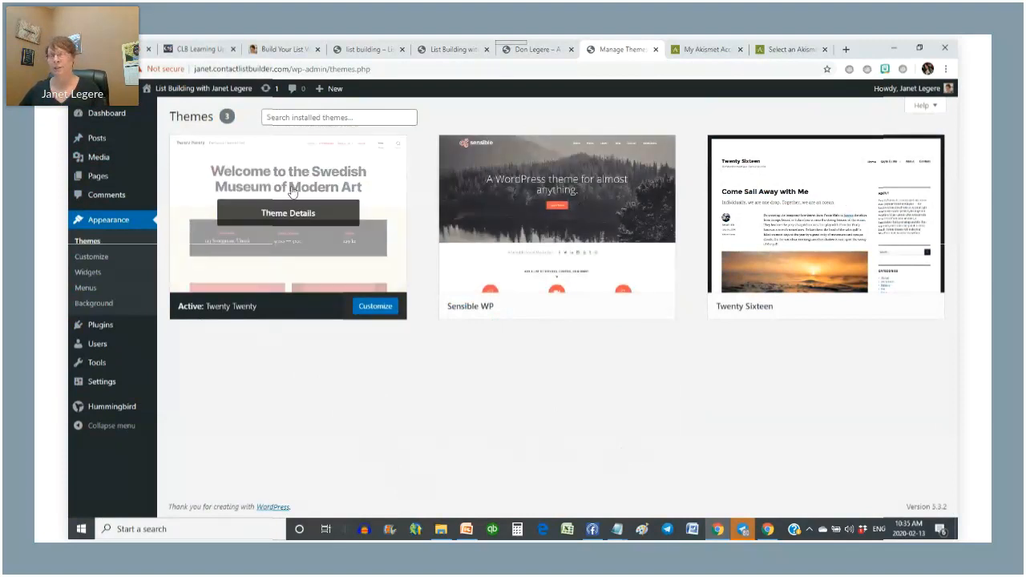
pyautogui.moveTo(180, 93)
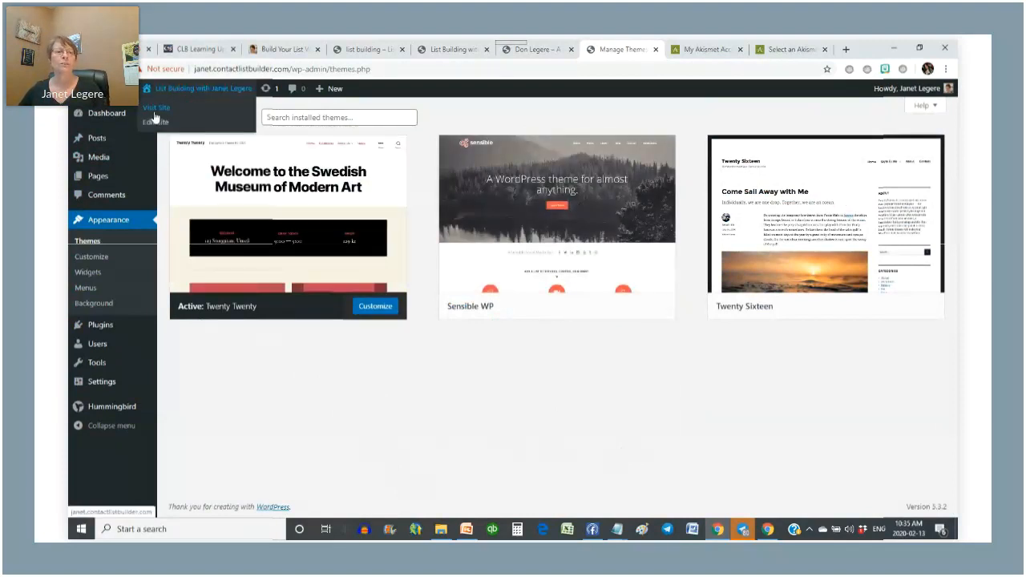
pyautogui.rightClick(165, 114)
pyautogui.click(179, 119)
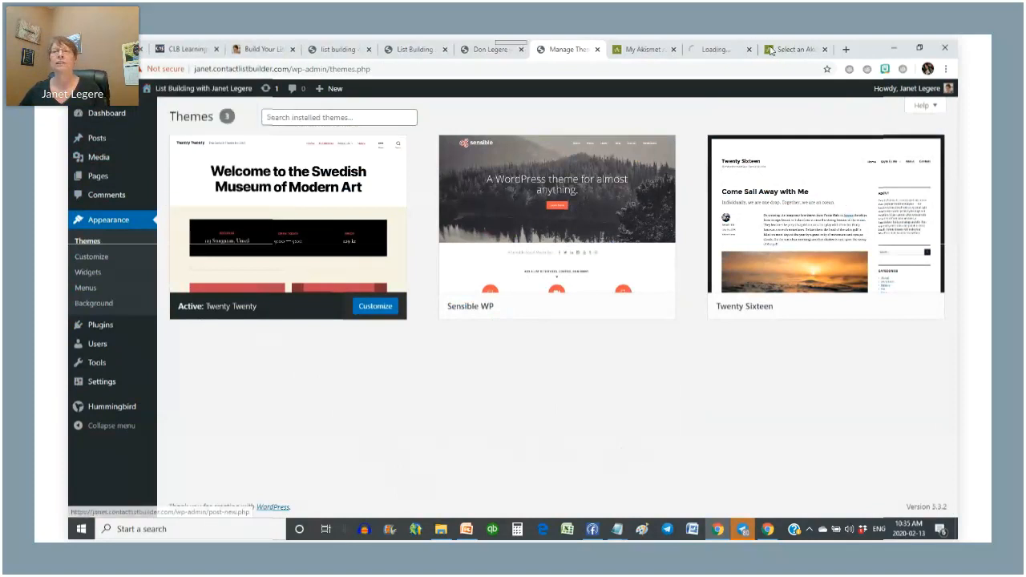
# - View the live 'Hello world!' front page, close both Akismet tabs, and return to Manage Themes
pyautogui.click(728, 53)
pyautogui.click(673, 49)
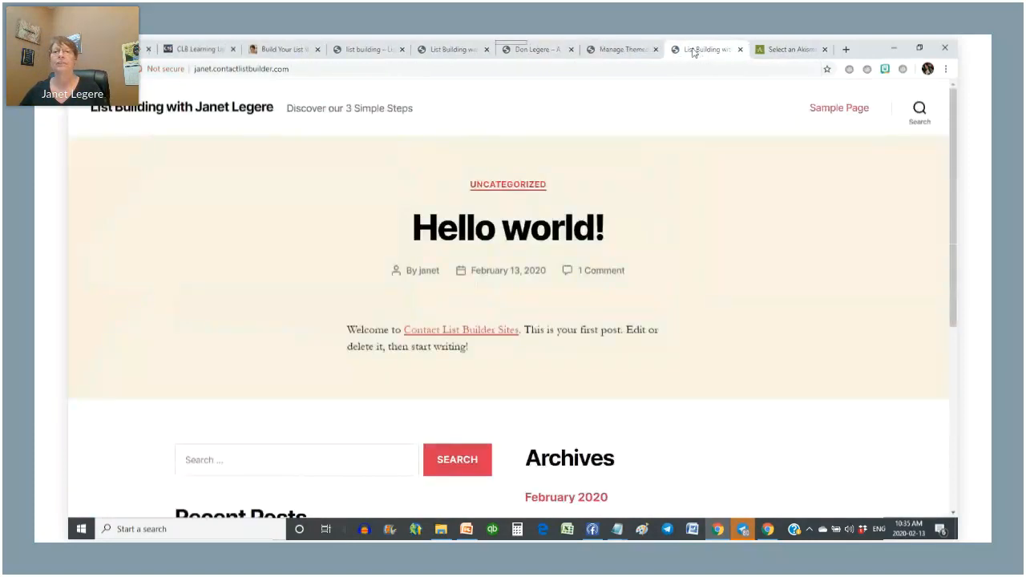
pyautogui.click(825, 50)
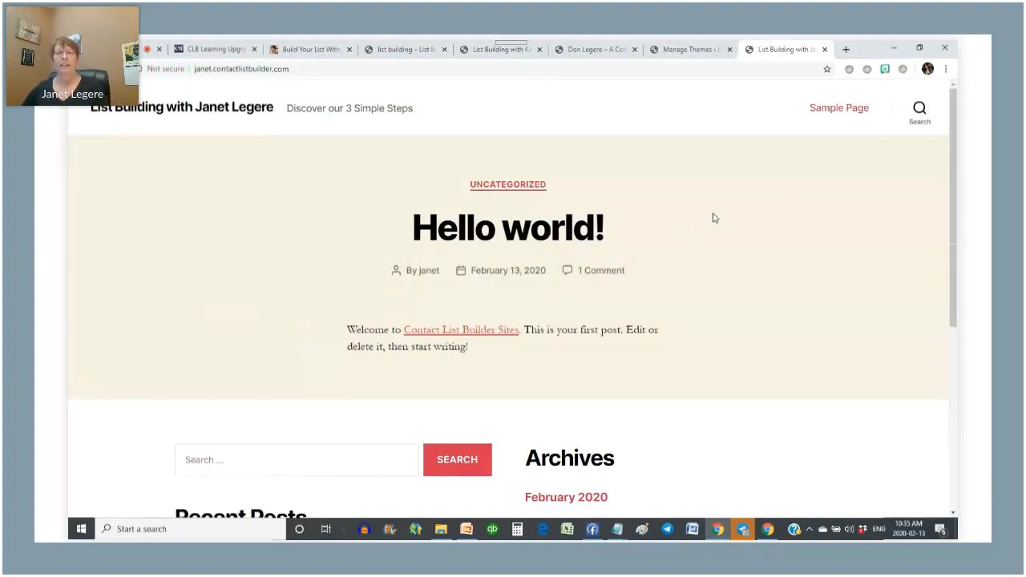
pyautogui.scroll(-4, 711, 222)
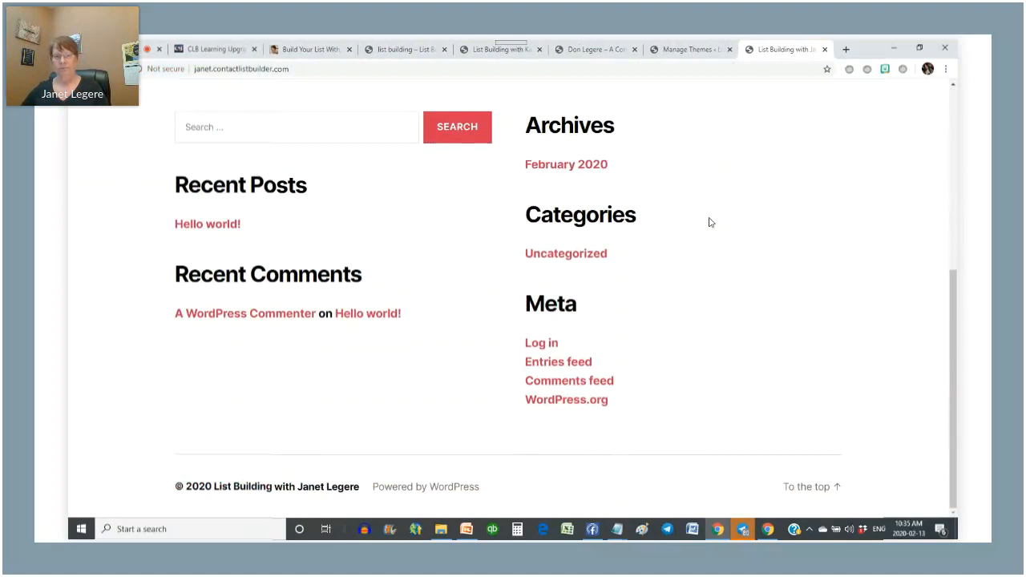
pyautogui.scroll(4, 709, 222)
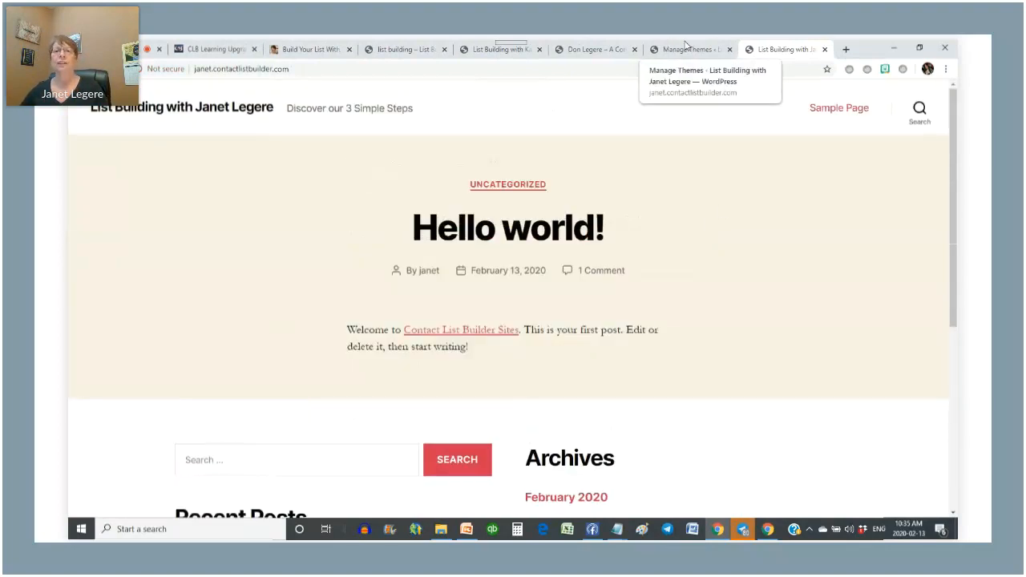
pyautogui.click(686, 46)
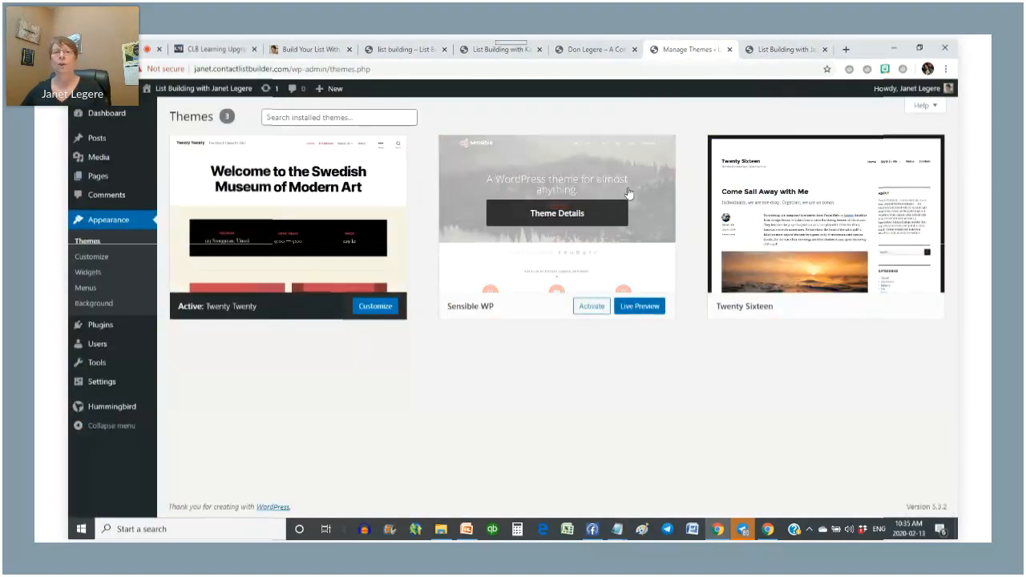
# - Live-preview the site with the Sensible WP theme
pyautogui.click(642, 313)
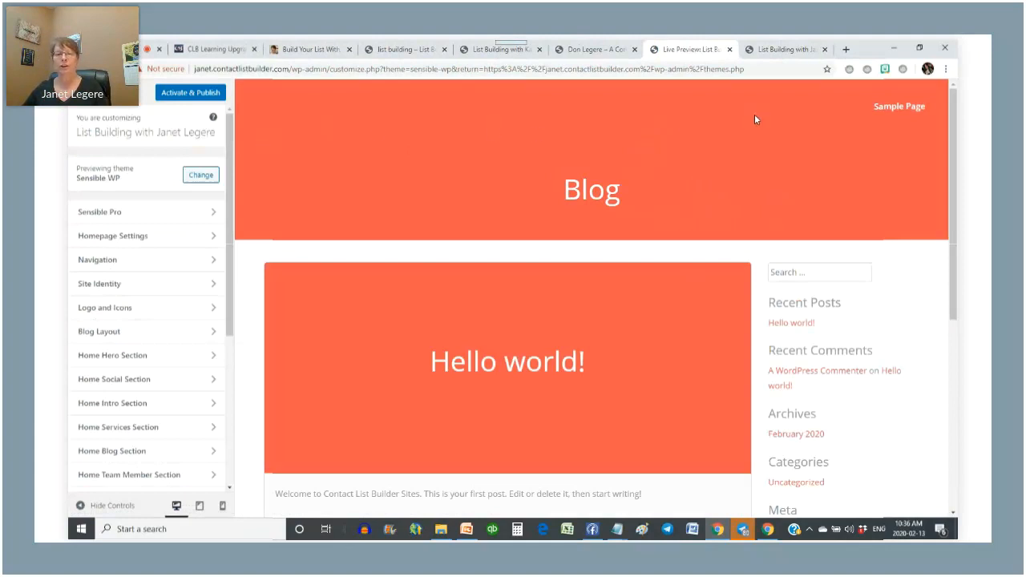
pyautogui.scroll(-4, 637, 326)
pyautogui.scroll(3, 640, 324)
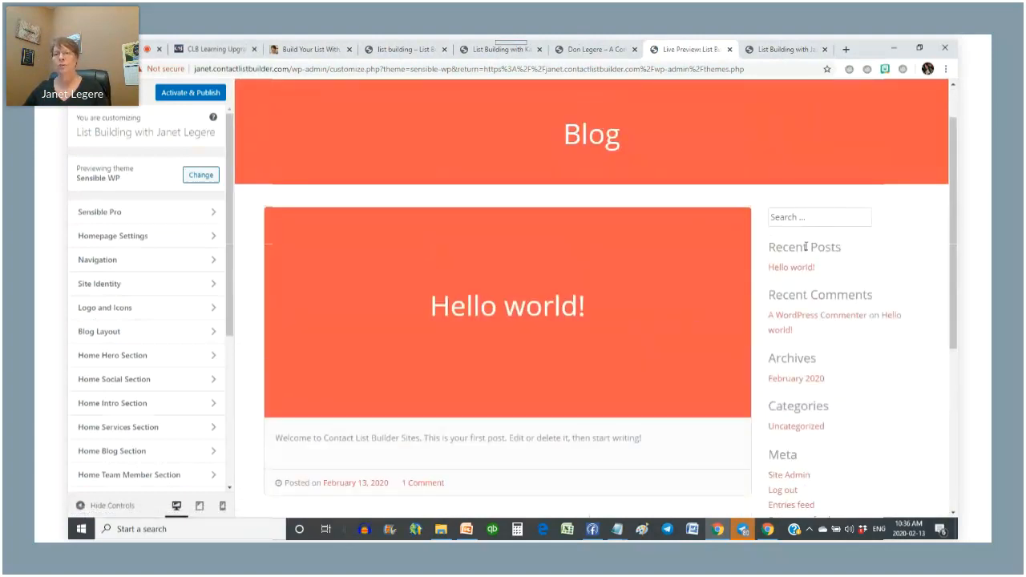
pyautogui.scroll(-2, 850, 242)
pyautogui.scroll(1, 851, 243)
pyautogui.scroll(2, 851, 242)
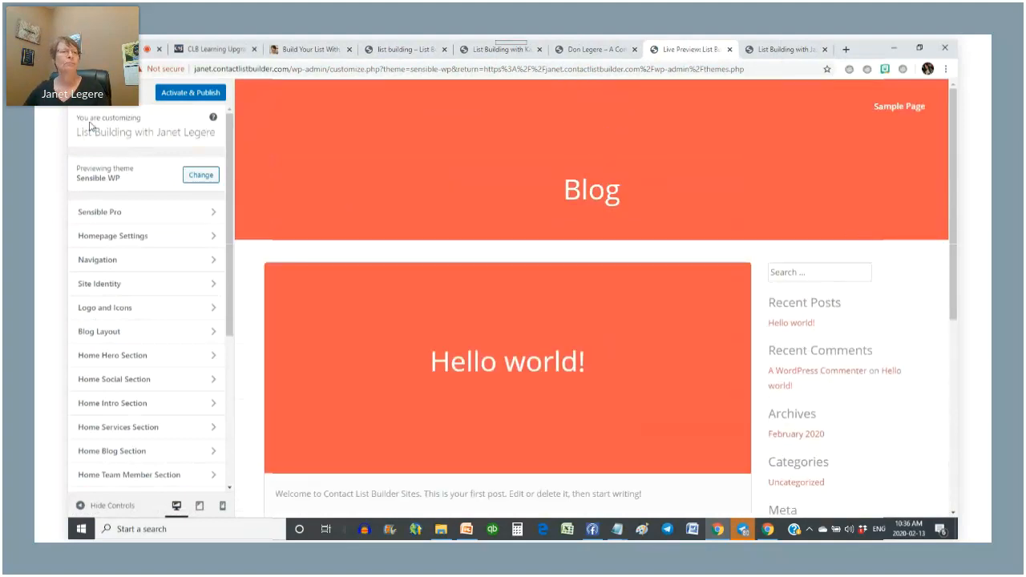
# - Switch the preview to Twenty Sixteen, activate and publish it, then open Site Identity
pyautogui.click(204, 183)
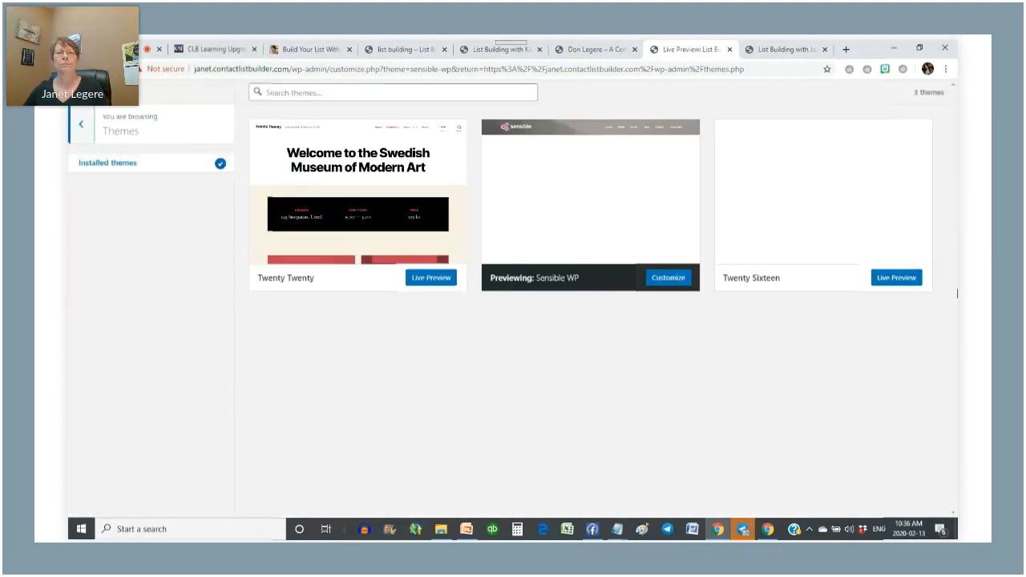
pyautogui.click(885, 279)
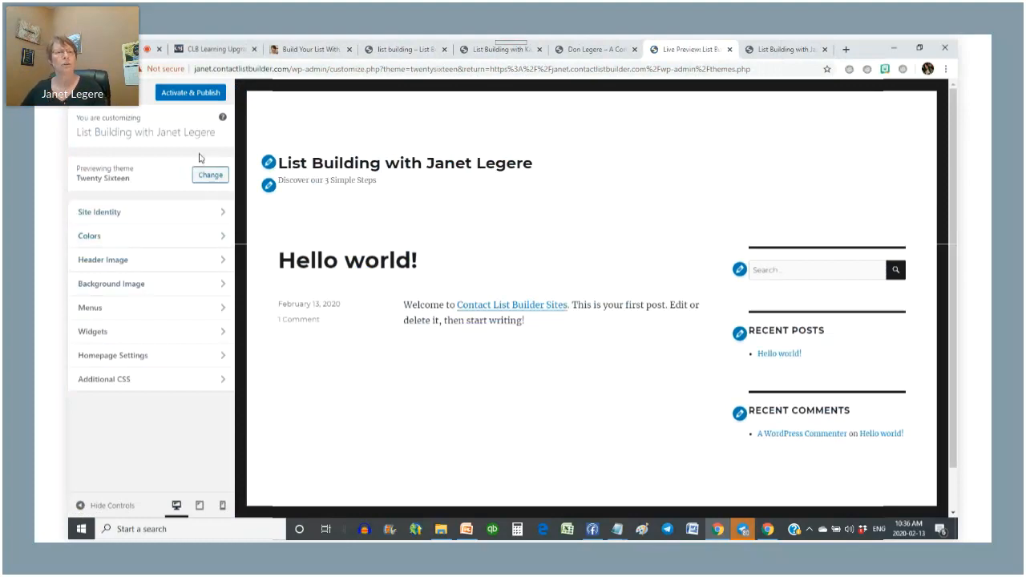
pyautogui.click(193, 96)
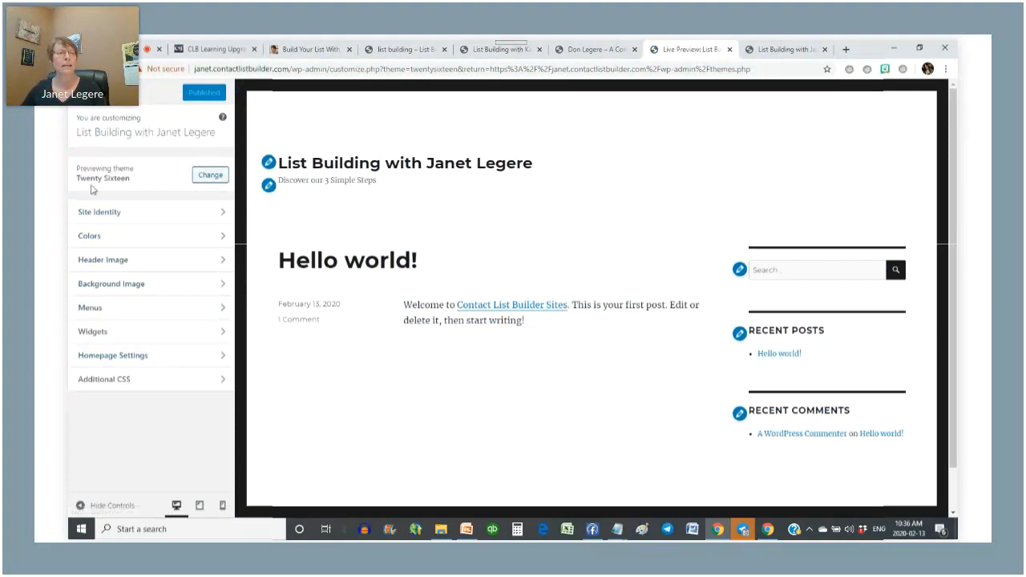
pyautogui.click(220, 215)
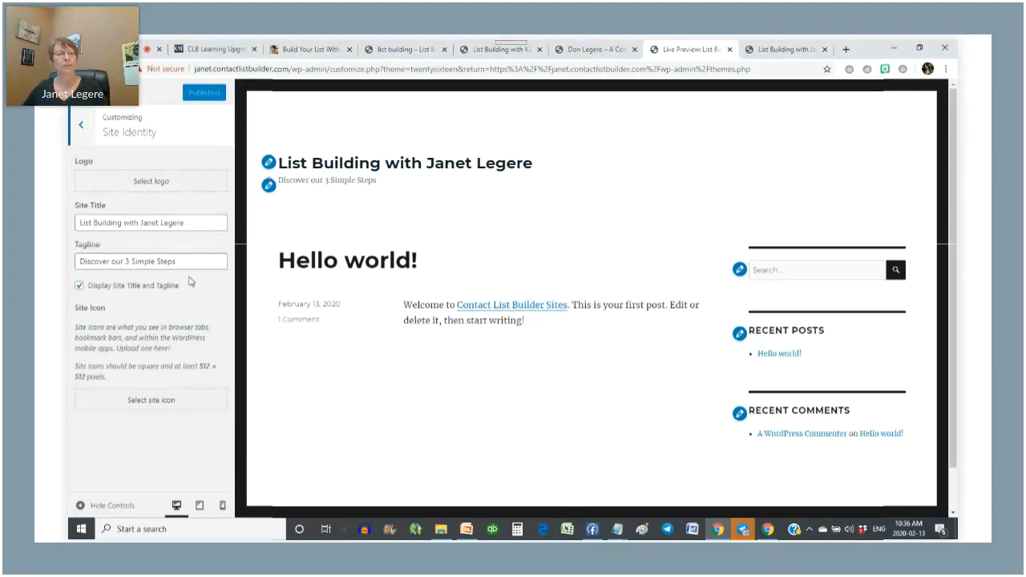
# - Rework the site title so it ends with 'Share List Building Strategies', fixing the typo
pyautogui.moveTo(189, 264); pyautogui.dragTo(69, 274)
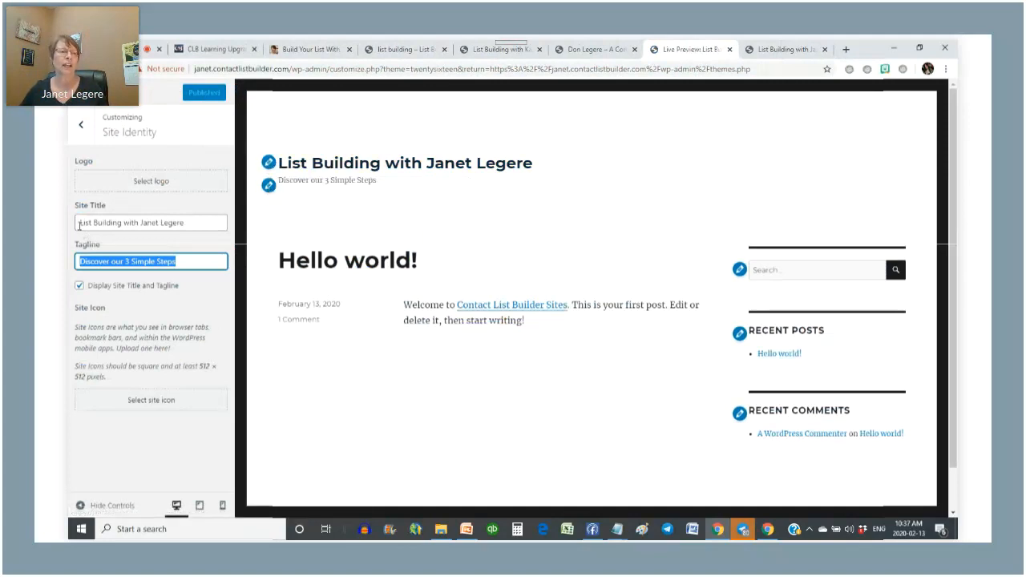
pyautogui.click(192, 227)
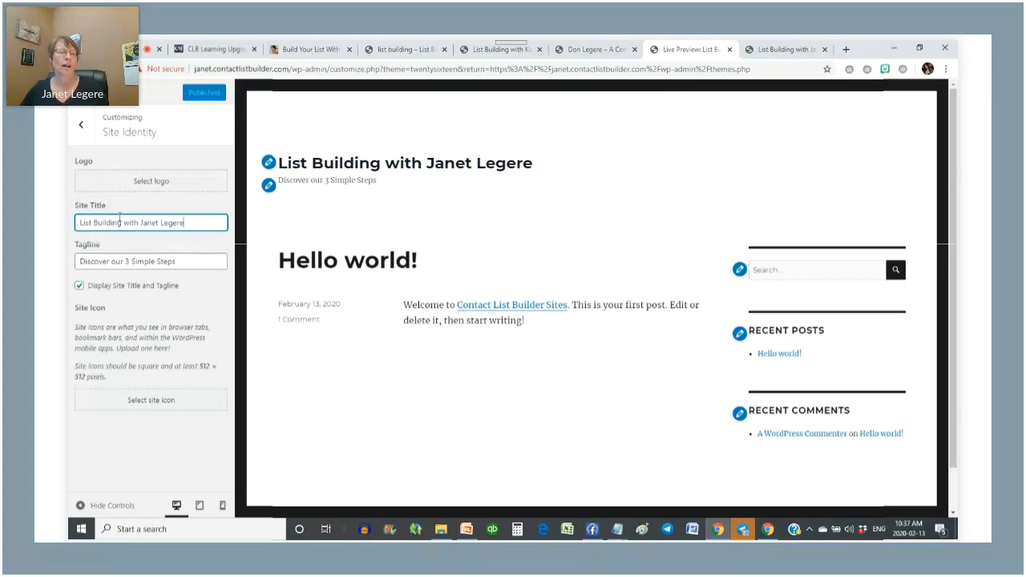
pyautogui.moveTo(141, 225); pyautogui.dragTo(70, 222)
pyautogui.press('BackSpace')
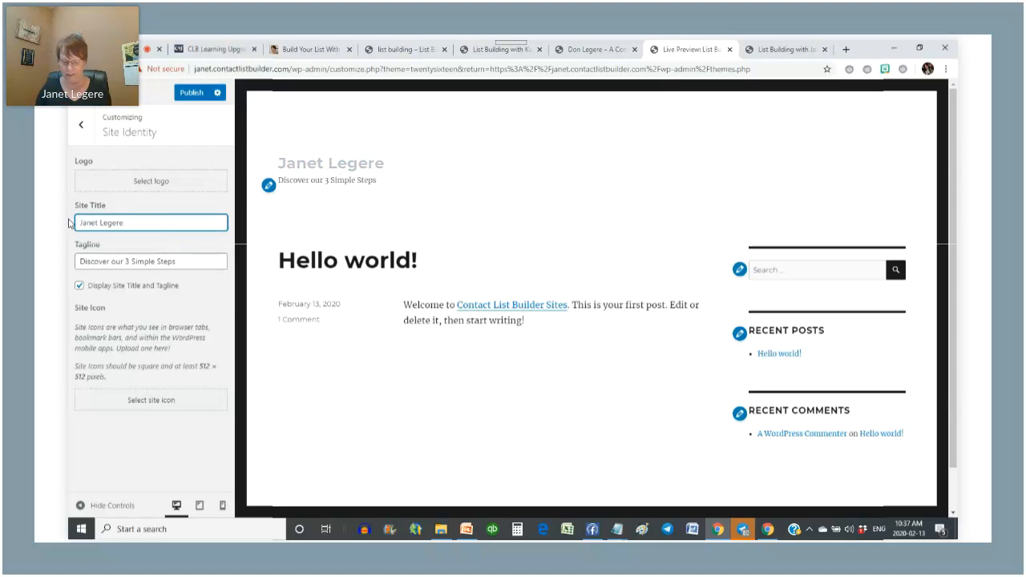
pyautogui.press('End')
pyautogui.write('Share List Building Strategieds')
pyautogui.press('BackSpace')
pyautogui.press('BackSpace')
pyautogui.write('s')
# - Trim the title to 'List Building Strategies with Coach' plus the coach's first name, then select the tagline
pyautogui.click(133, 260)
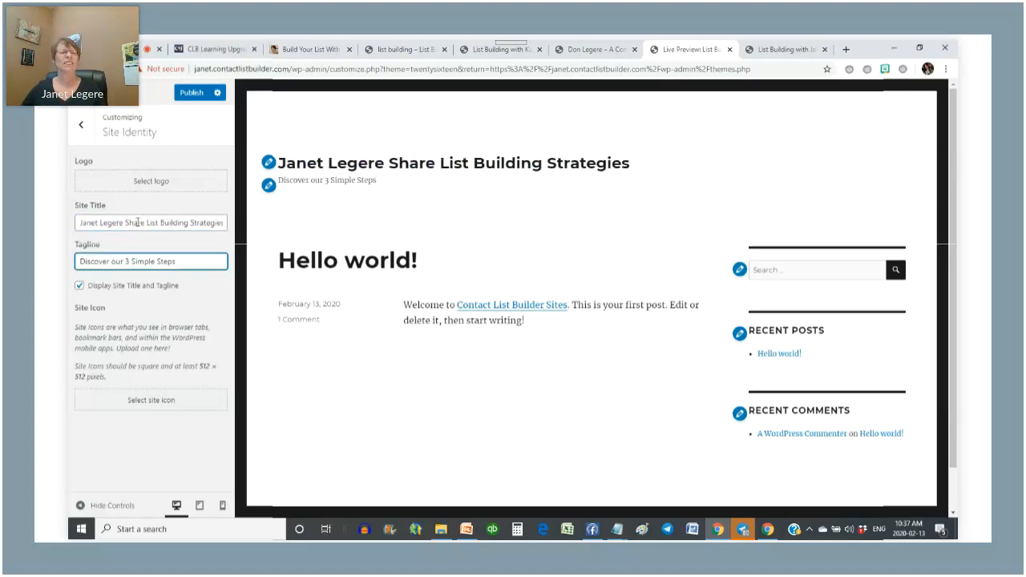
pyautogui.moveTo(145, 222); pyautogui.dragTo(70, 225)
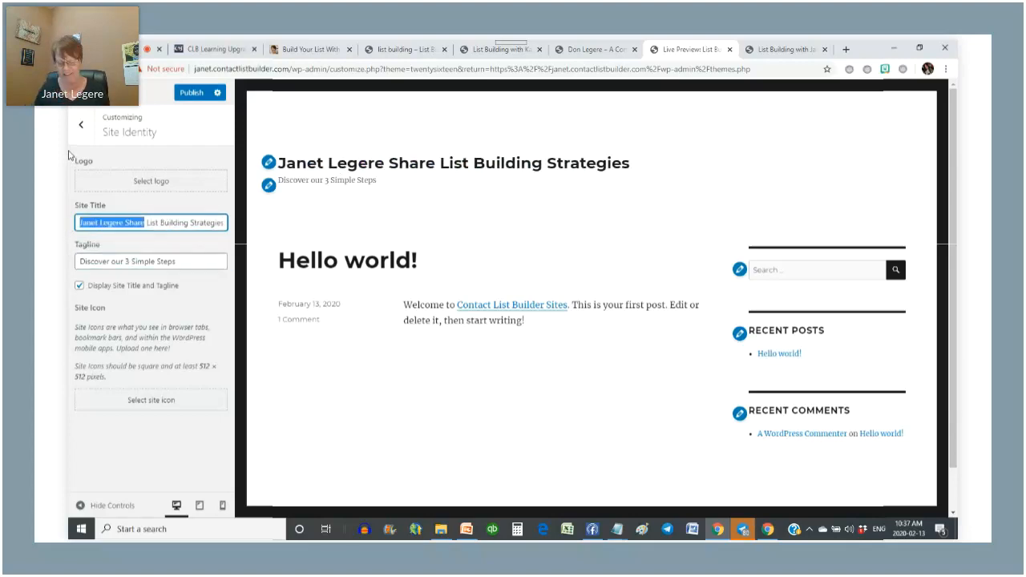
pyautogui.press('BackSpace')
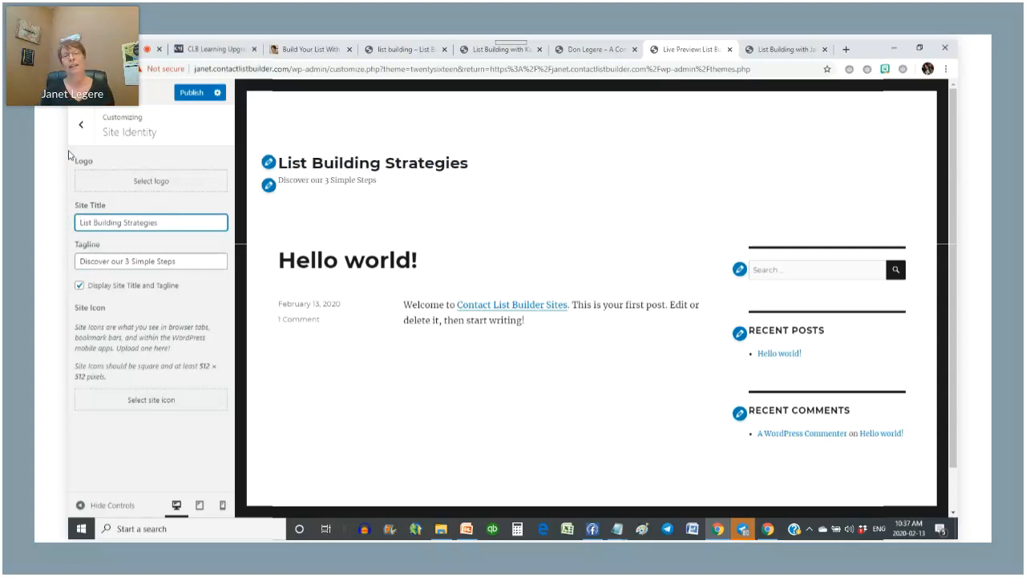
pyautogui.write('with Coach Janet')
pyautogui.click(203, 261)
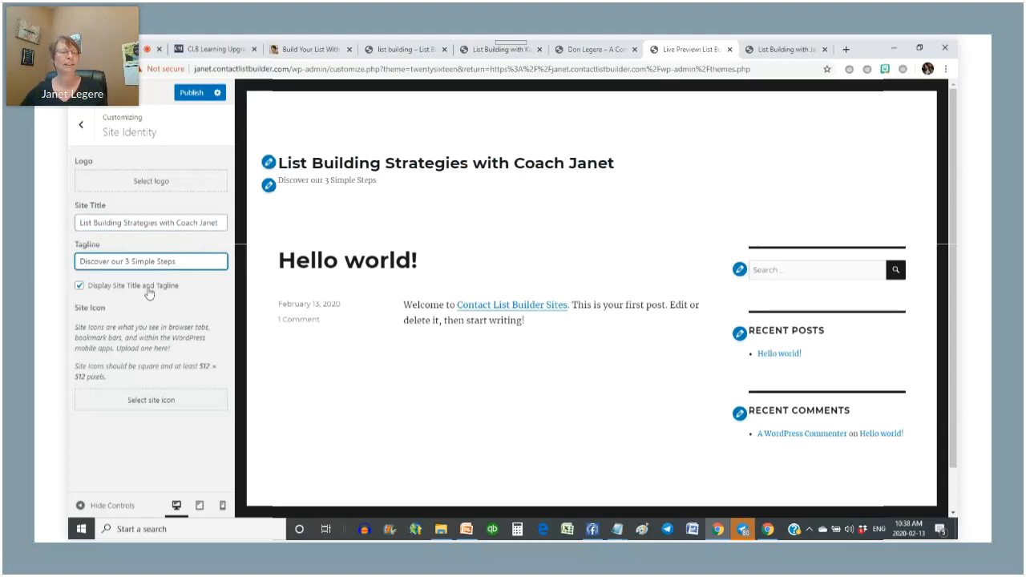
pyautogui.moveTo(173, 261); pyautogui.dragTo(70, 261)
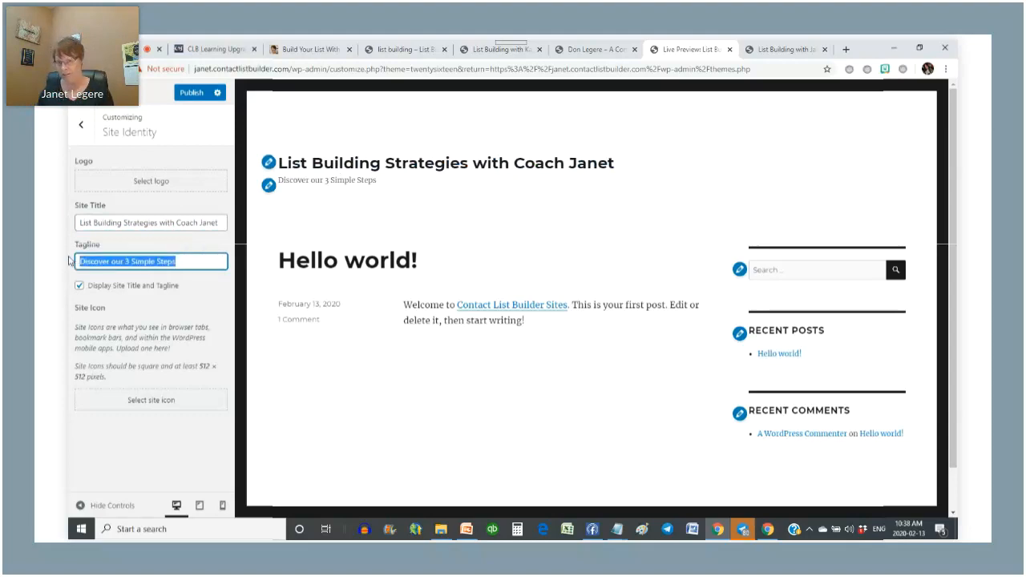
# - Replace the tagline with 'Discover Simple Strategies to Build Your List' and return to the main menu
pyautogui.write('Discover ')
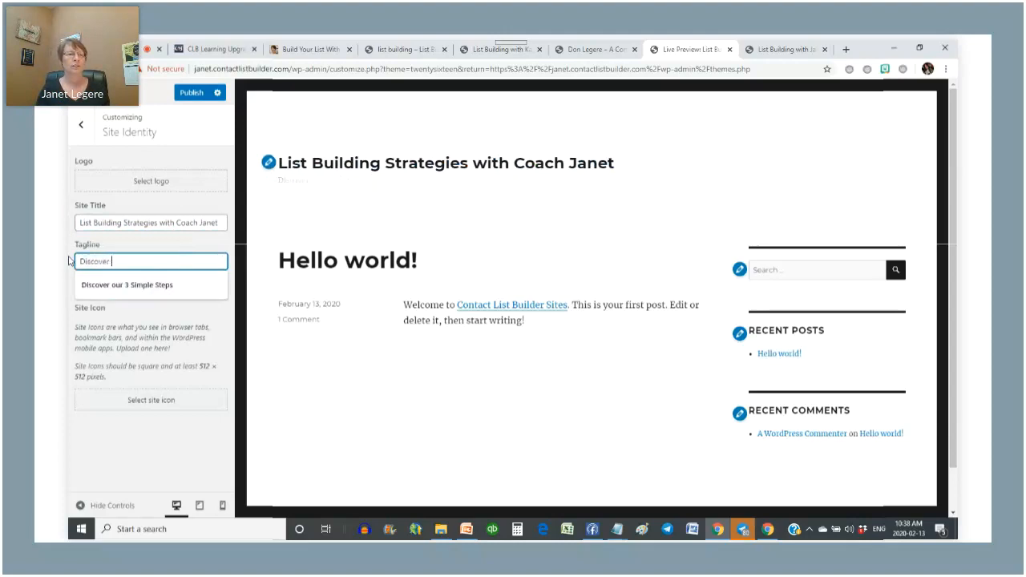
pyautogui.write('So')
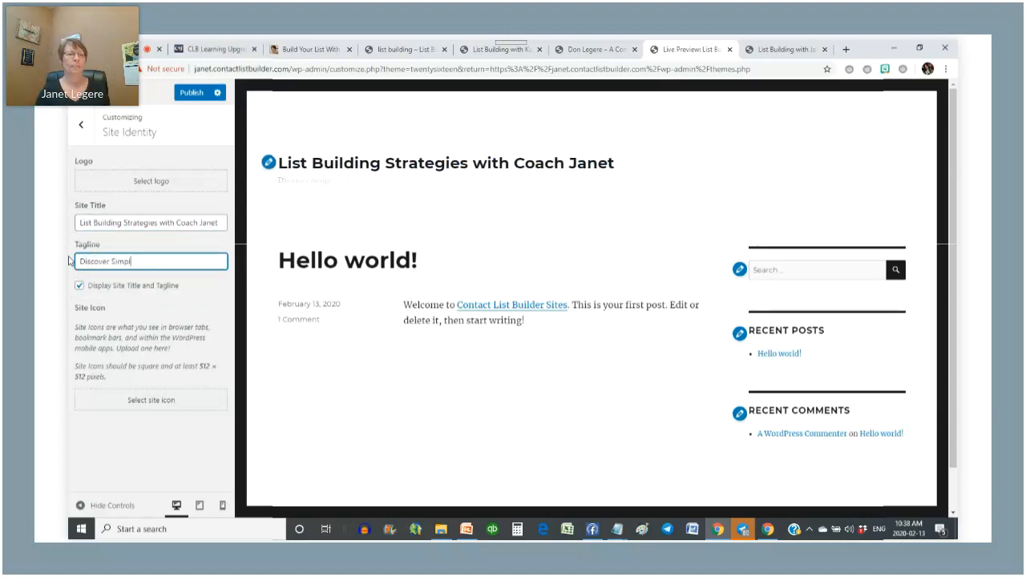
pyautogui.press('BackSpace')
pyautogui.press('BackSpace')
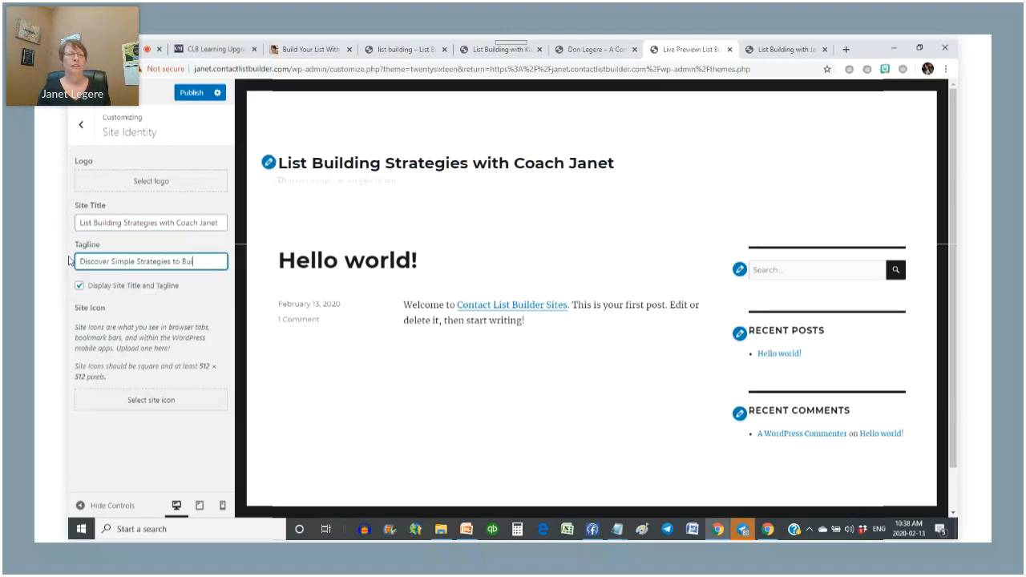
pyautogui.write('Your List')
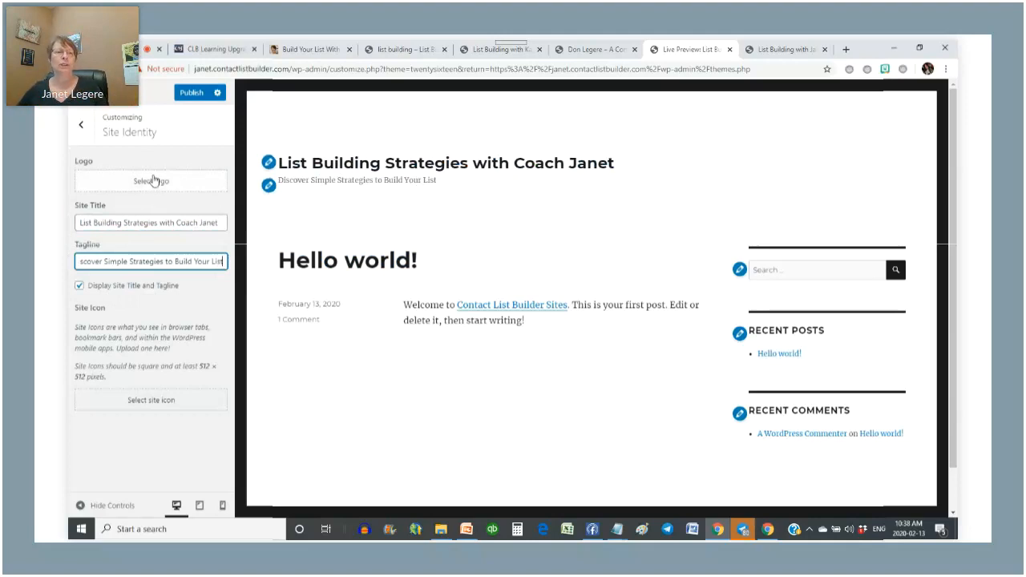
pyautogui.click(152, 183)
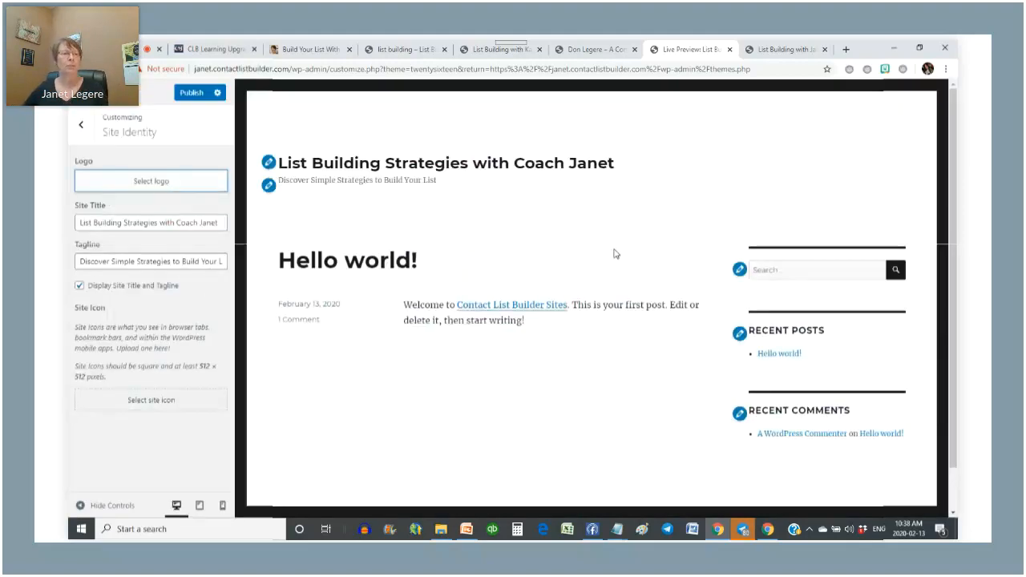
pyautogui.click(81, 129)
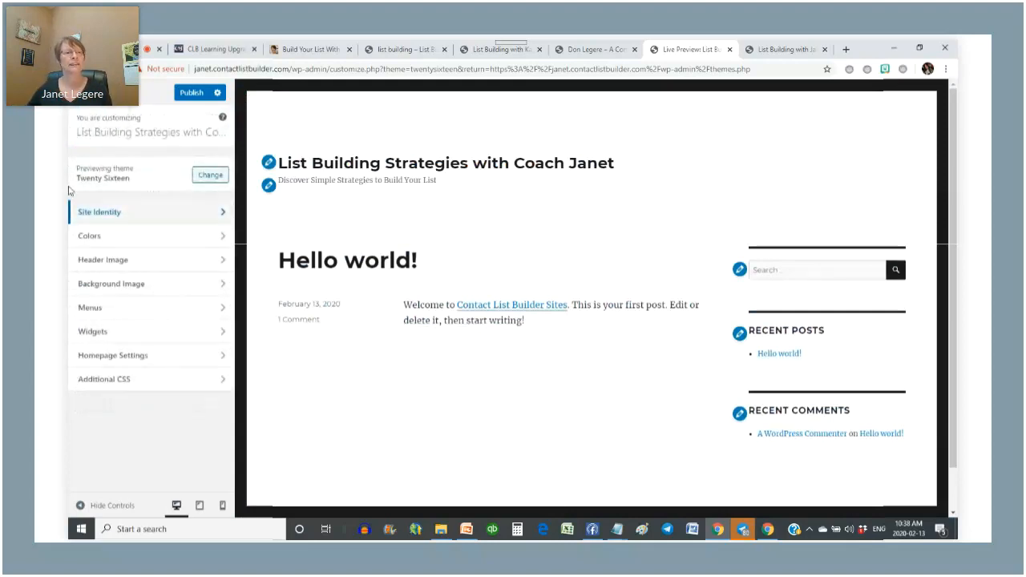
# - Preview the Dark, Gray, Red and Yellow schemes, restore Default, and bring up the Background Color picker
pyautogui.click(217, 236)
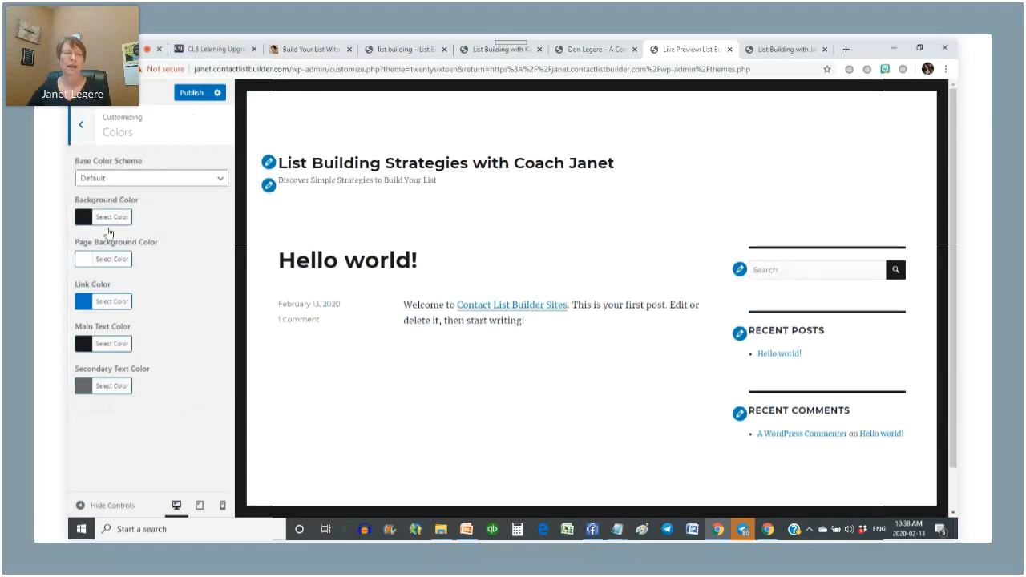
pyautogui.click(97, 178)
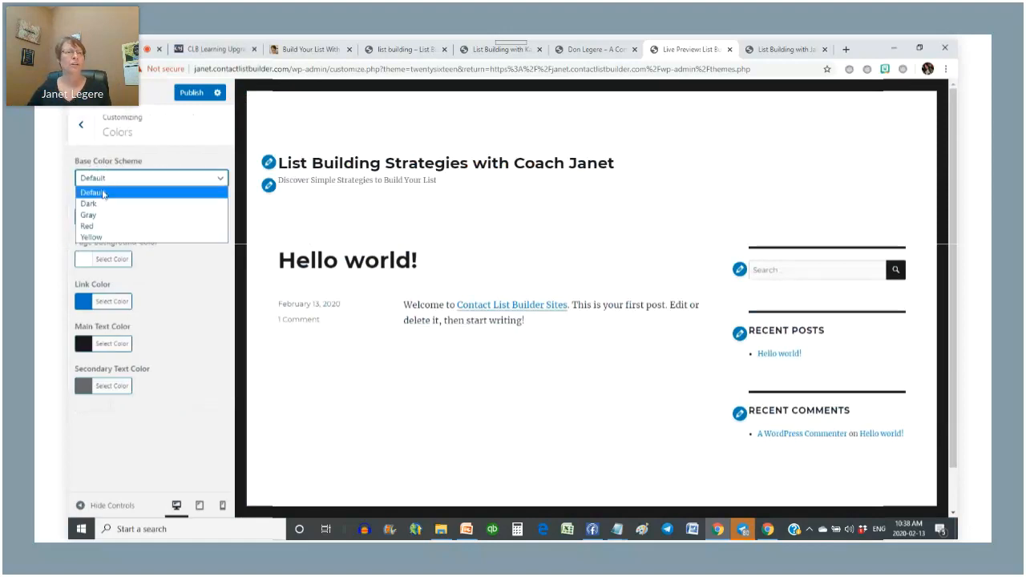
pyautogui.click(88, 202)
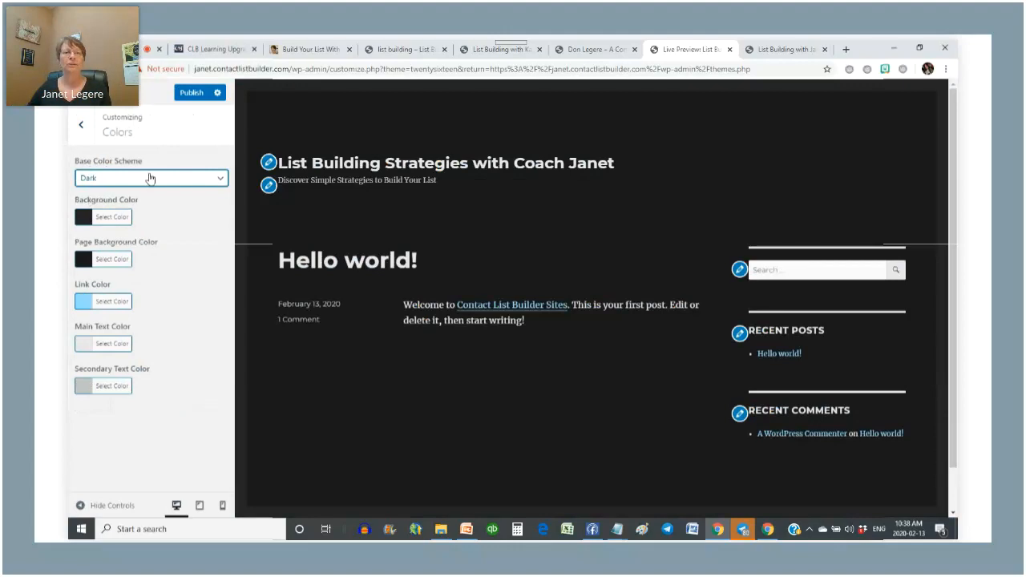
pyautogui.click(157, 177)
pyautogui.click(96, 215)
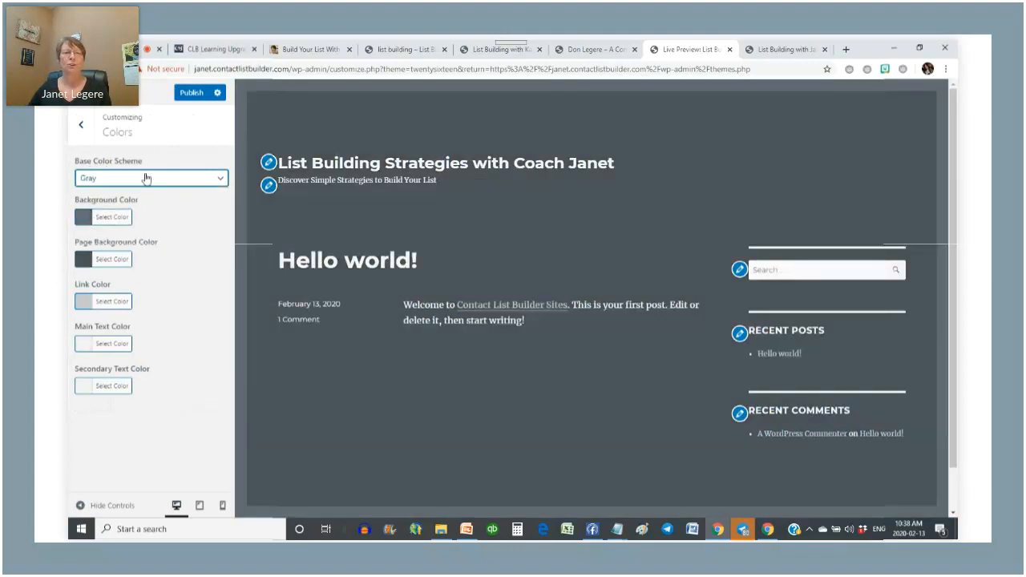
pyautogui.click(145, 178)
pyautogui.click(94, 229)
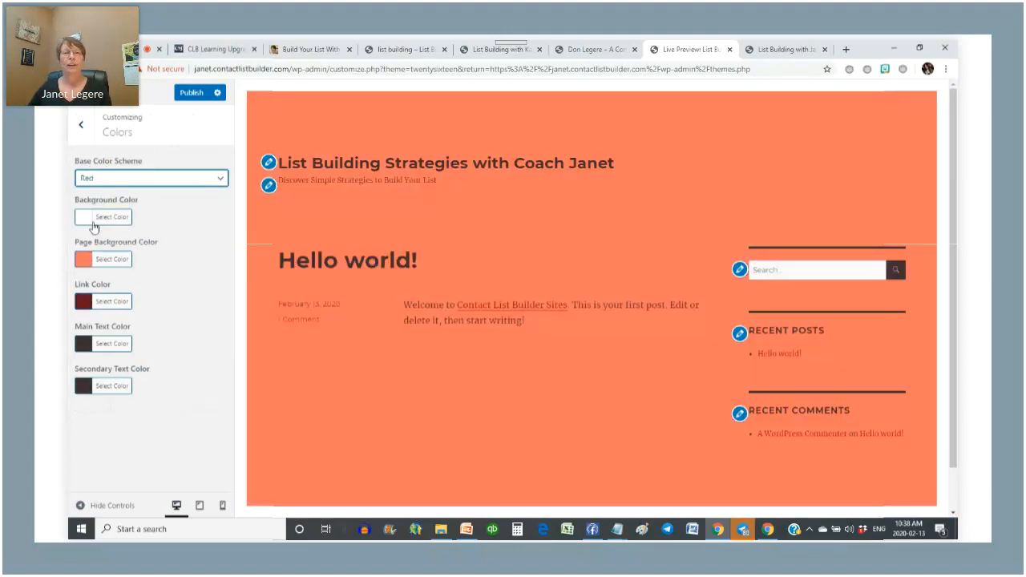
pyautogui.click(133, 174)
pyautogui.click(101, 240)
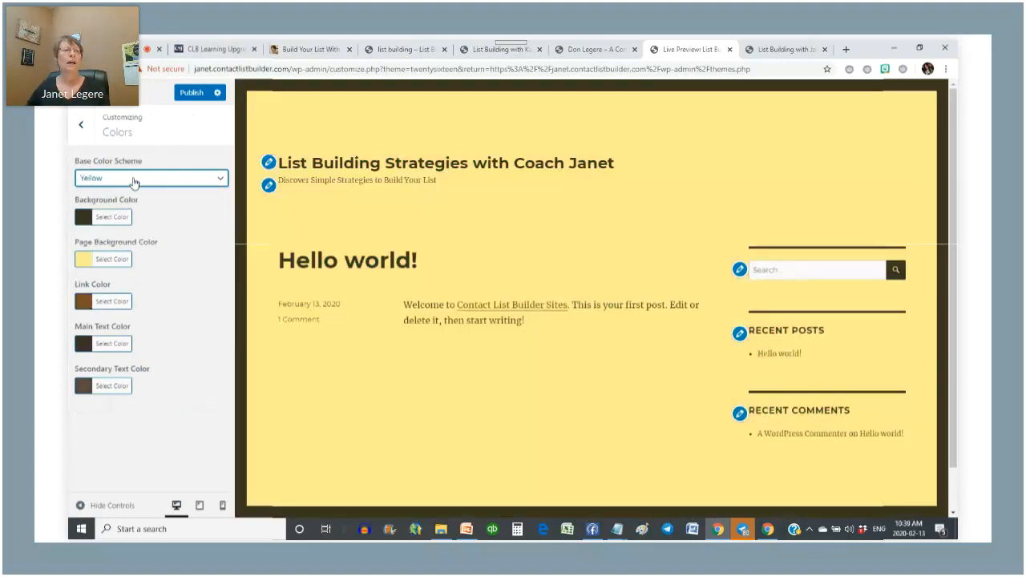
pyautogui.click(134, 182)
pyautogui.click(110, 194)
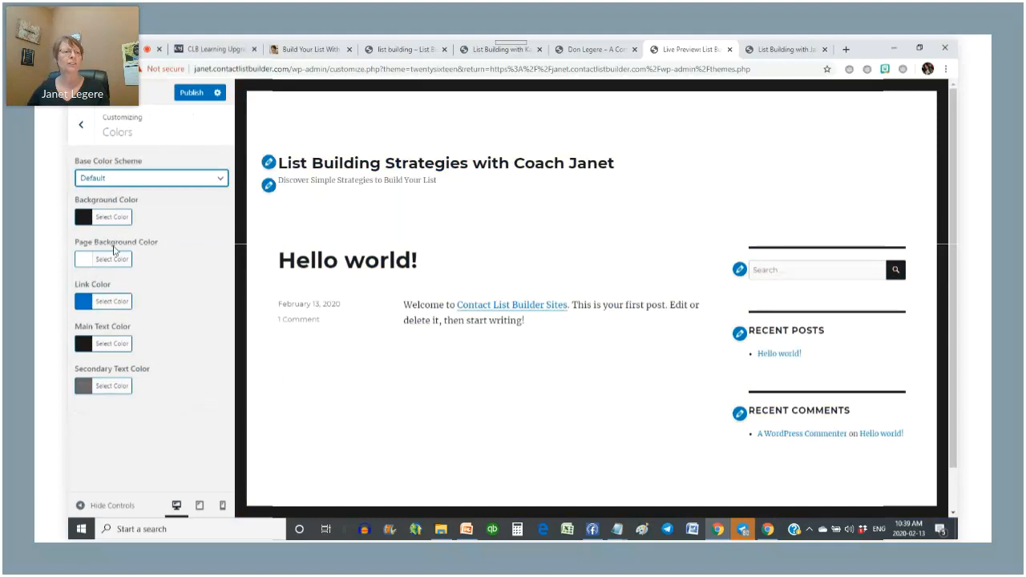
pyautogui.click(104, 220)
# - Set the outer background to blue #1e73be and the main text colour to navy #14127c
pyautogui.moveTo(150, 262); pyautogui.dragTo(129, 297)
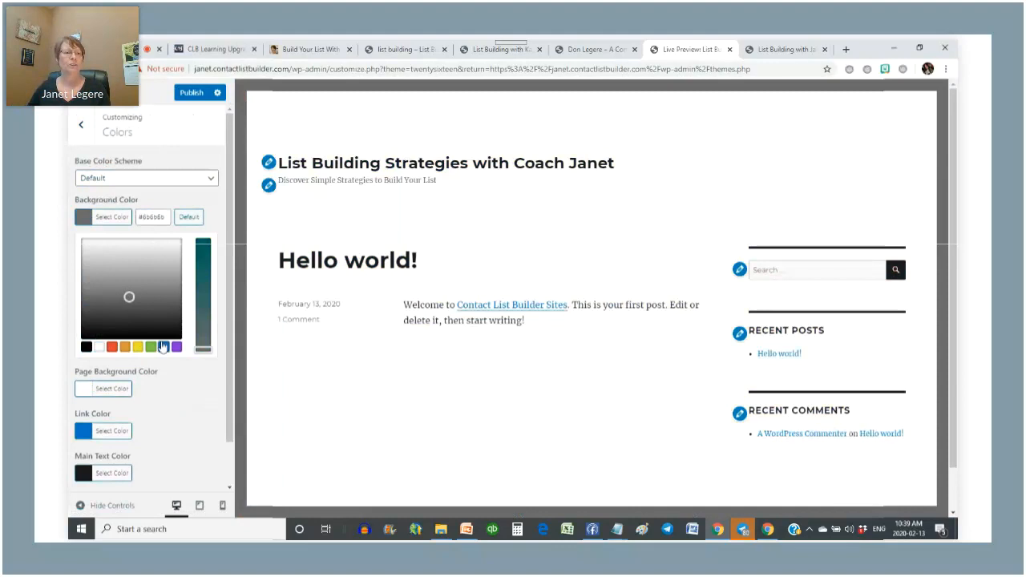
pyautogui.click(163, 347)
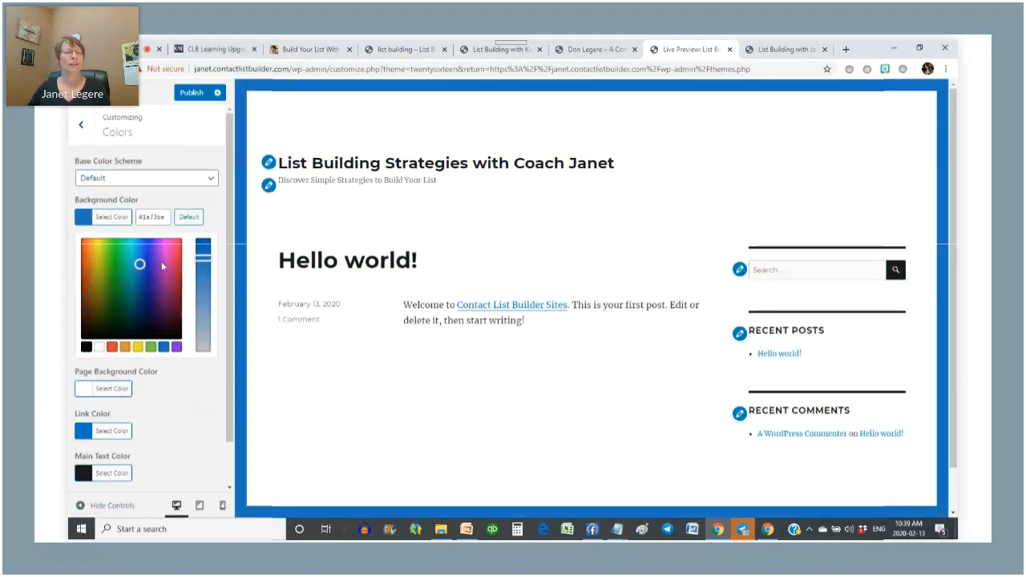
pyautogui.click(112, 475)
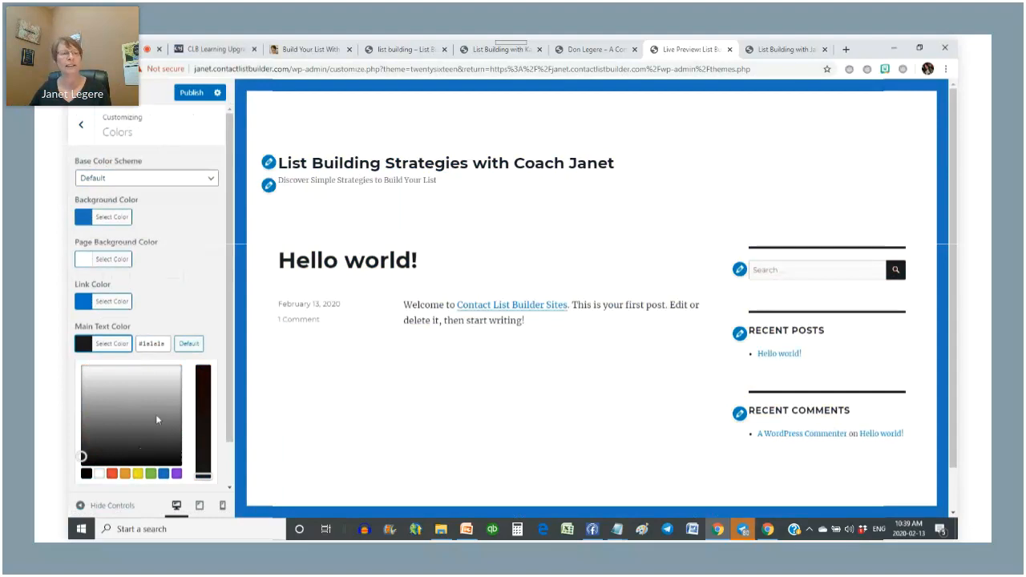
pyautogui.click(164, 474)
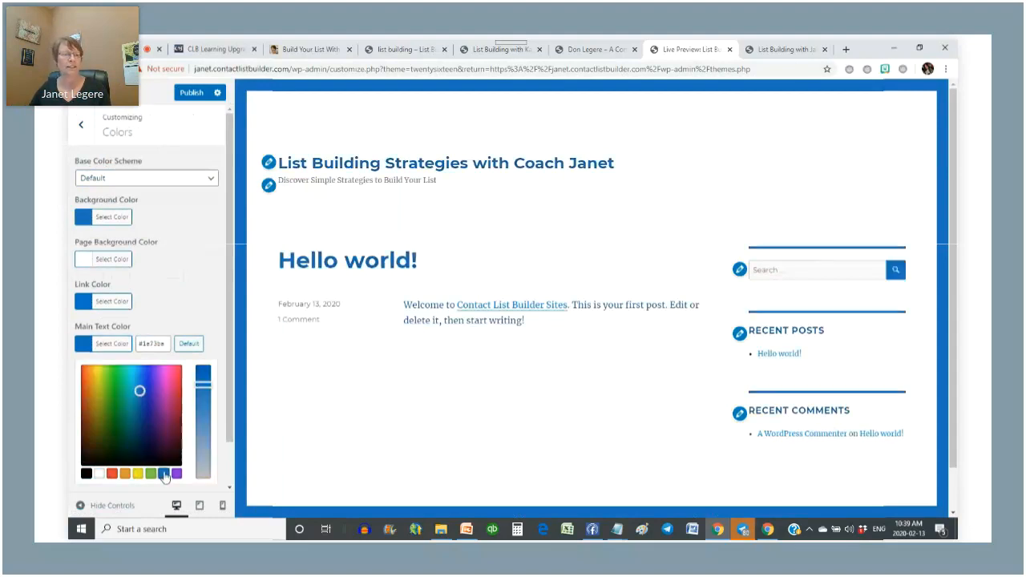
pyautogui.click(167, 419)
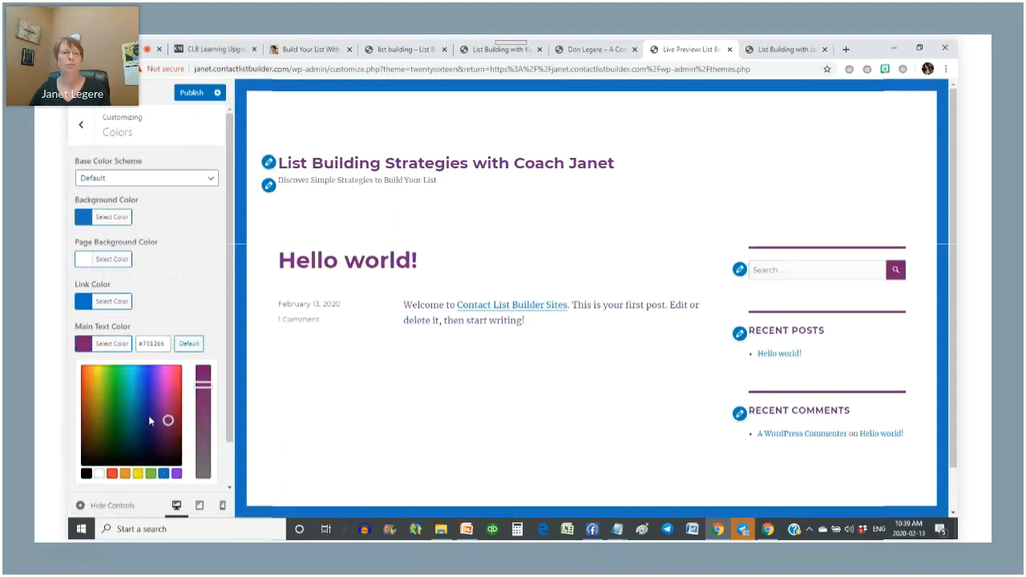
pyautogui.click(149, 415)
pyautogui.scroll(-1, 91, 321)
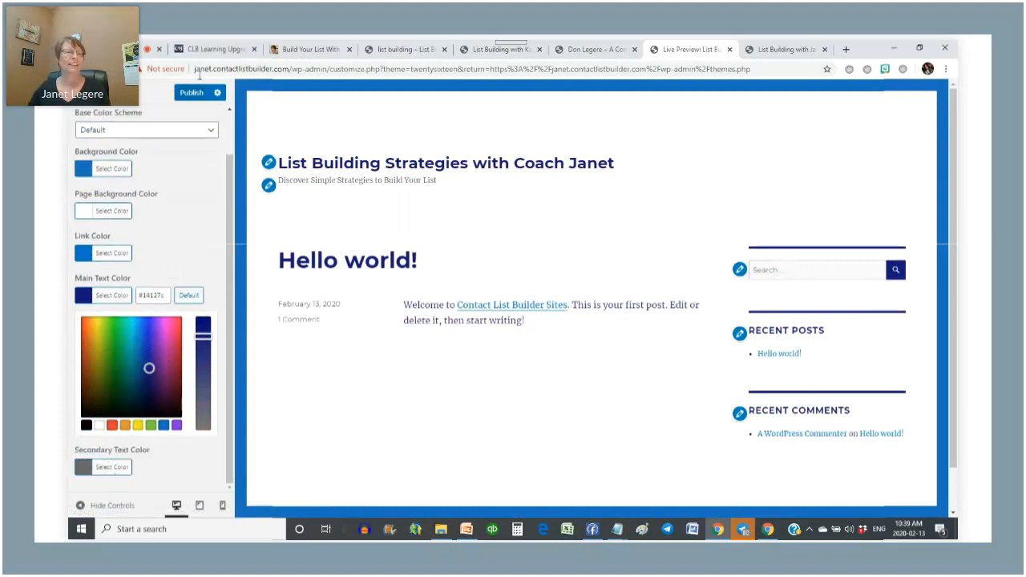
# - Try red and pink page backgrounds, settle on white, and leave the Colors panel
pyautogui.click(113, 212)
pyautogui.click(208, 244)
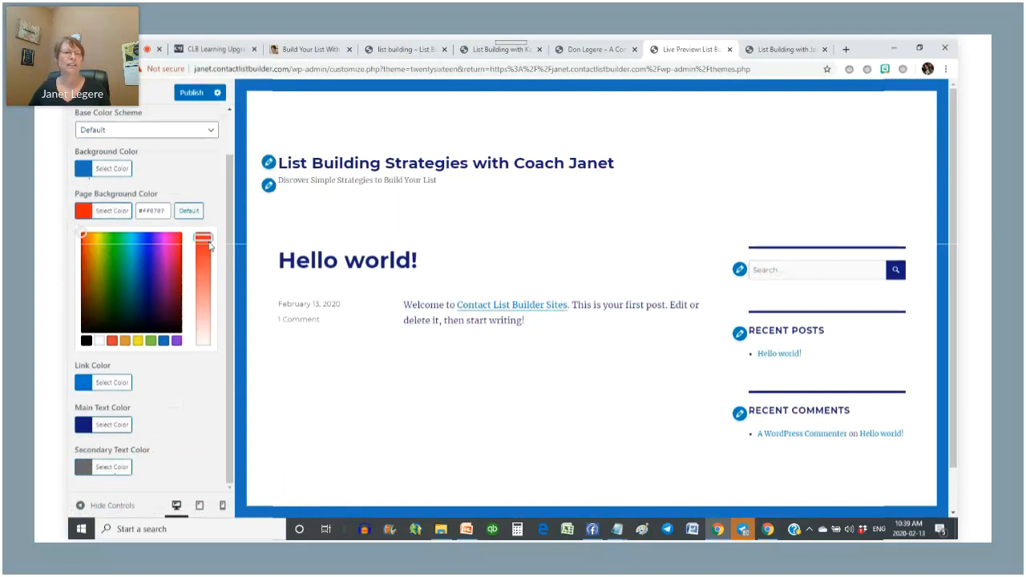
pyautogui.click(202, 332)
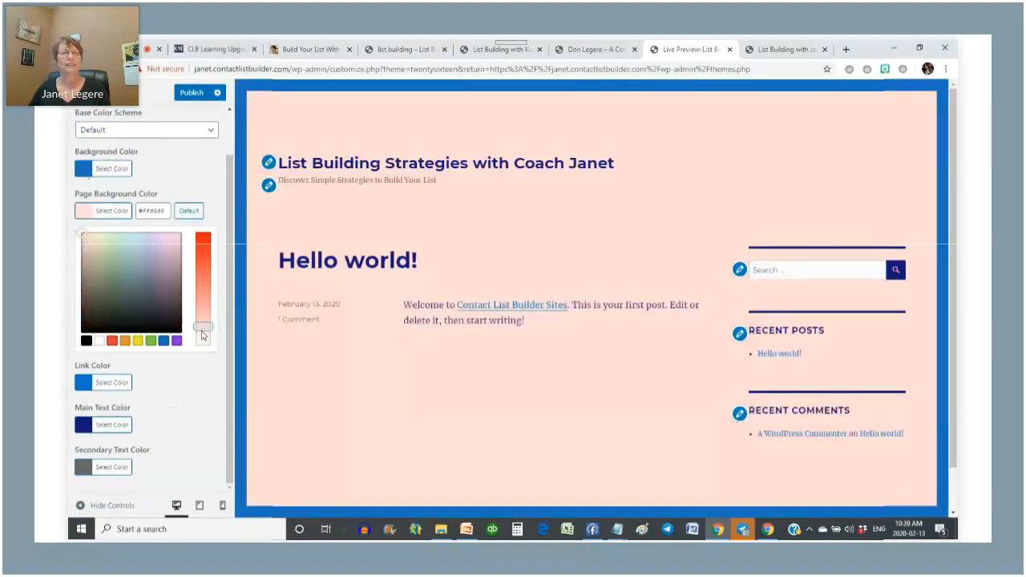
pyautogui.click(205, 340)
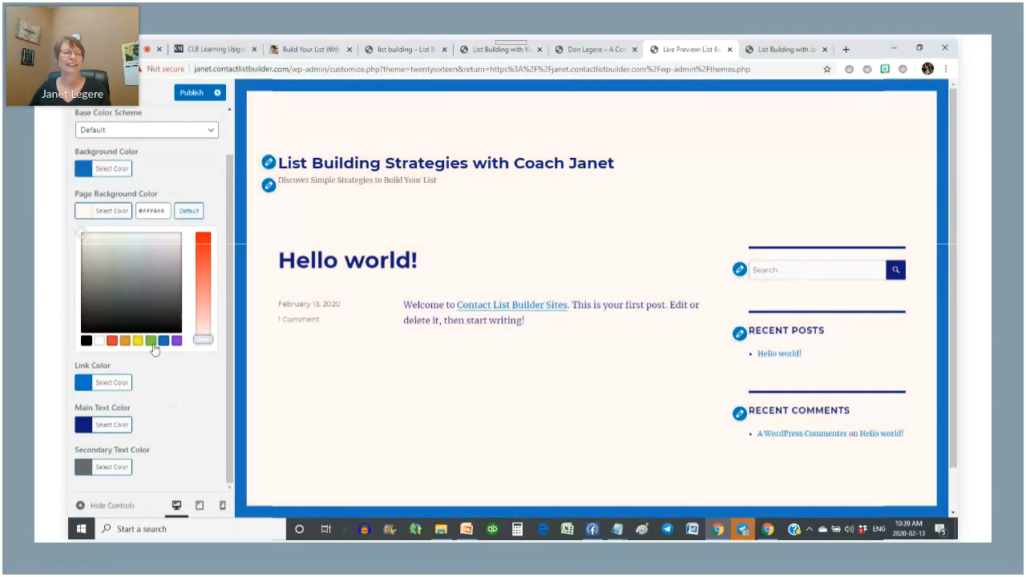
pyautogui.click(98, 340)
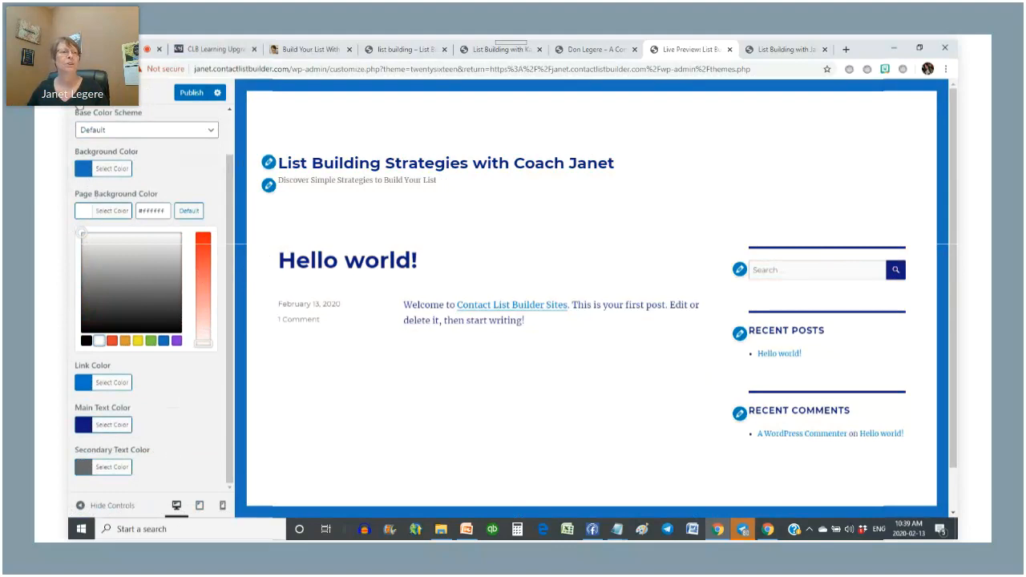
pyautogui.click(80, 94)
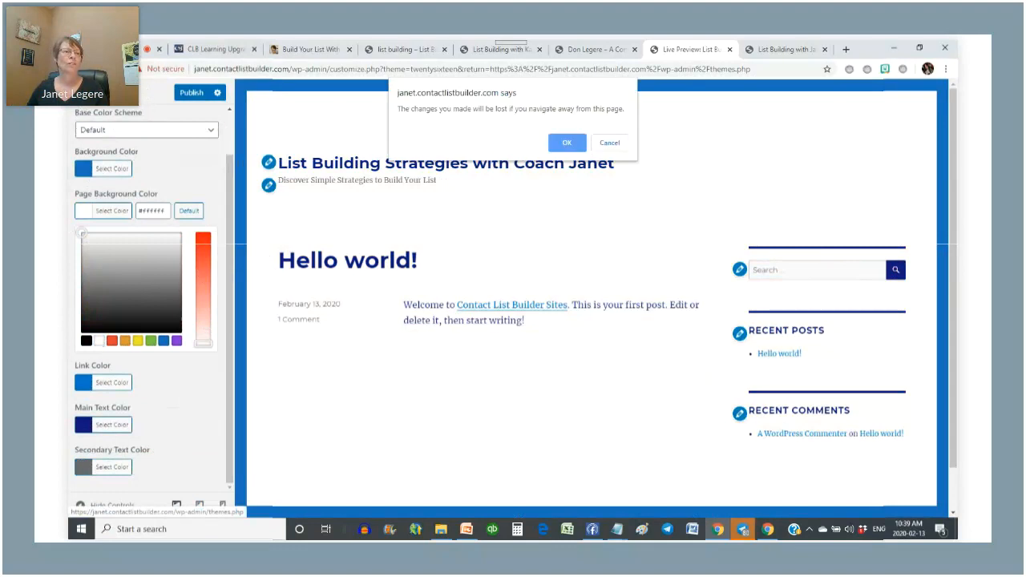
# - Dismiss the unsaved-changes warning and start adding a new image under Header Image
pyautogui.click(609, 143)
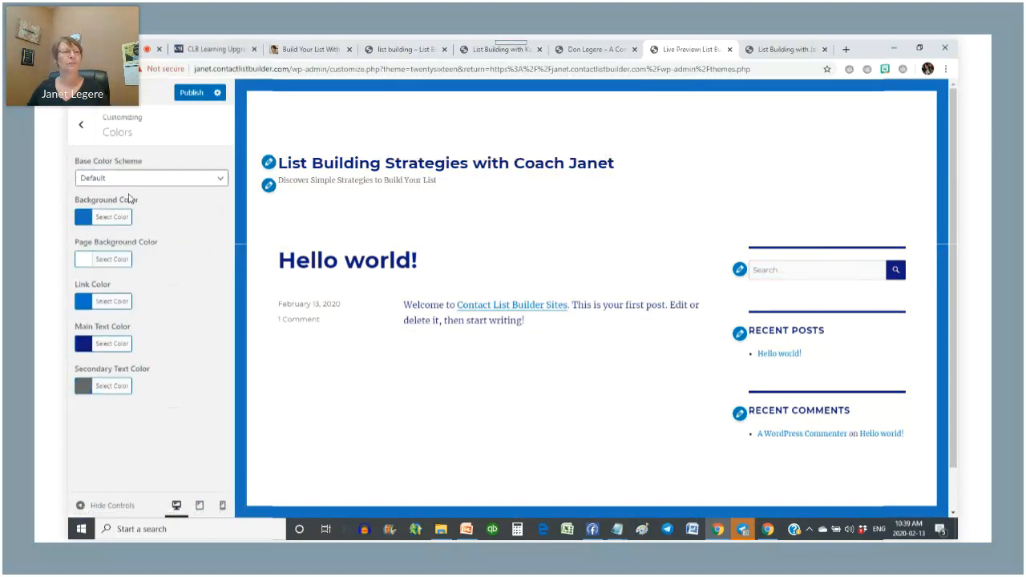
pyautogui.click(80, 127)
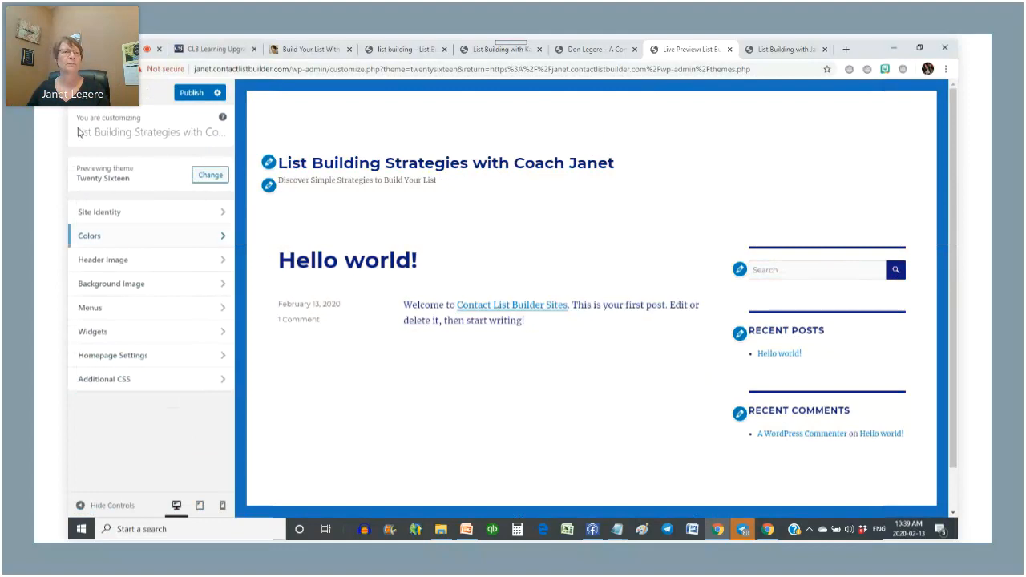
pyautogui.click(212, 260)
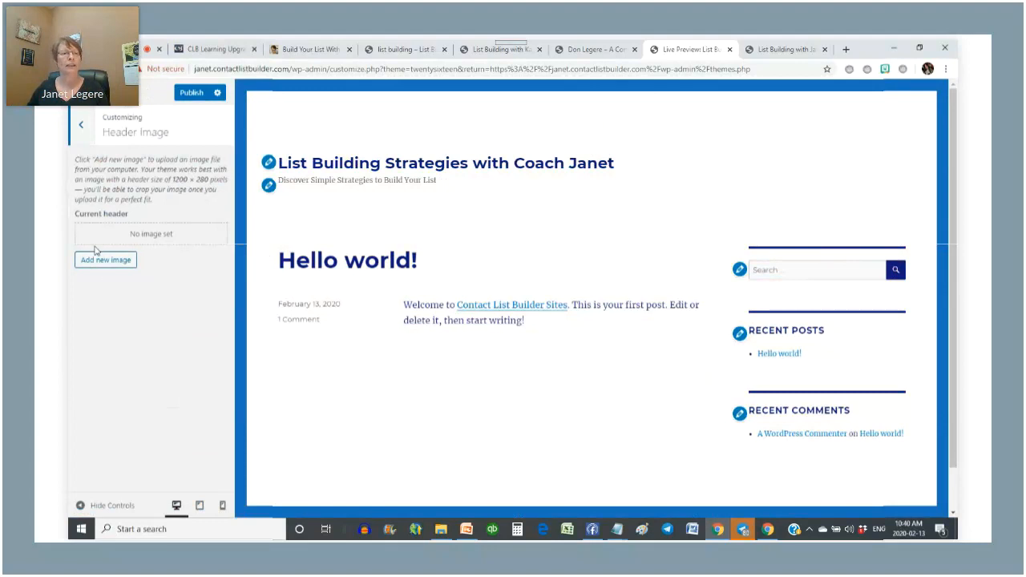
pyautogui.click(103, 261)
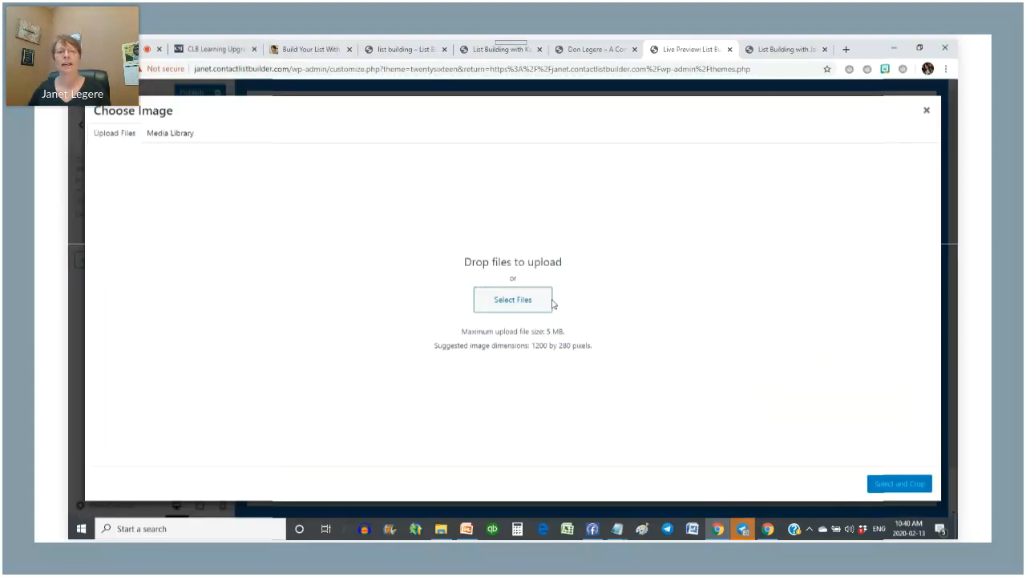
# - Upload clblogo.png from the CLB pictures folder and crop it as the header image
pyautogui.click(514, 301)
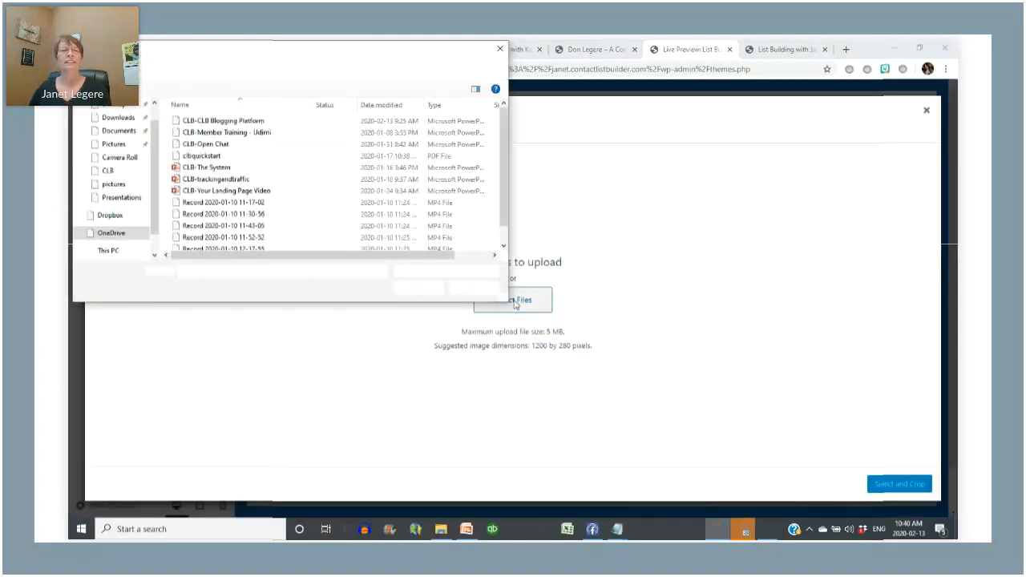
pyautogui.click(200, 67)
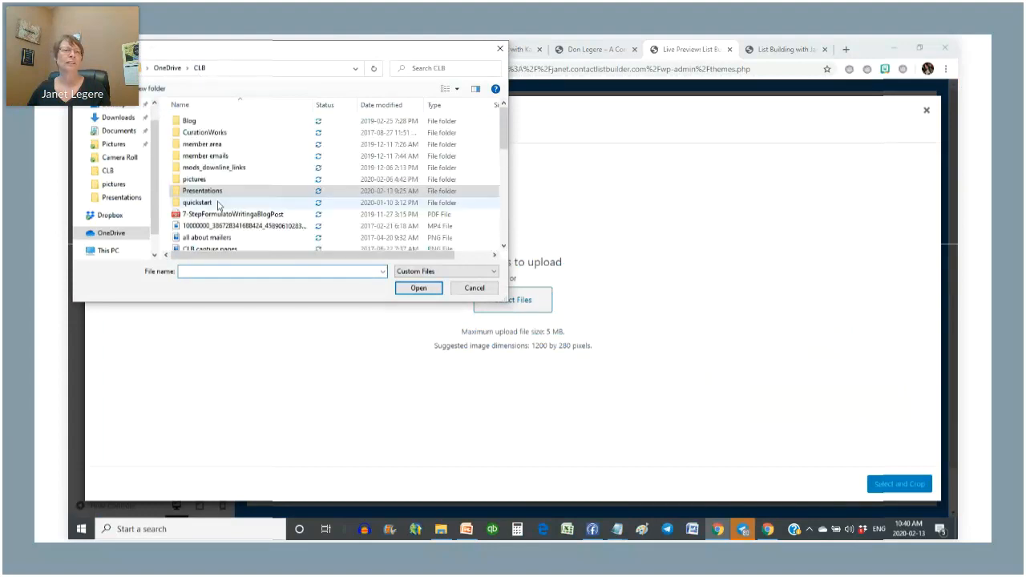
pyautogui.doubleClick(232, 179)
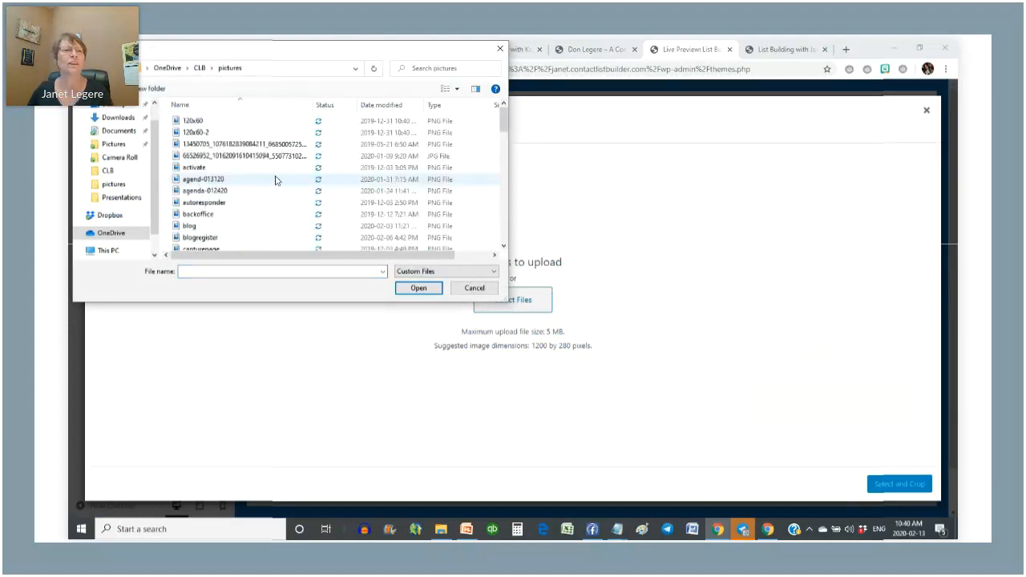
pyautogui.click(458, 89)
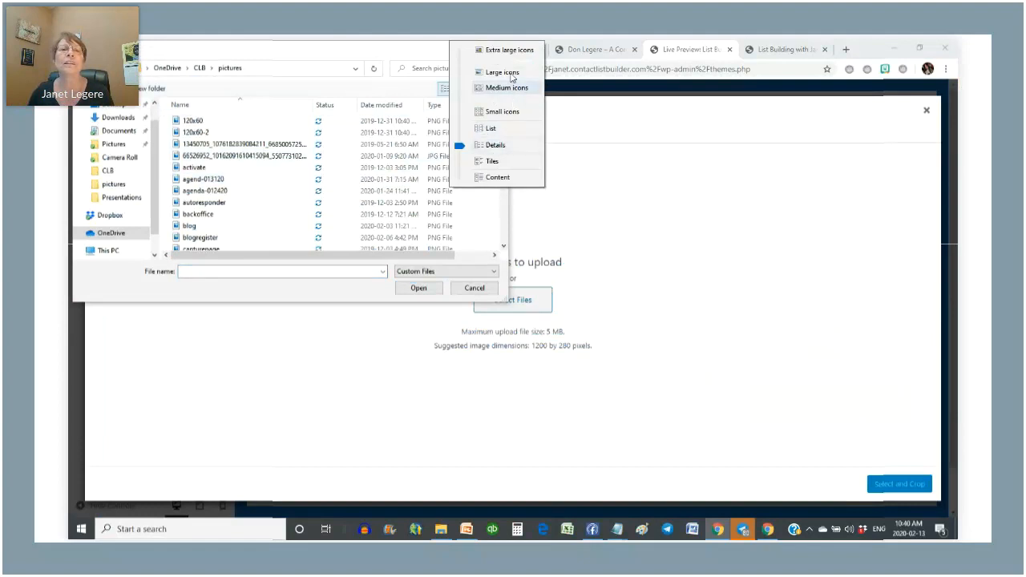
pyautogui.click(497, 86)
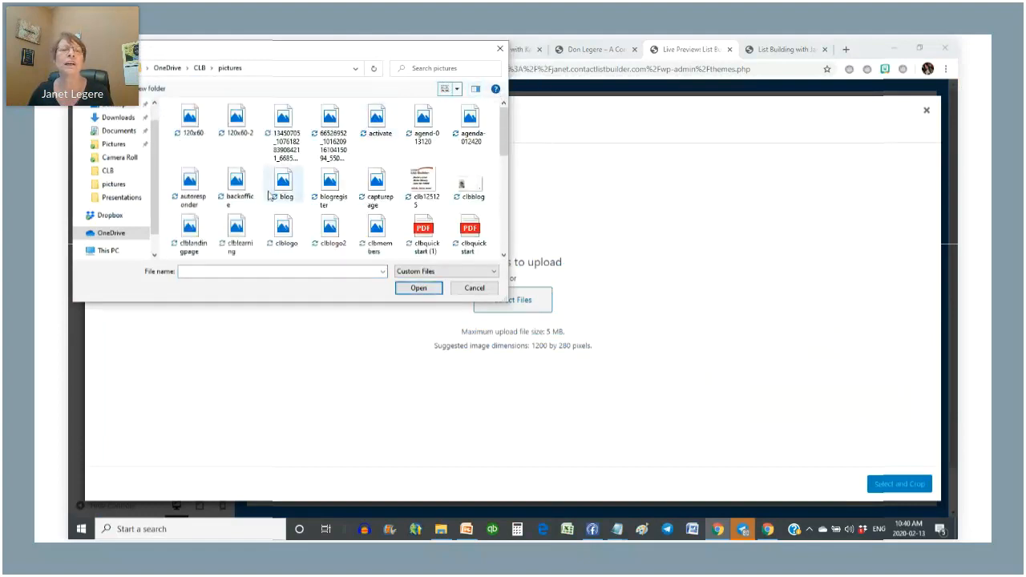
pyautogui.click(280, 234)
pyautogui.click(414, 288)
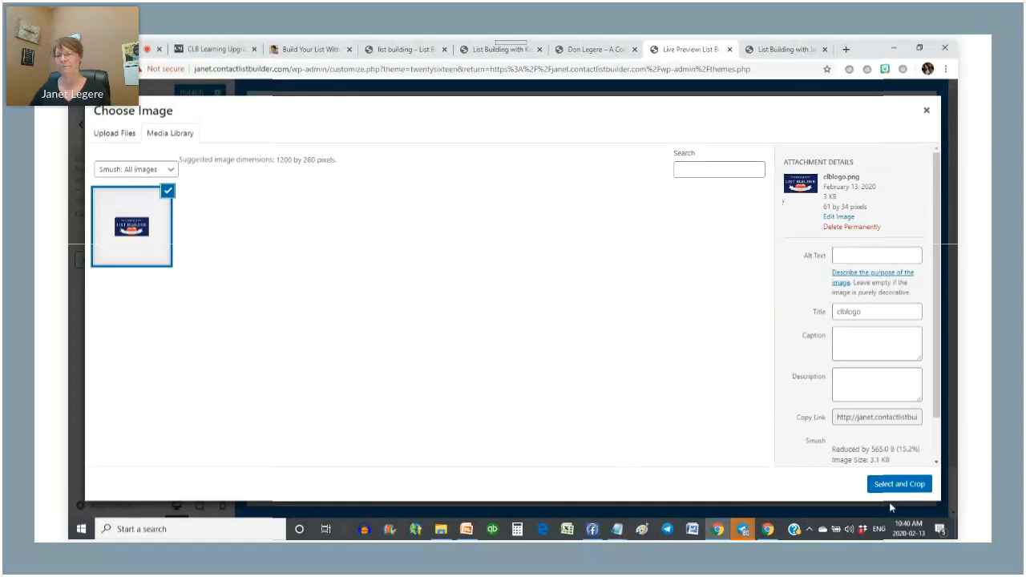
pyautogui.click(902, 486)
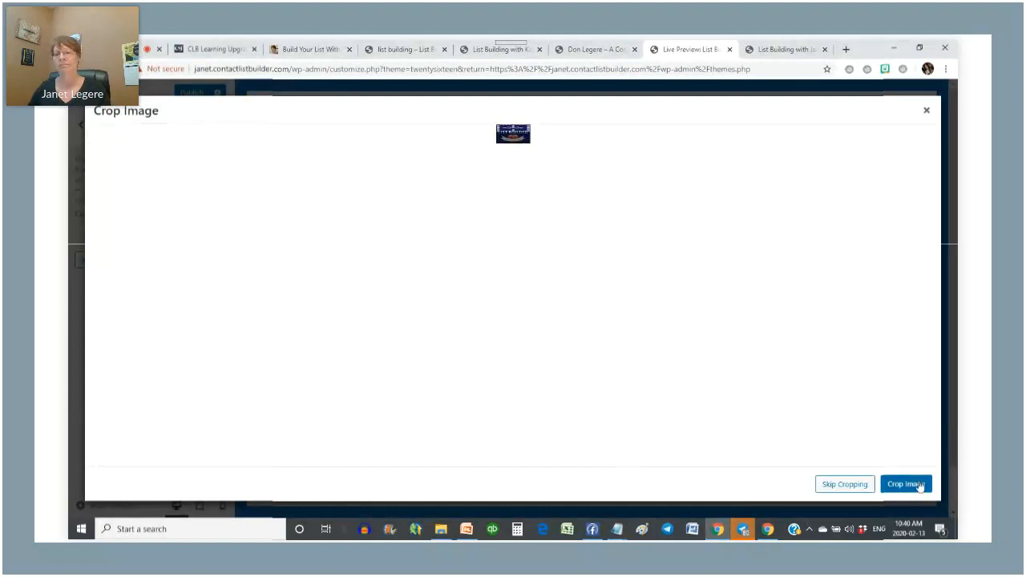
pyautogui.click(859, 485)
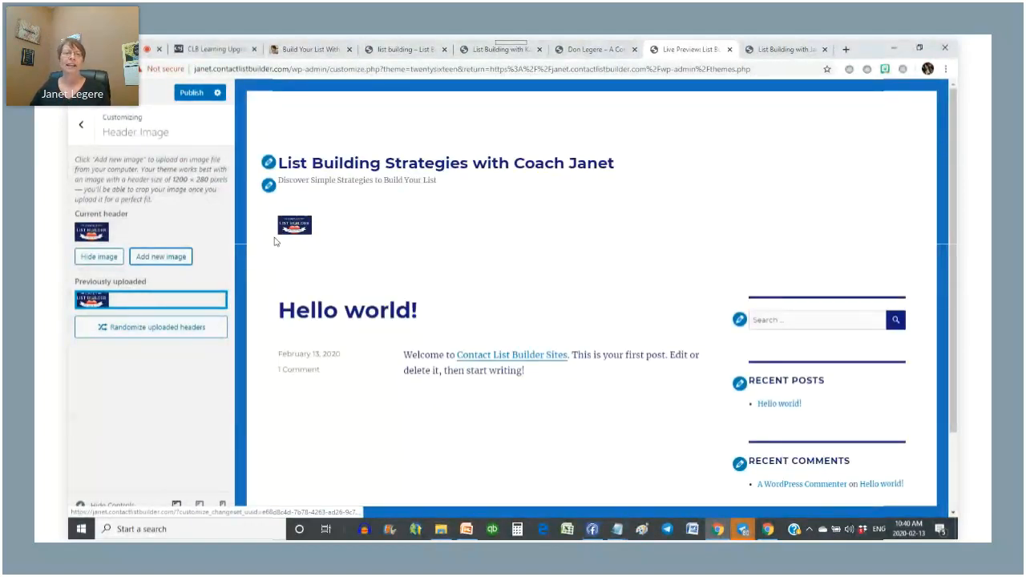
# - Upload the photo of two people as the header image, skipping cropping, then go back
pyautogui.click(162, 257)
pyautogui.click(108, 135)
pyautogui.click(529, 310)
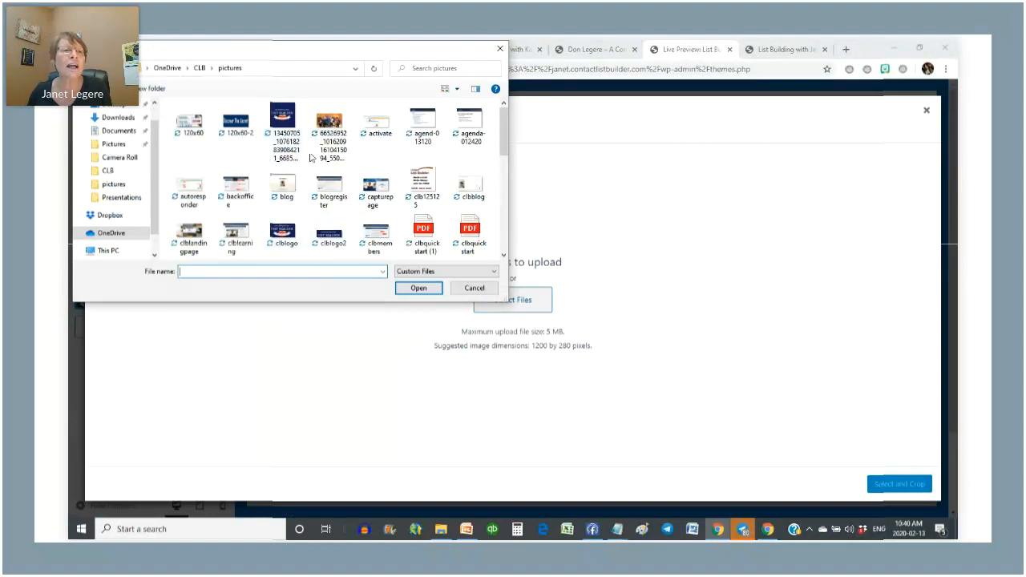
pyautogui.scroll(-2, 312, 152)
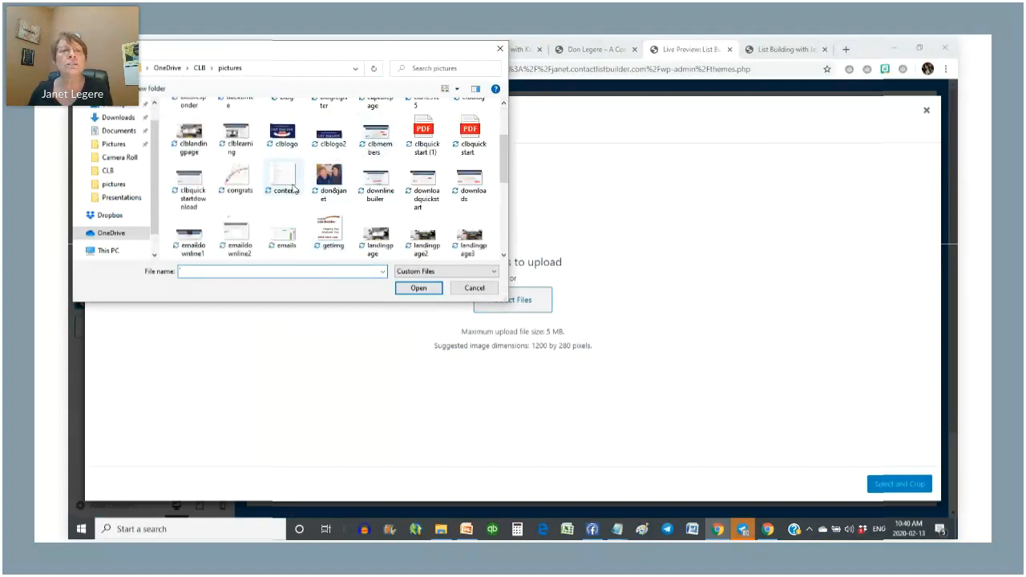
pyautogui.scroll(-3, 331, 152)
pyautogui.scroll(2, 331, 153)
pyautogui.click(337, 166)
pyautogui.click(417, 287)
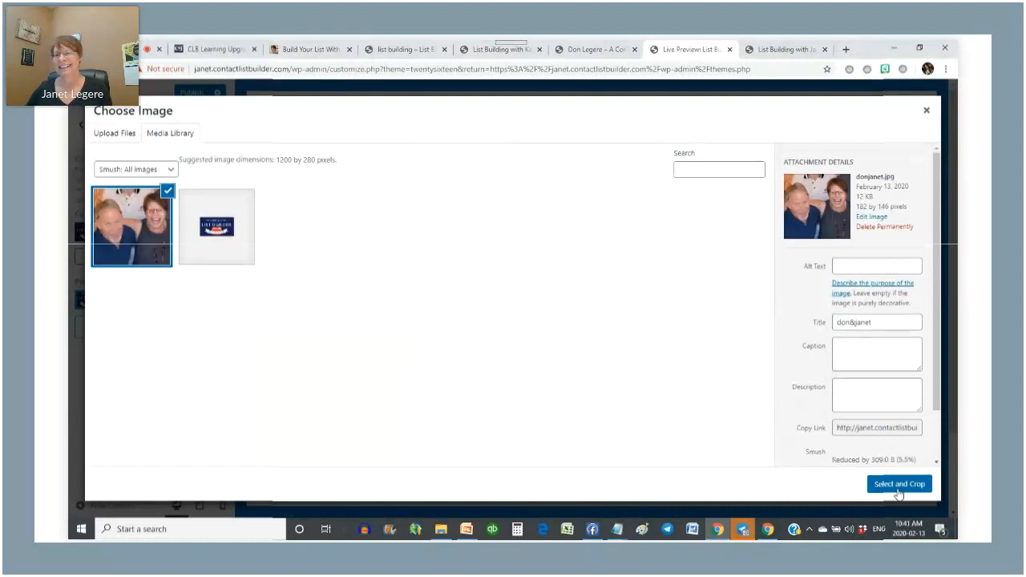
pyautogui.click(898, 486)
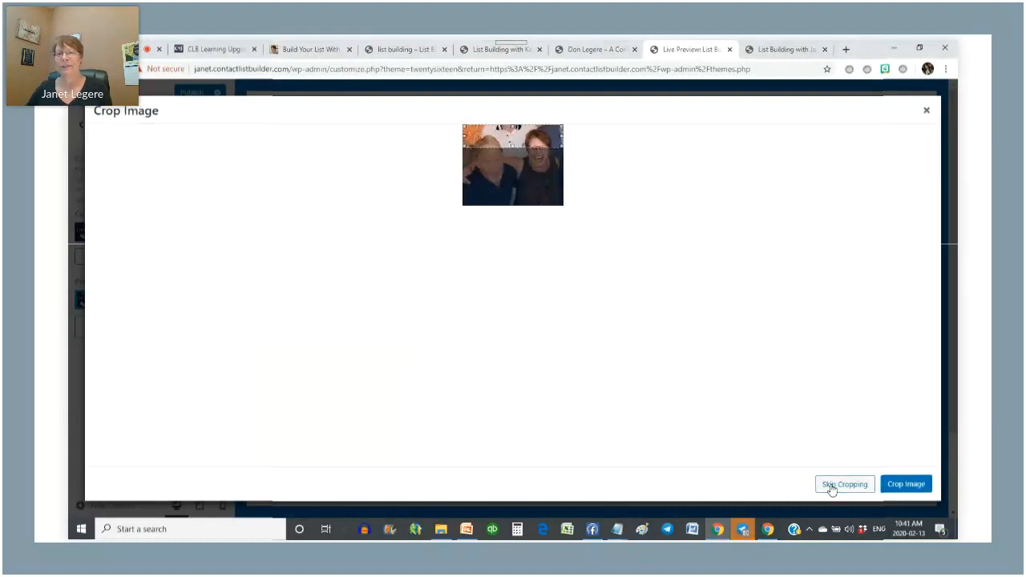
pyautogui.click(832, 487)
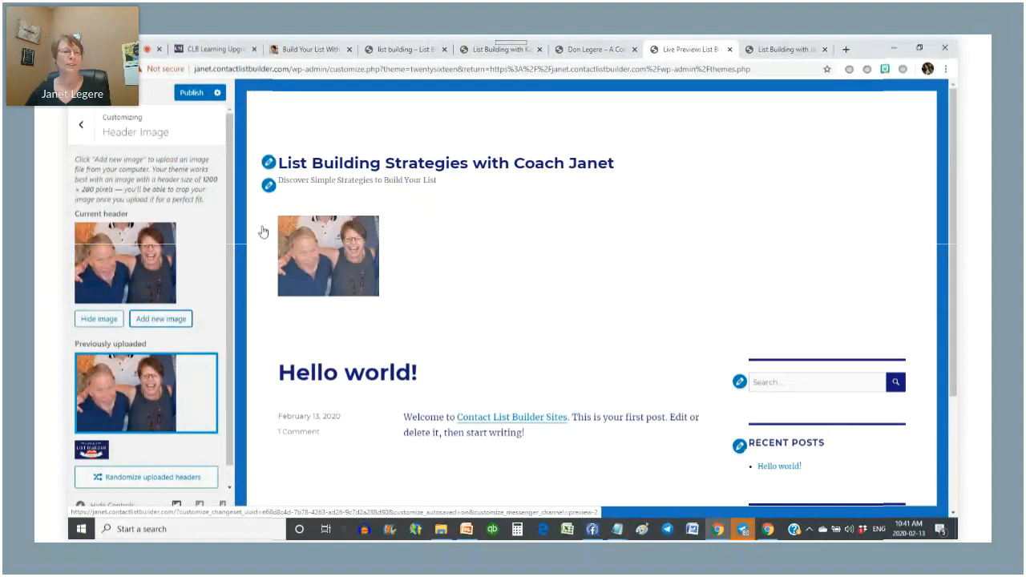
pyautogui.click(83, 127)
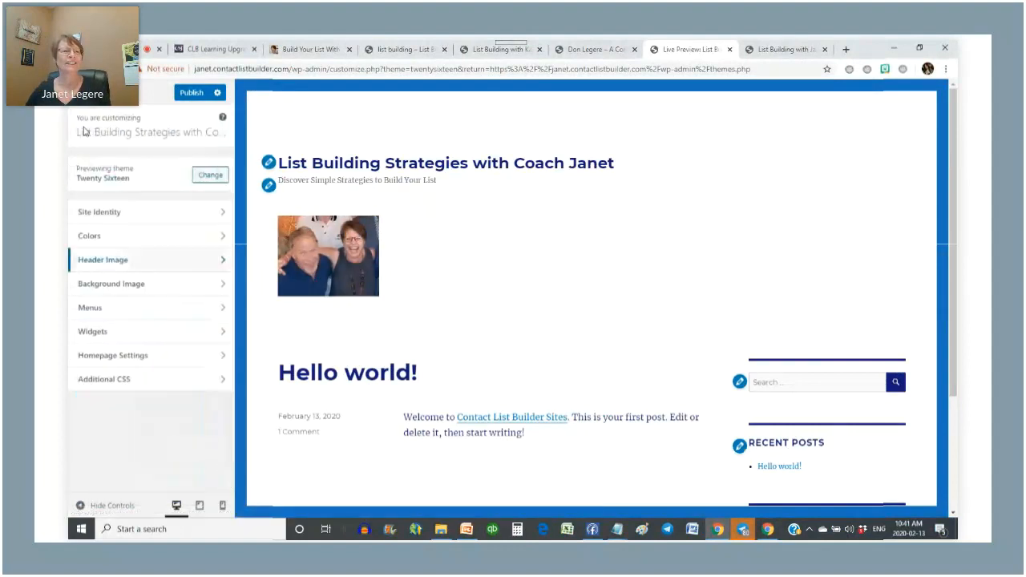
# - Look over Background Image and Menus, then open Widgets > Sidebar
pyautogui.click(222, 289)
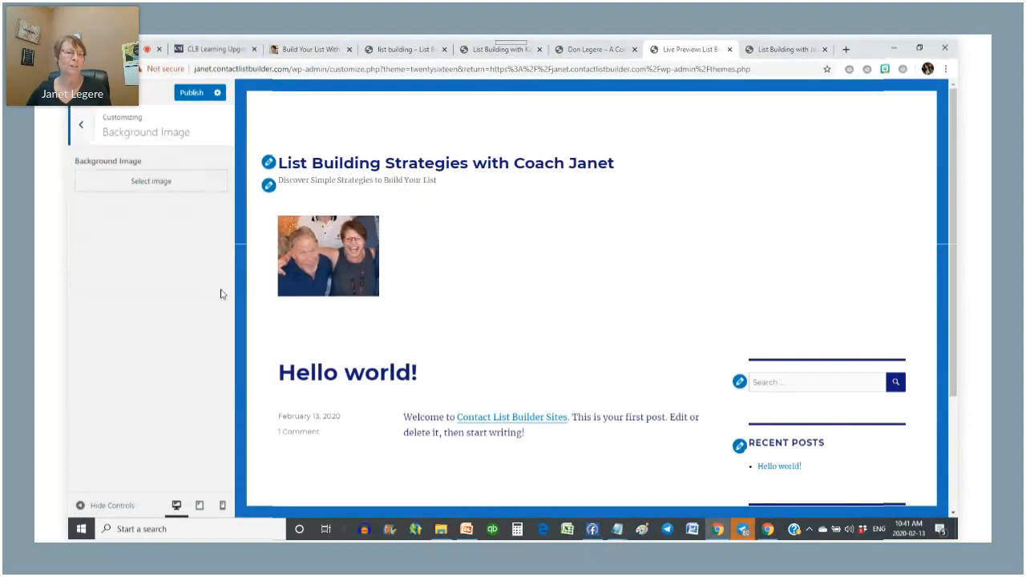
pyautogui.click(79, 129)
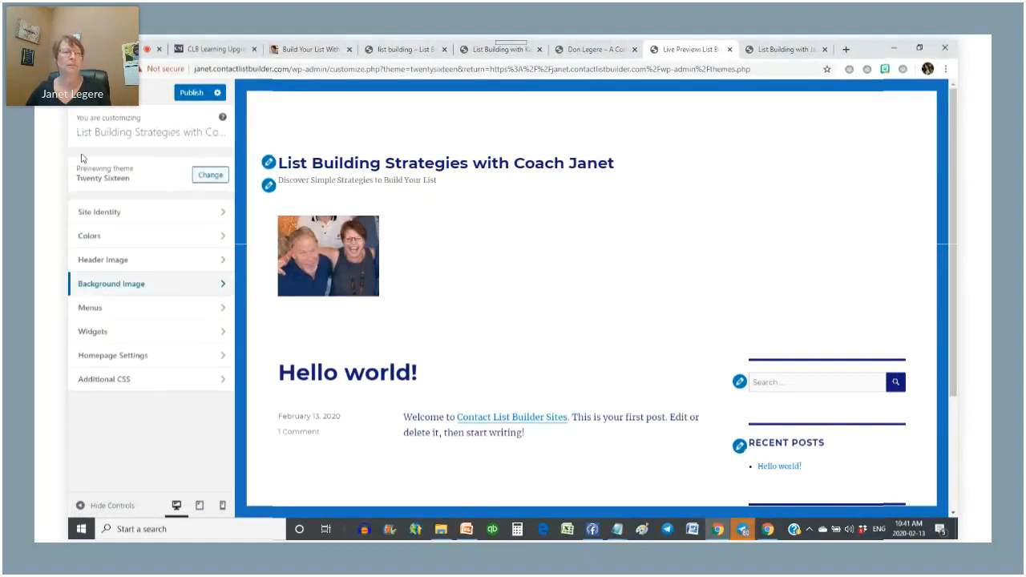
pyautogui.click(225, 311)
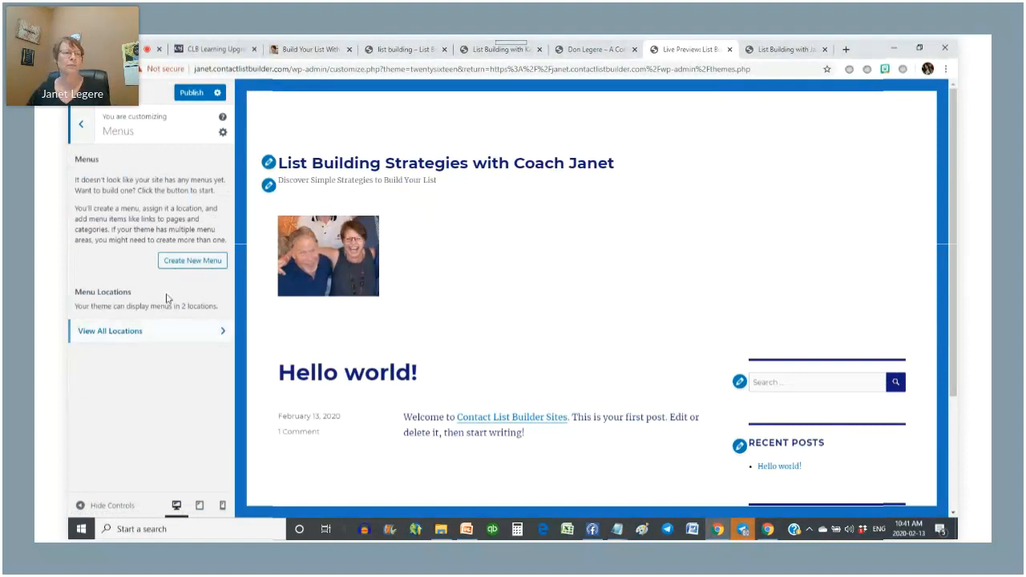
pyautogui.click(81, 114)
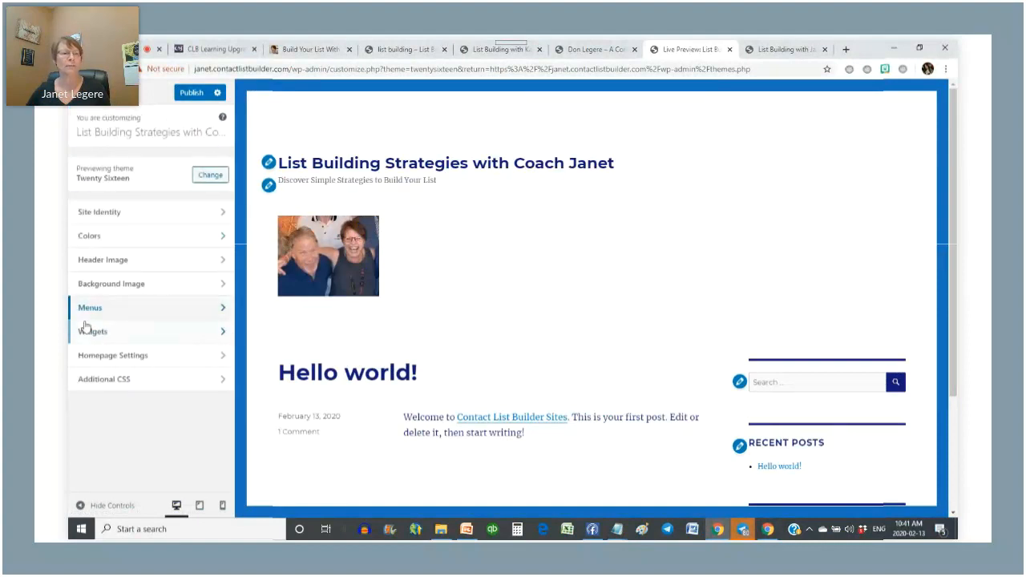
pyautogui.click(221, 338)
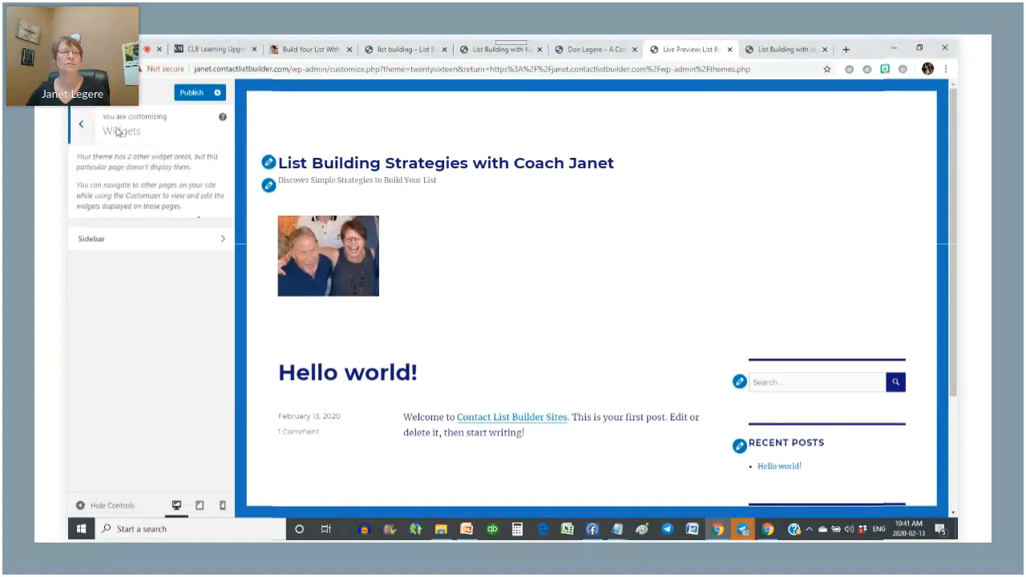
pyautogui.click(213, 245)
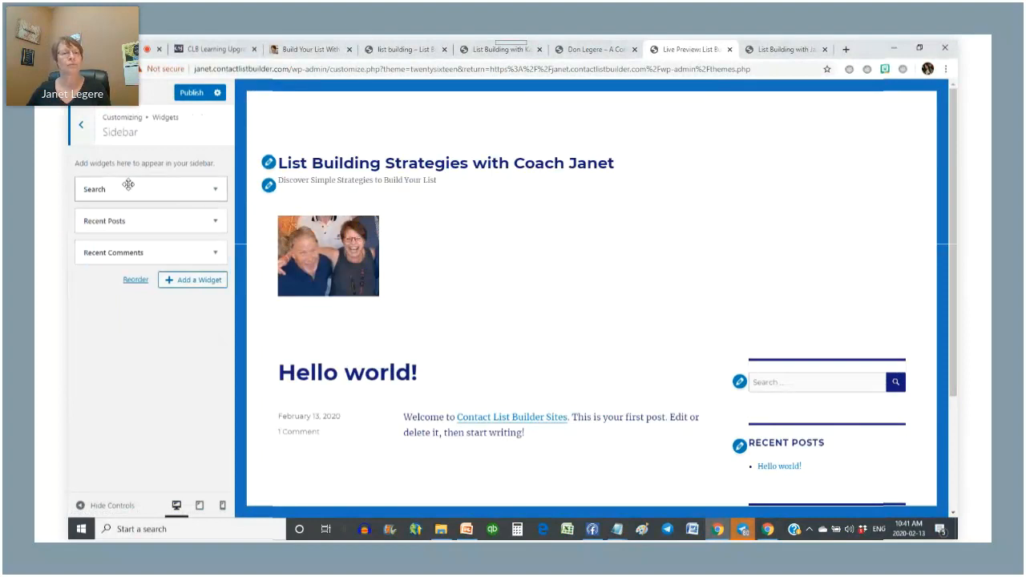
# - Add a Text widget to the Sidebar from the available widgets list
pyautogui.click(193, 284)
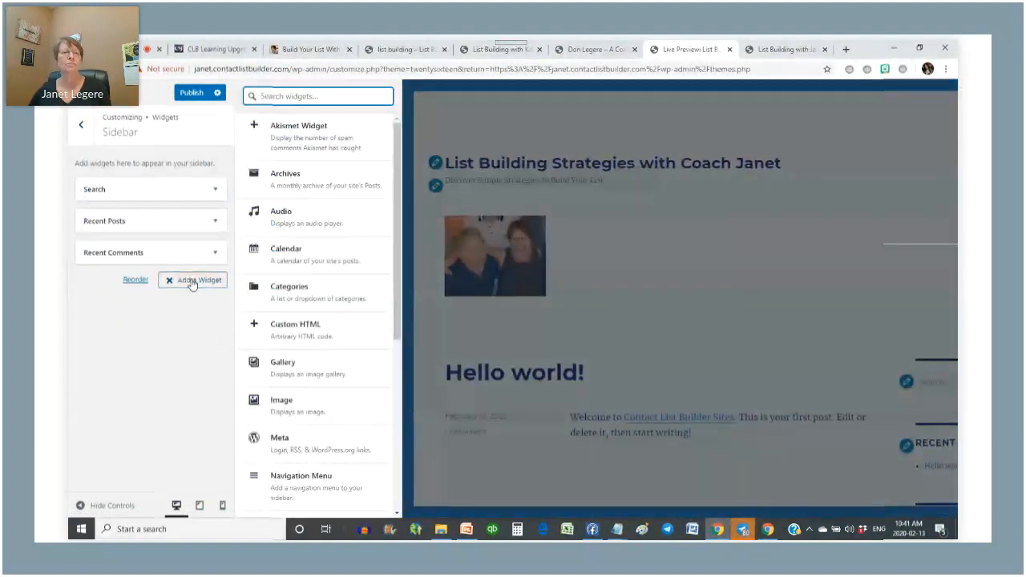
pyautogui.scroll(-1, 302, 303)
pyautogui.scroll(-2, 301, 303)
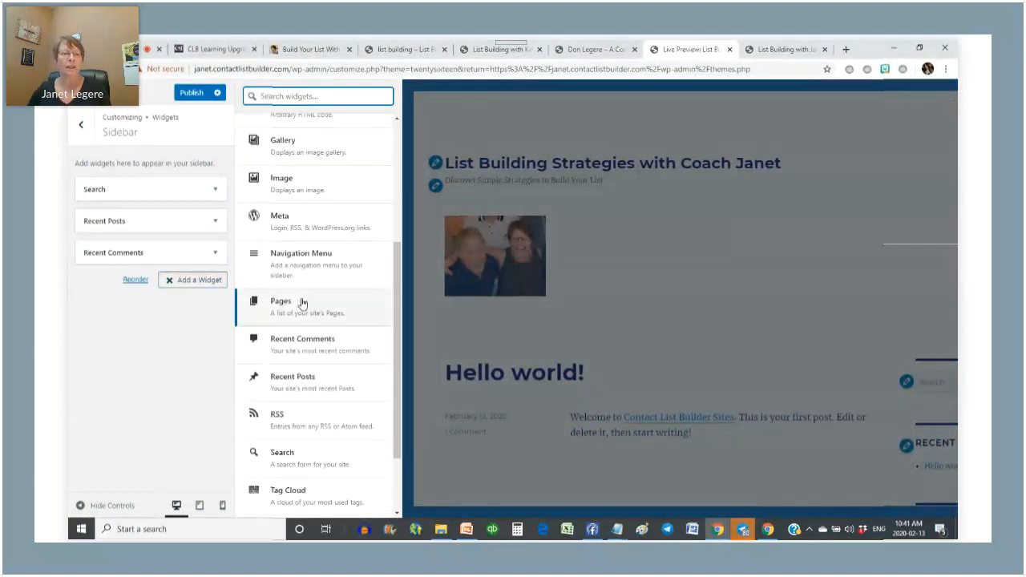
pyautogui.scroll(-1, 302, 303)
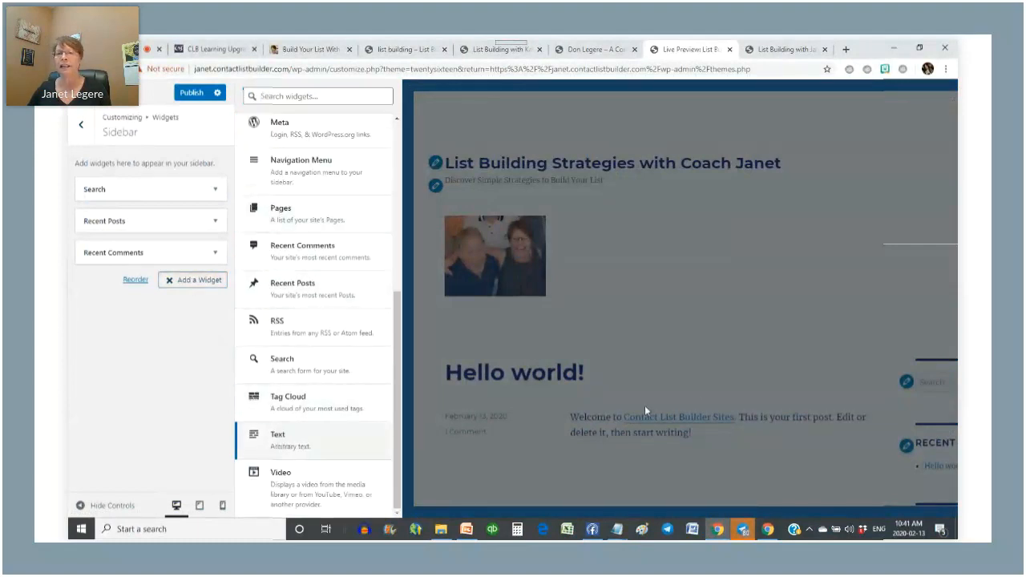
pyautogui.click(290, 442)
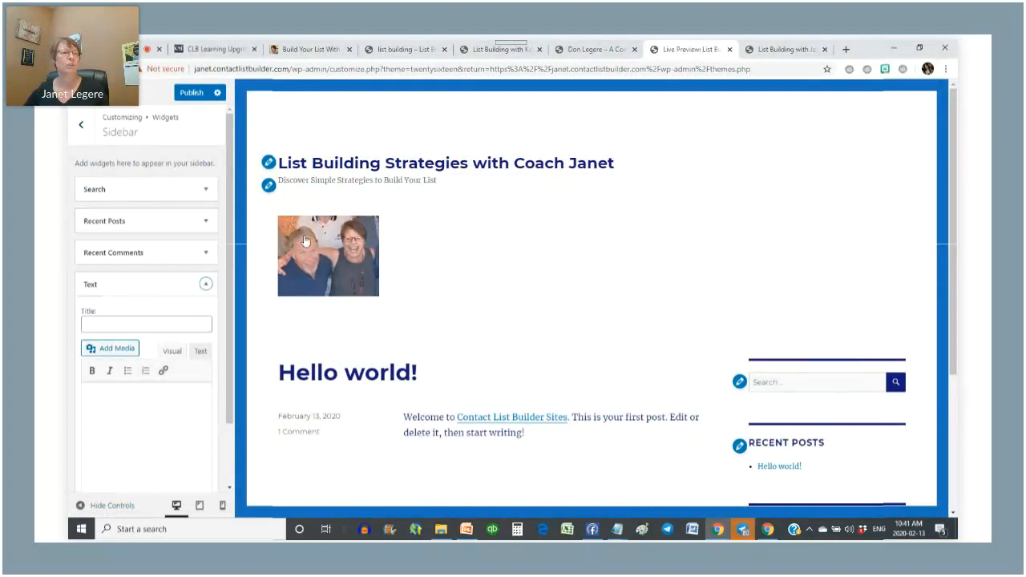
# - Drag the Text widget to the top of the sidebar and title it 'Subscribe to Learn about CLB'
pyautogui.moveTo(102, 291); pyautogui.dragTo(117, 178)
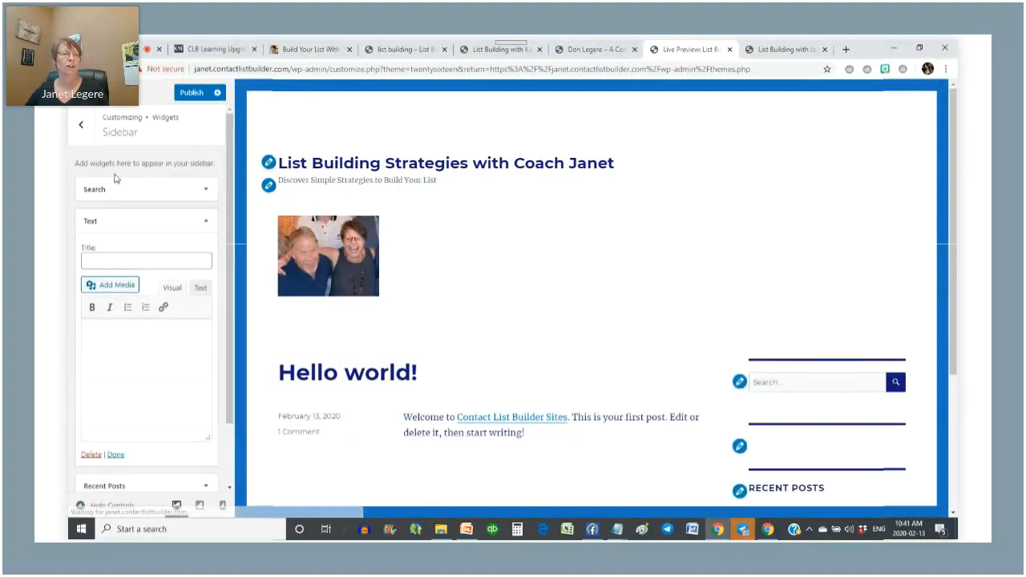
pyautogui.moveTo(135, 220); pyautogui.dragTo(137, 186)
pyautogui.click(106, 231)
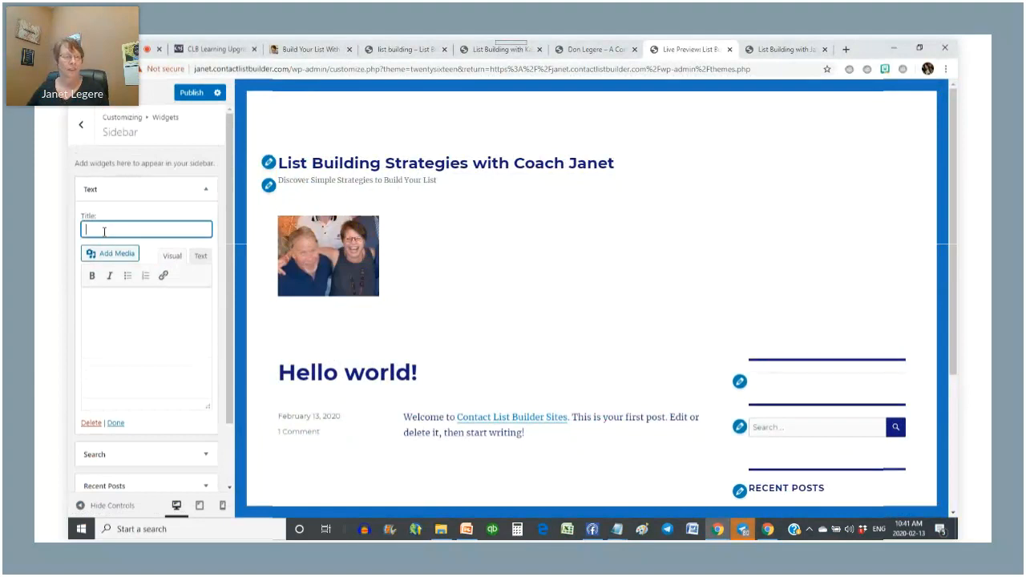
pyautogui.write('Subscribe')
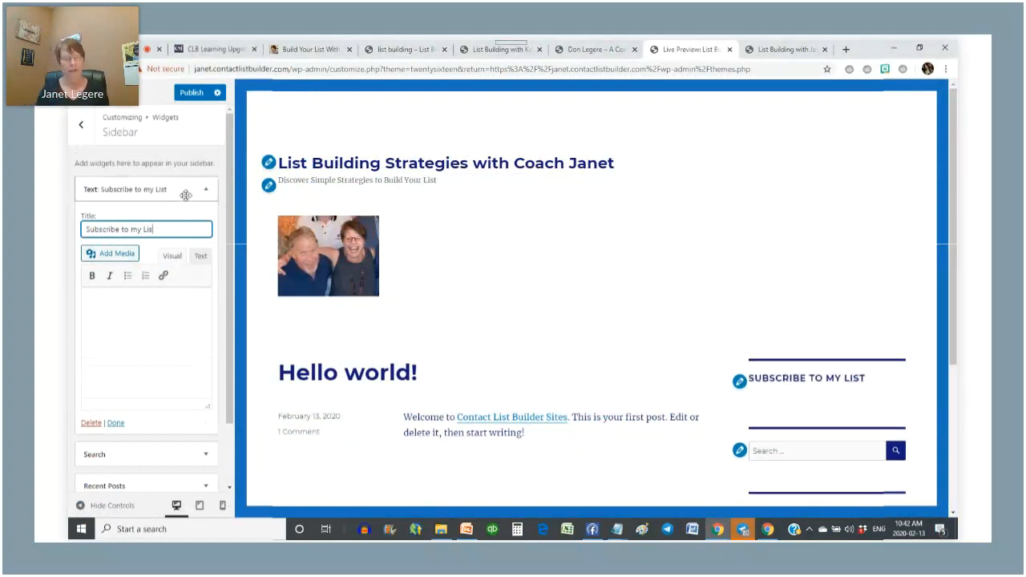
pyautogui.write('to Learn about CLB')
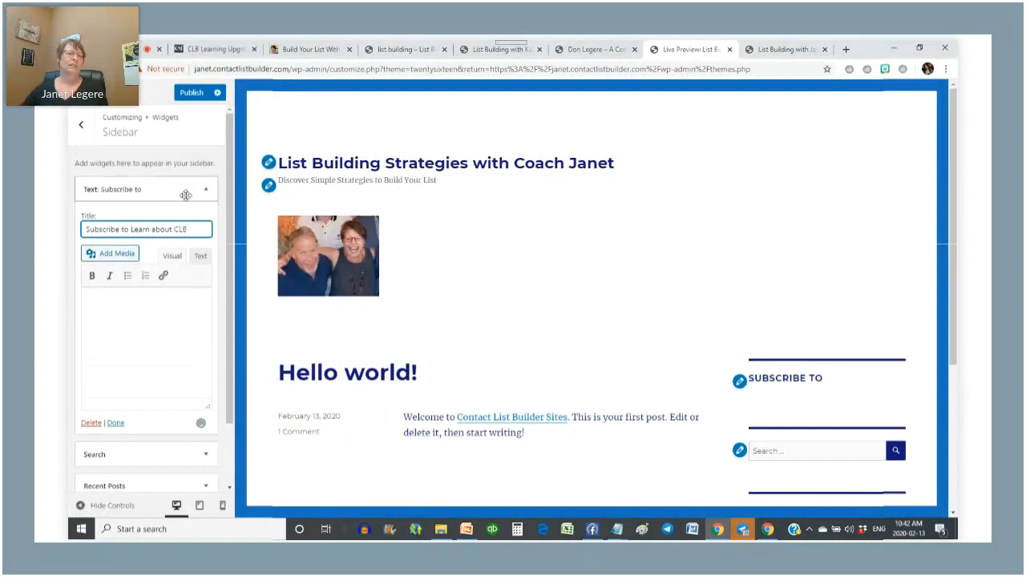
# - Enter 'Form coming soon' as the widget's body text
pyautogui.click(100, 308)
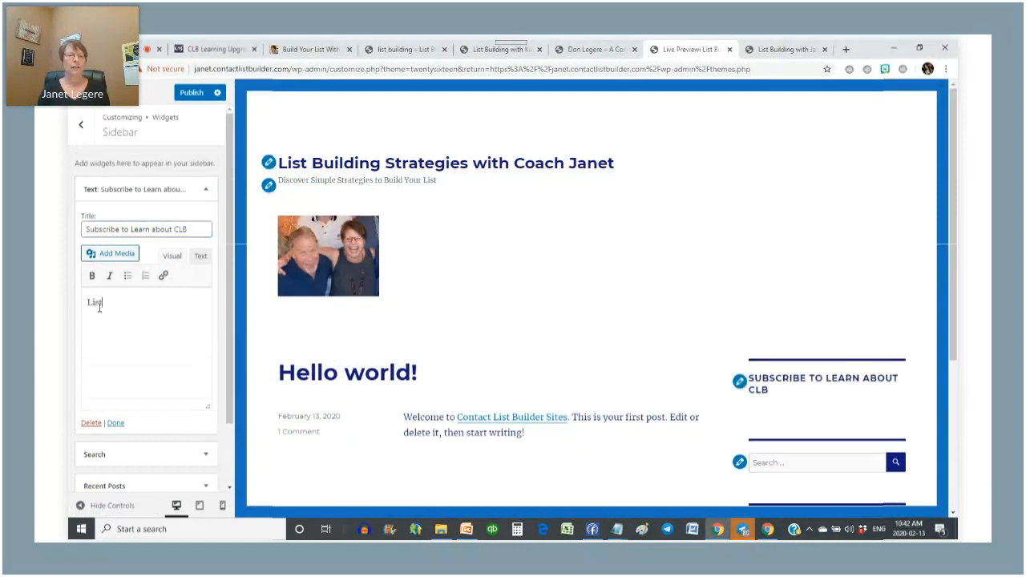
pyautogui.write('List')
pyautogui.write(' comiong so')
pyautogui.press('BackSpace')
pyautogui.press('BackSpace')
pyautogui.press('BackSpace')
pyautogui.press('BackSpace')
pyautogui.press('BackSpace')
pyautogui.press('BackSpace')
pyautogui.write('n')
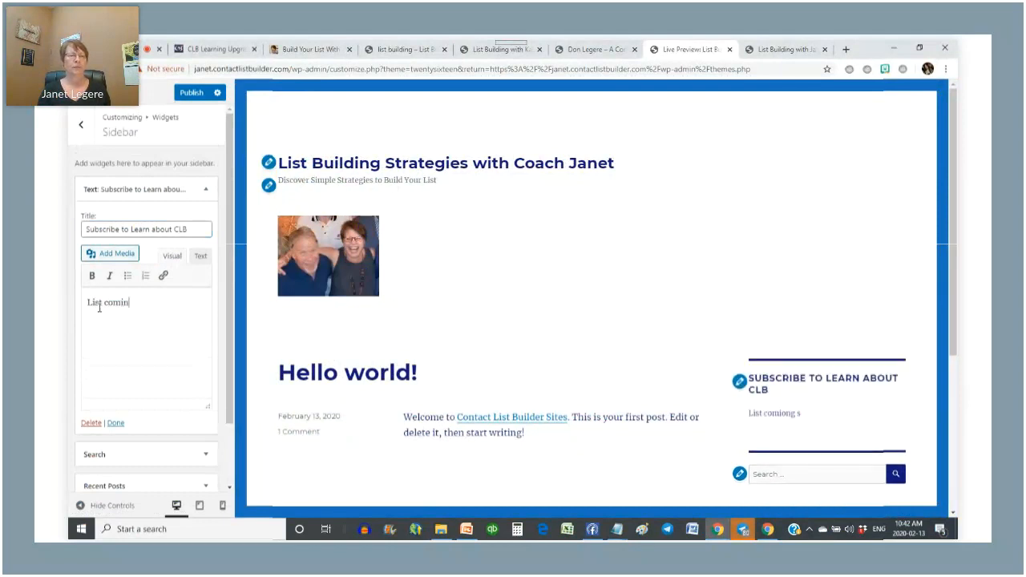
pyautogui.press('BackSpace')
pyautogui.press('BackSpace')
pyautogui.press('BackSpace')
pyautogui.press('BackSpace')
pyautogui.press('BackSpace')
pyautogui.press('BackSpace')
pyautogui.press('BackSpace')
pyautogui.write('Form coming soon')
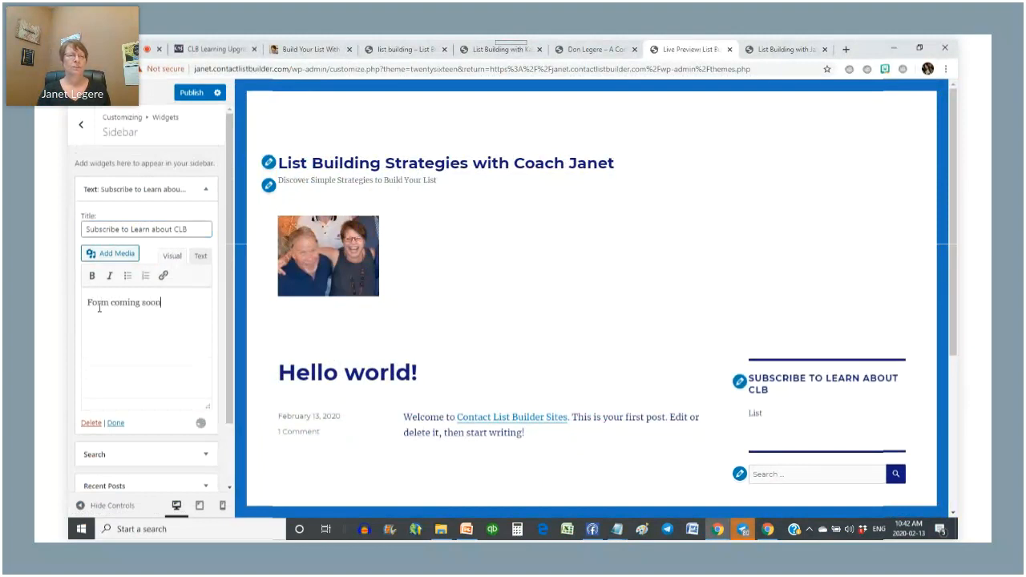
pyautogui.click(116, 422)
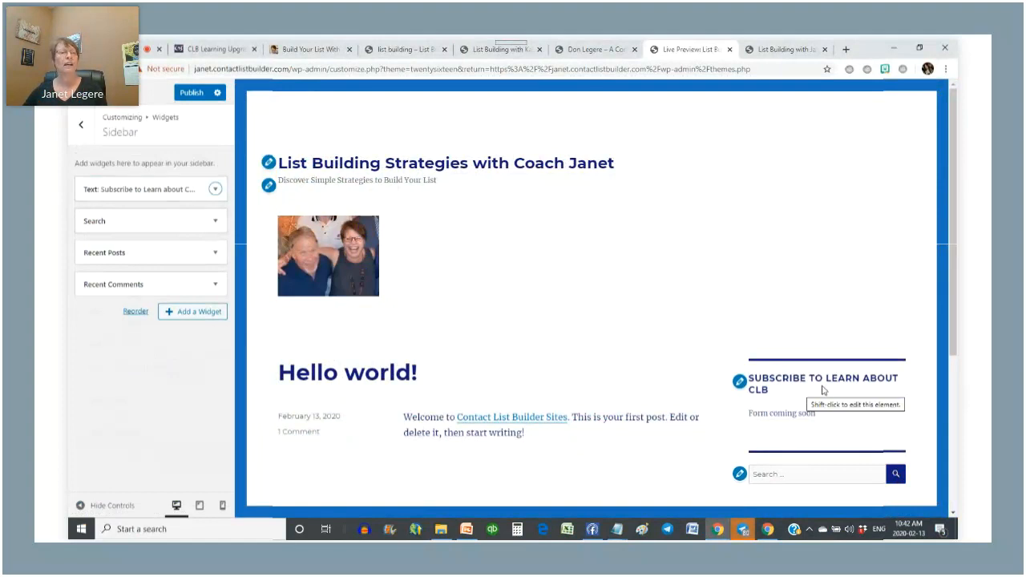
# - Cut 'Subscribe to ' from the Text widget title, leaving 'Learn about CLB', and publish the Customizer
pyautogui.scroll(-2, 785, 377)
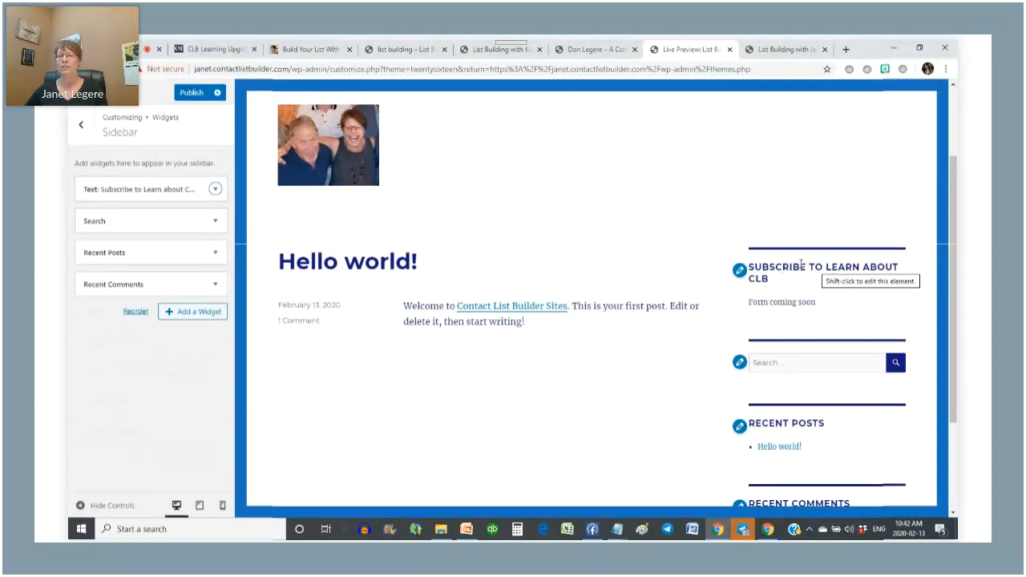
pyautogui.scroll(2, 832, 266)
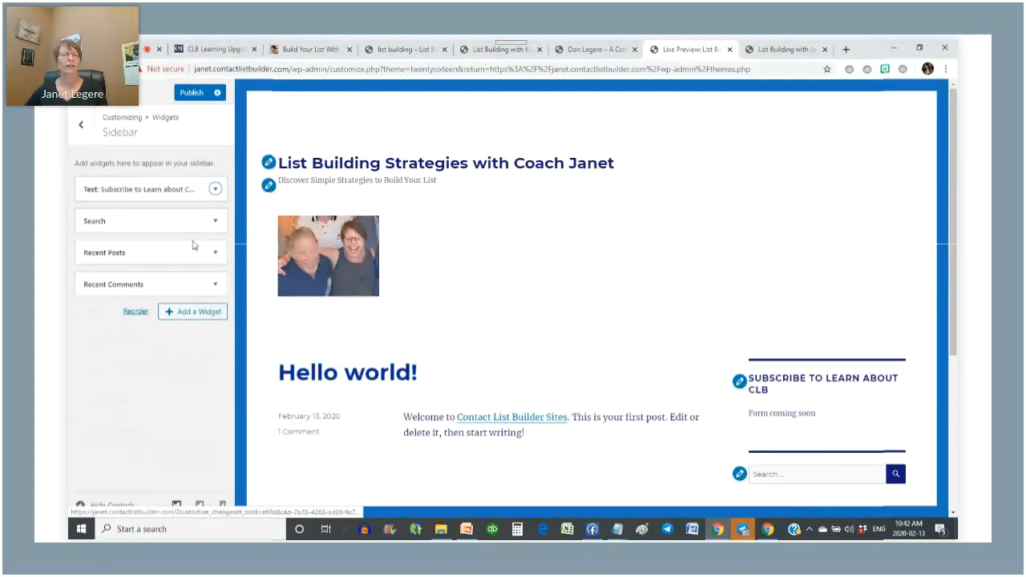
pyautogui.click(202, 188)
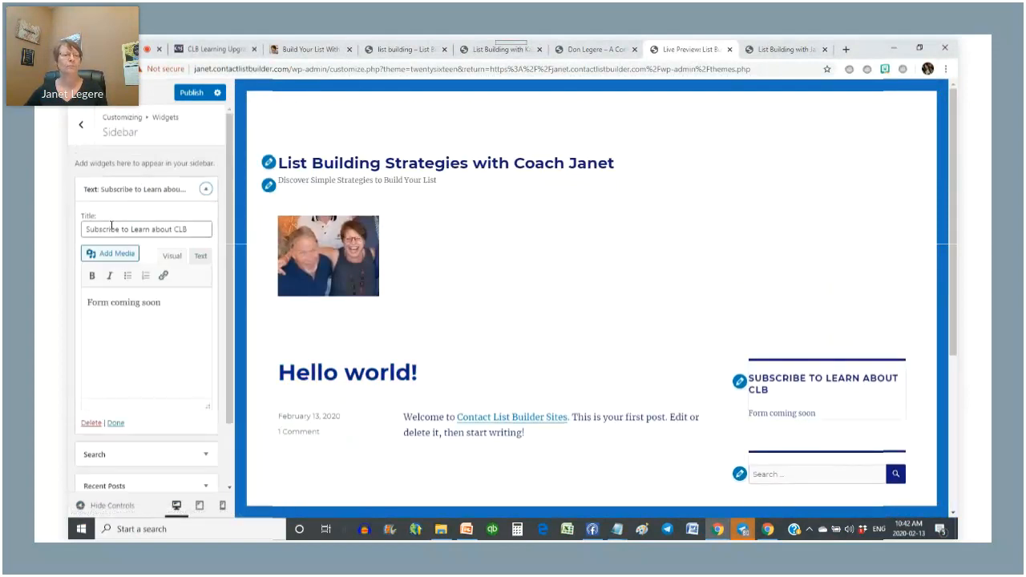
pyautogui.moveTo(132, 230); pyautogui.dragTo(71, 224)
pyautogui.press('BackSpace')
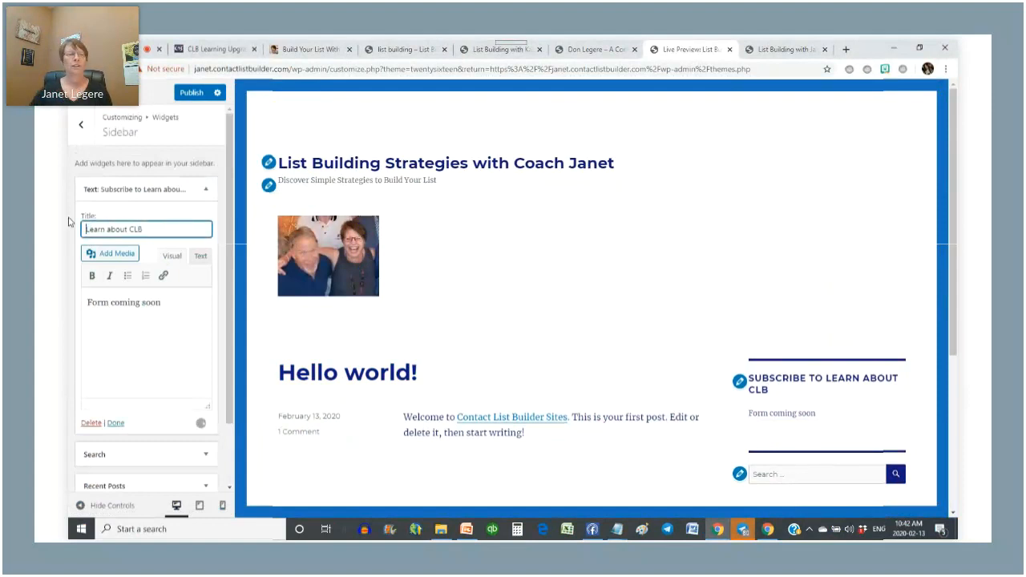
pyautogui.click(113, 422)
pyautogui.scroll(-2, 782, 368)
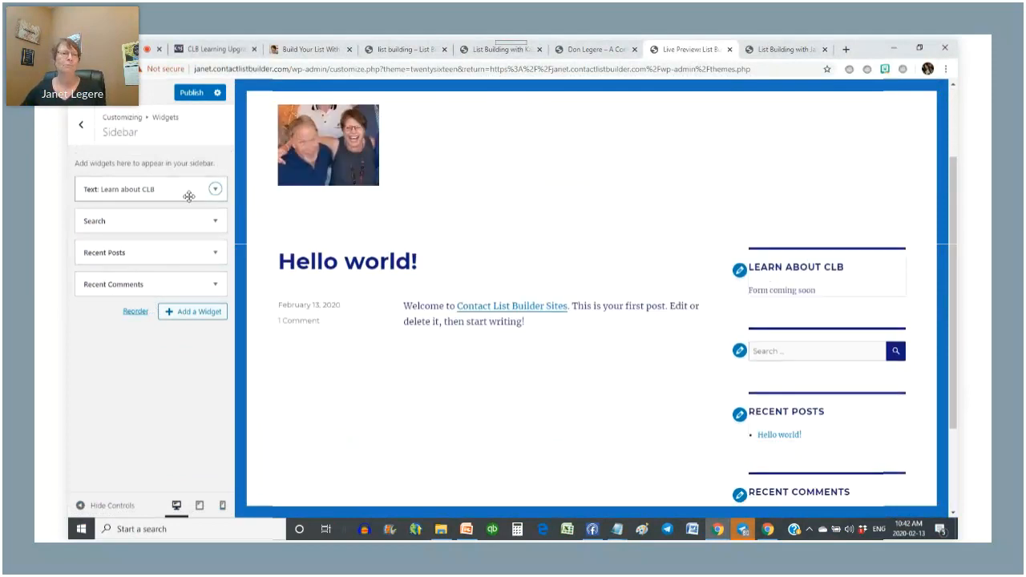
pyautogui.click(191, 93)
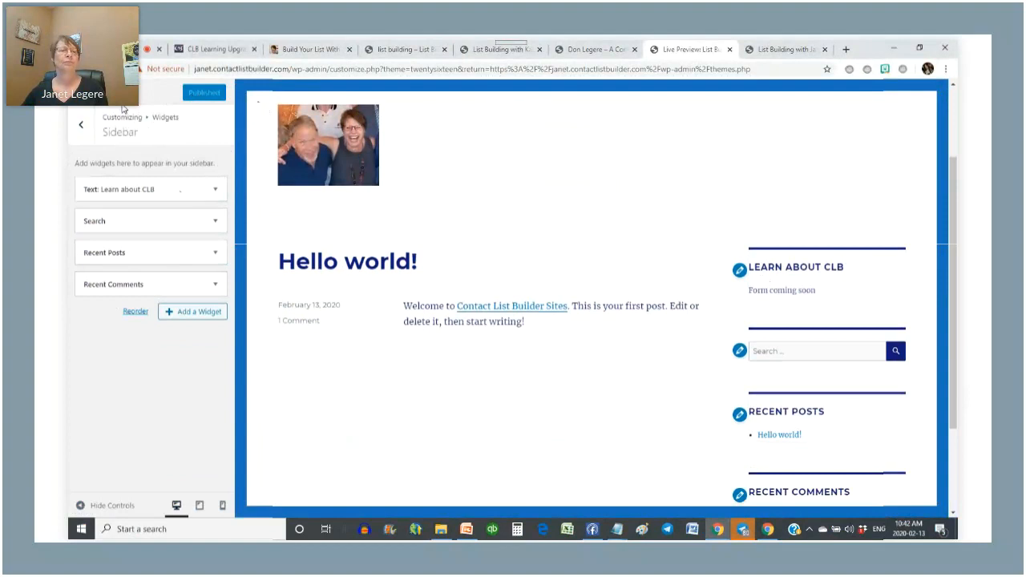
# - Exit the Customizer back to the Appearance > Themes page
pyautogui.click(86, 93)
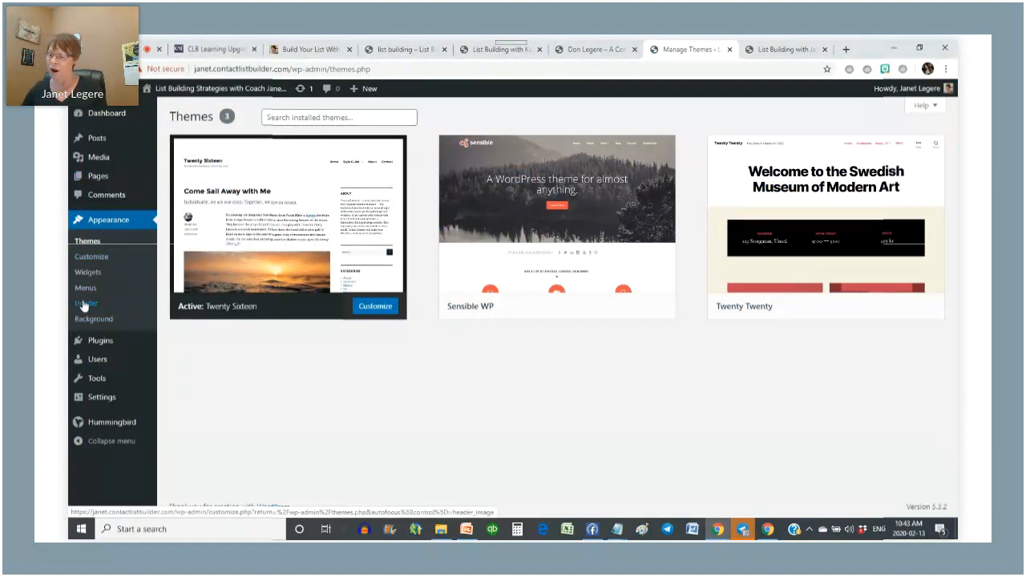
pyautogui.moveTo(108, 182)
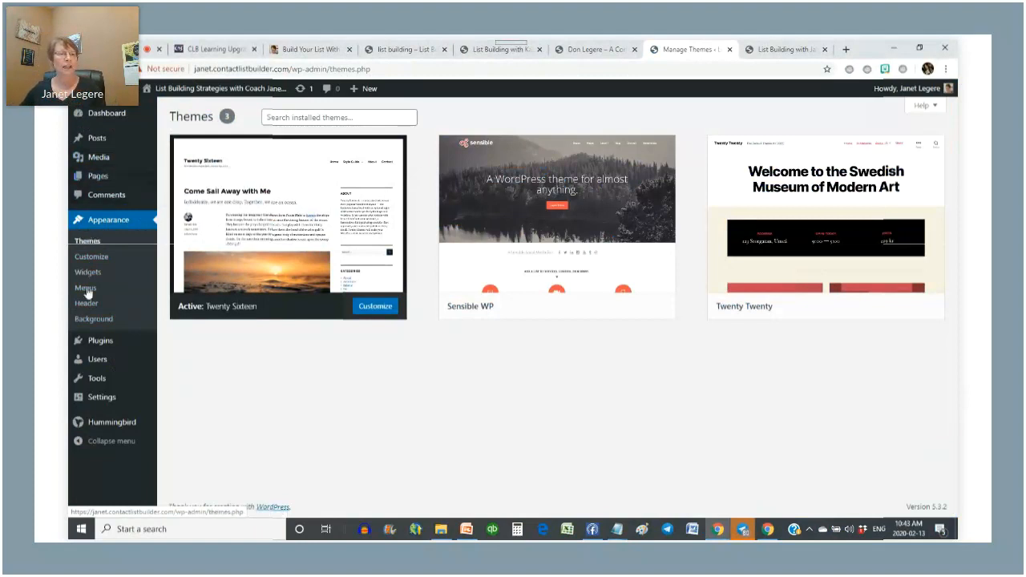
# - In Settings > General, select the tagline 'Discover Simple Strategies to Build Your List' and review the page
pyautogui.click(96, 401)
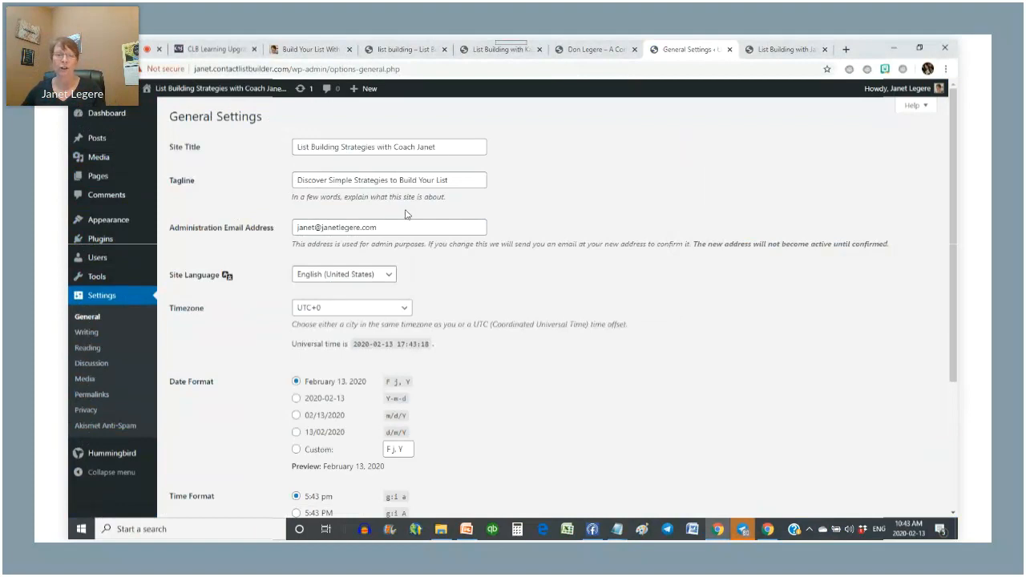
pyautogui.click(461, 175)
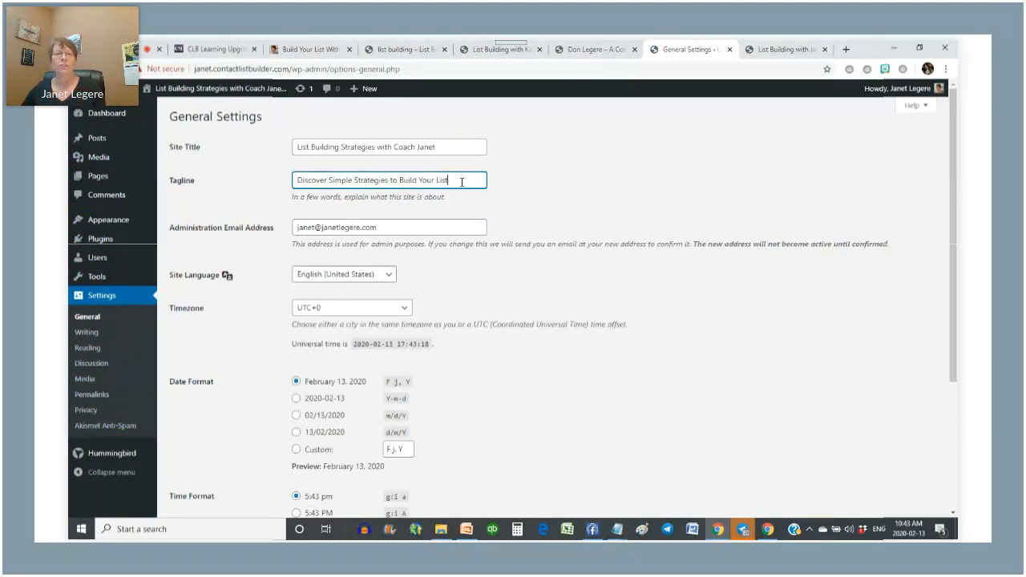
pyautogui.hotkey('ctrl', 'a')
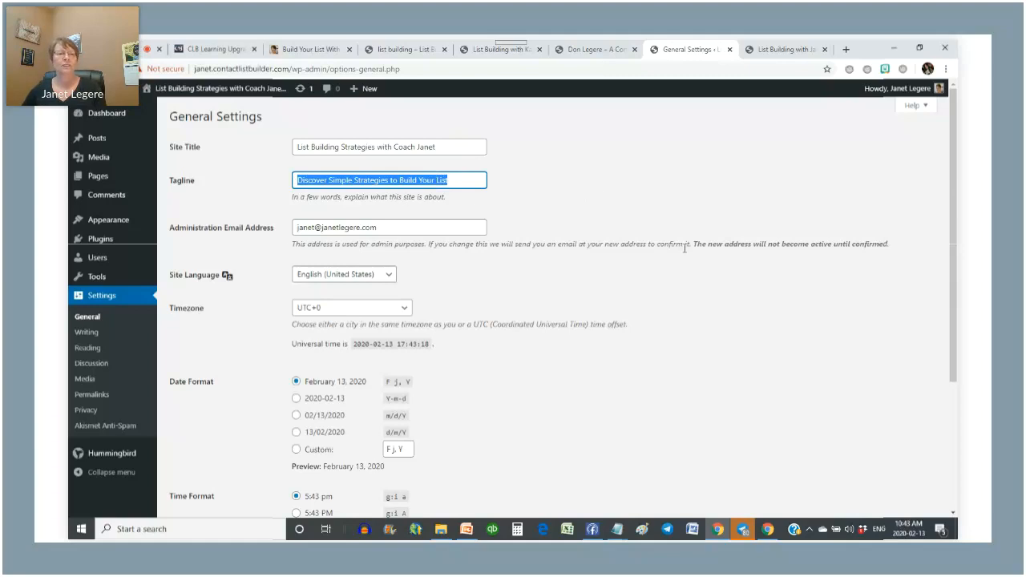
pyautogui.scroll(-5, 684, 250)
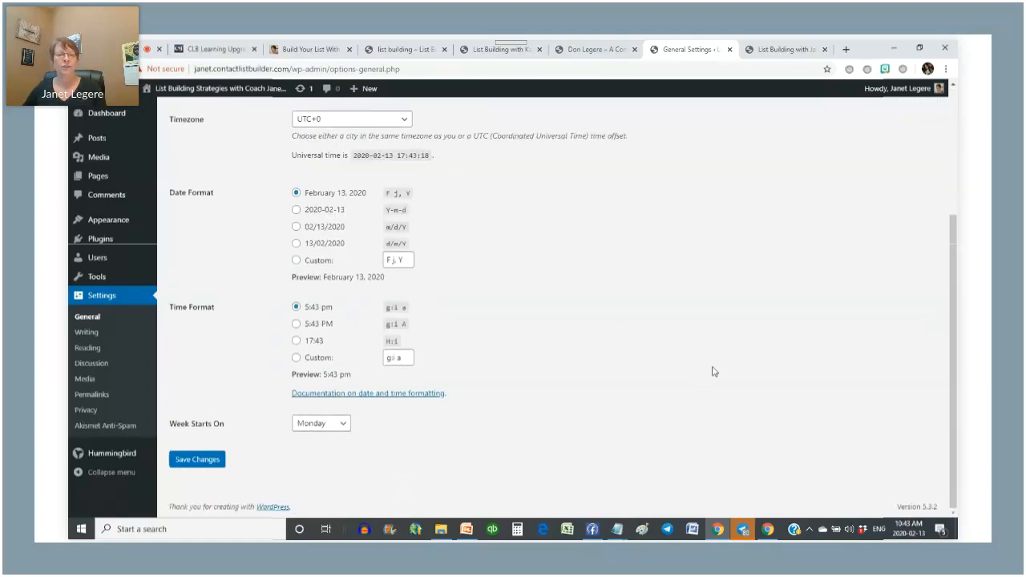
# - Review the Default Post Category in Writing settings, then go to Reading settings
pyautogui.click(86, 331)
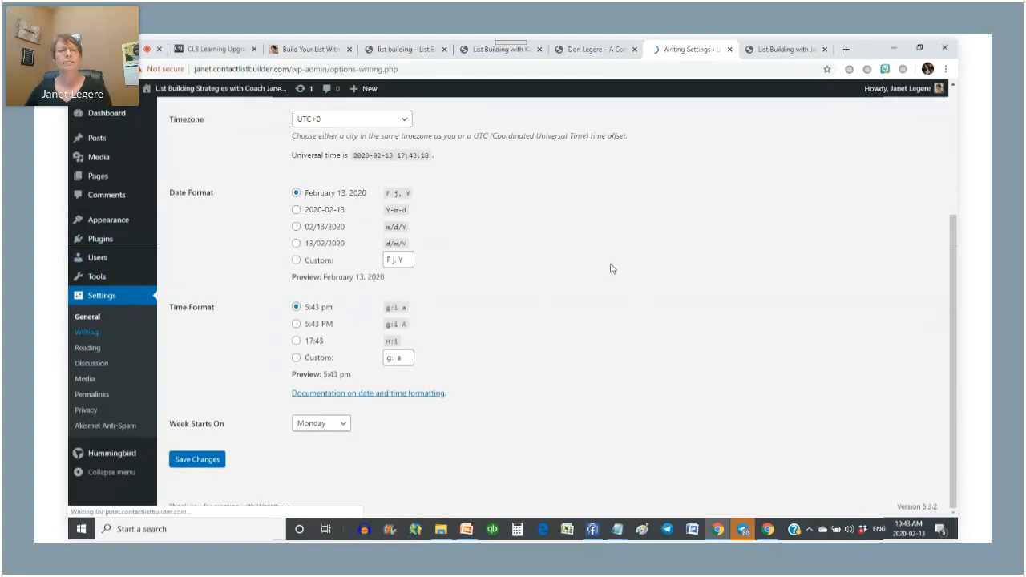
pyautogui.click(322, 148)
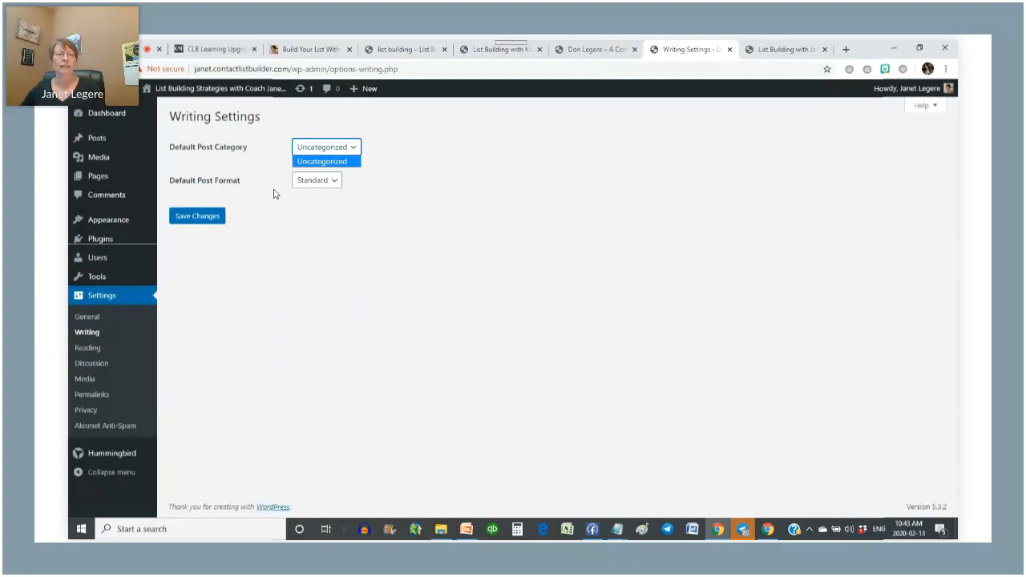
pyautogui.click(344, 283)
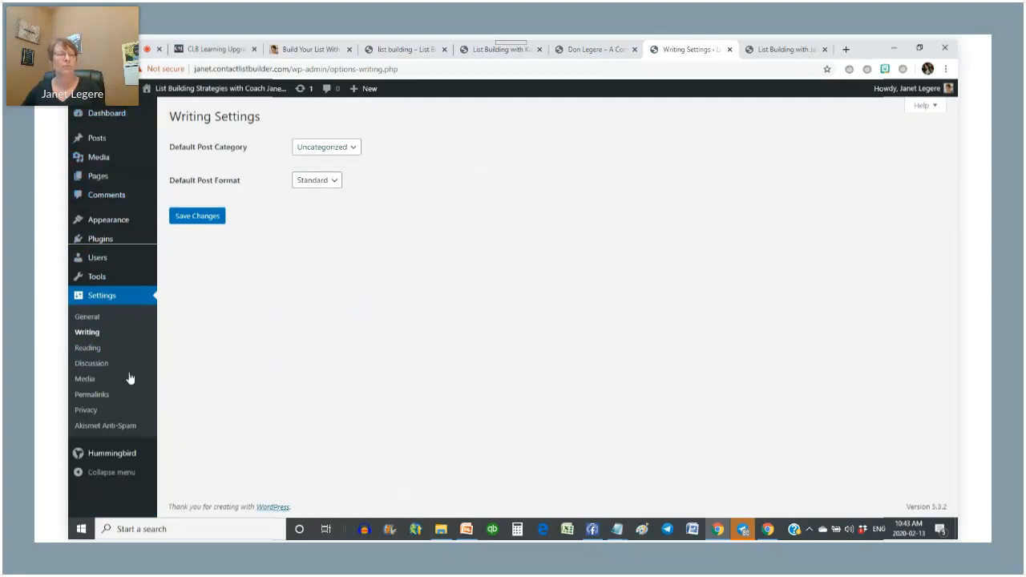
pyautogui.click(82, 347)
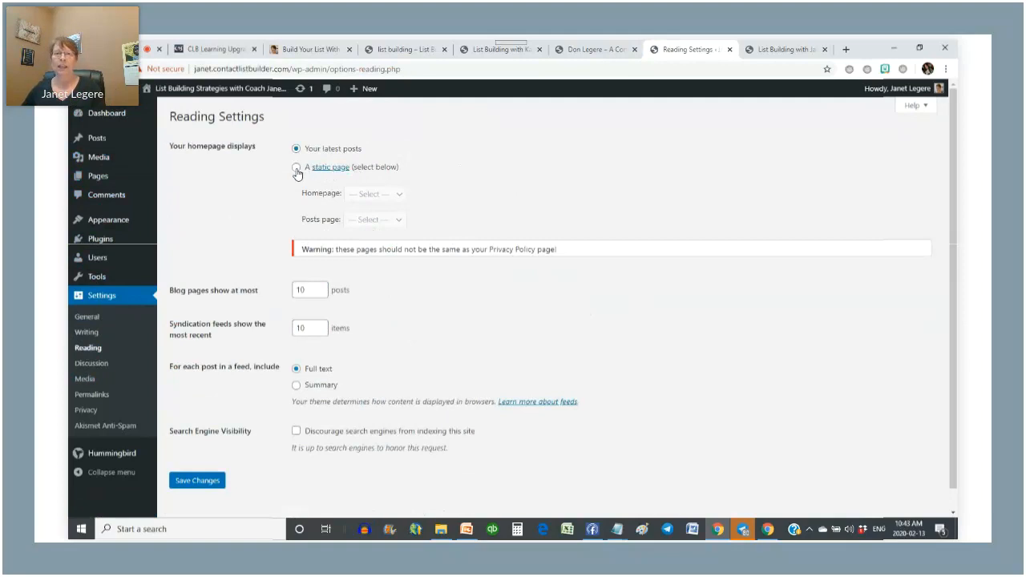
# - Switch to the example Build Your List blog and open its Posts page
pyautogui.click(295, 47)
pyautogui.scroll(-2, 406, 230)
pyautogui.scroll(2, 406, 229)
pyautogui.click(798, 155)
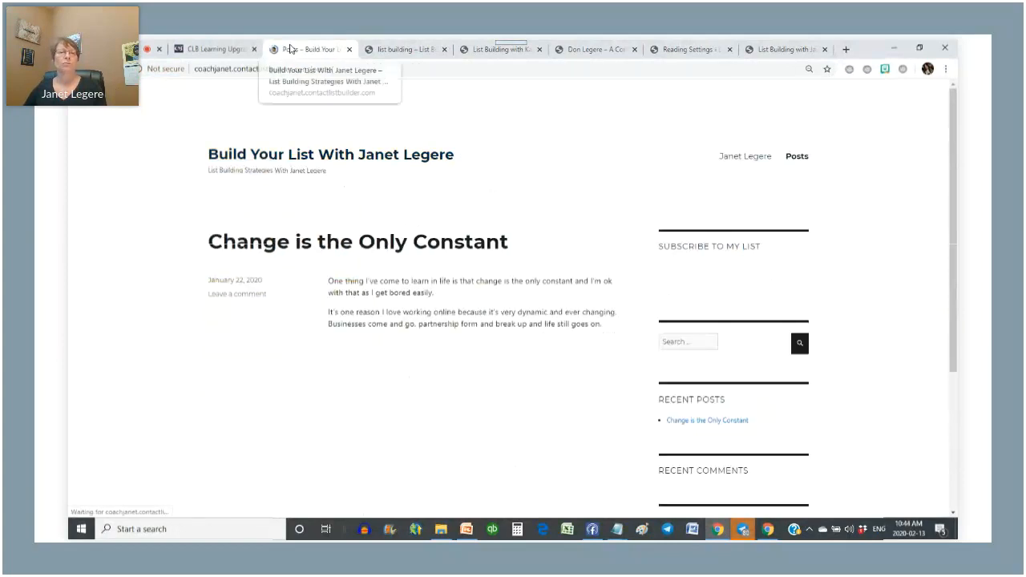
# - Switch to the other example list-building blog and view its Sample Page
pyautogui.scroll(-2, 387, 361)
pyautogui.scroll(2, 387, 362)
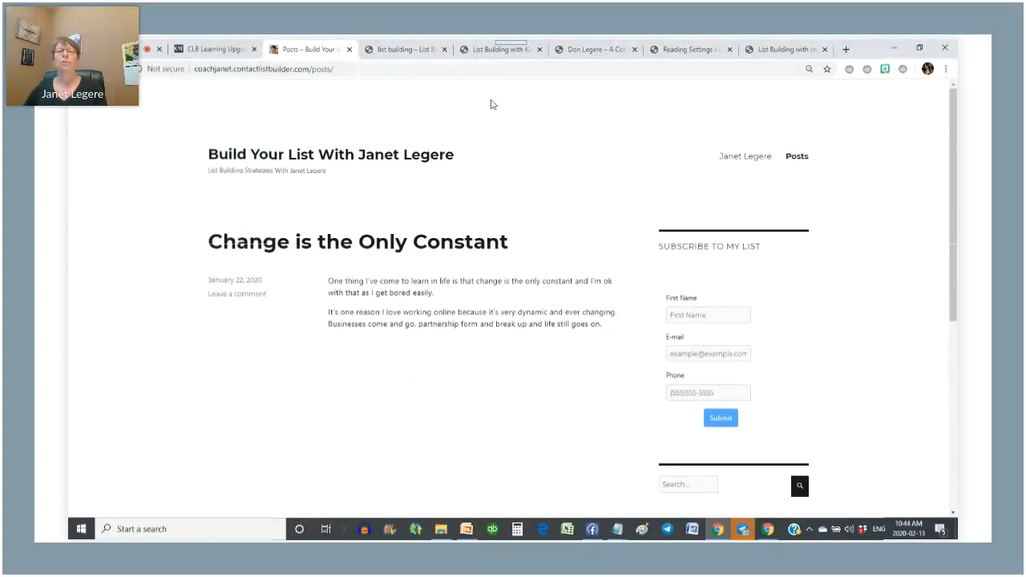
pyautogui.click(410, 51)
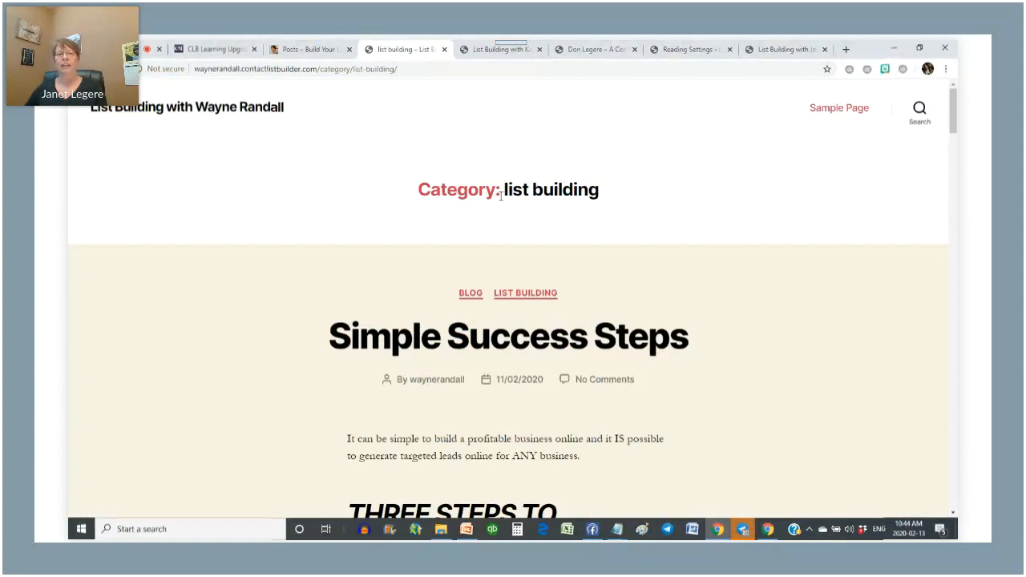
pyautogui.scroll(-2, 579, 230)
pyautogui.scroll(2, 579, 230)
pyautogui.click(842, 112)
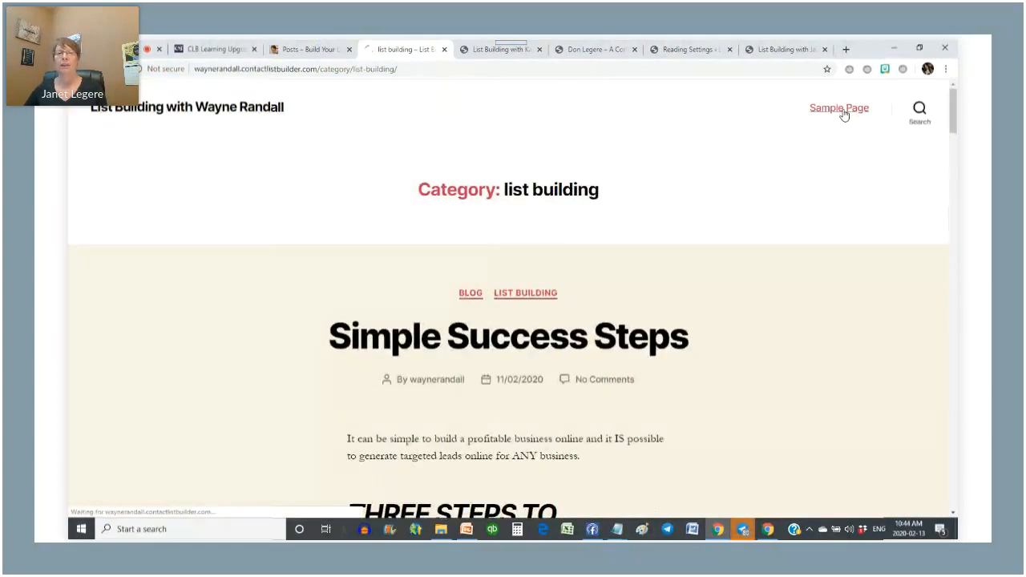
# - Compare the example tabs, then return to the list-building blog's home page with 'Simple Success Steps'
pyautogui.scroll(-4, 418, 206)
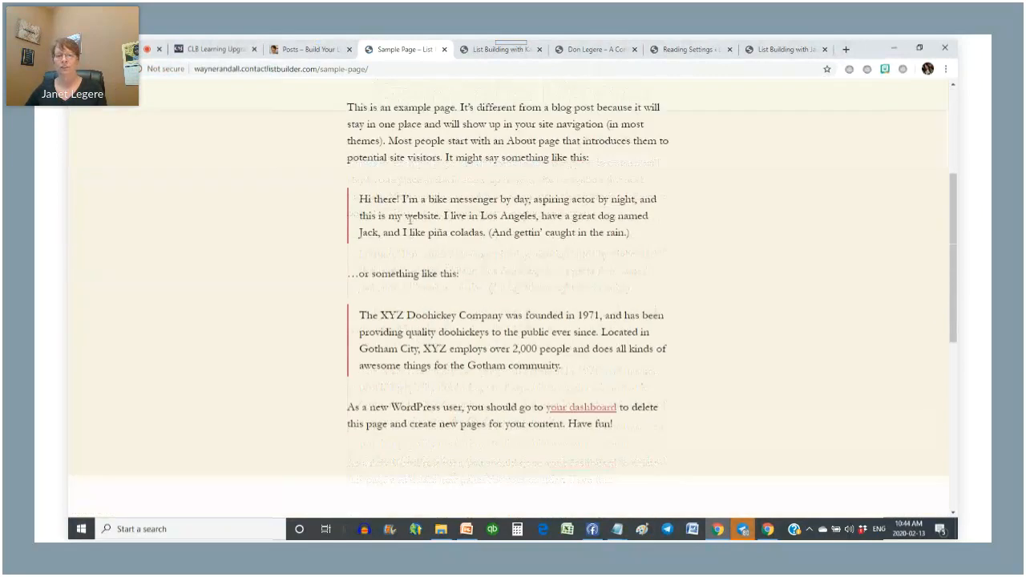
pyautogui.scroll(4, 418, 206)
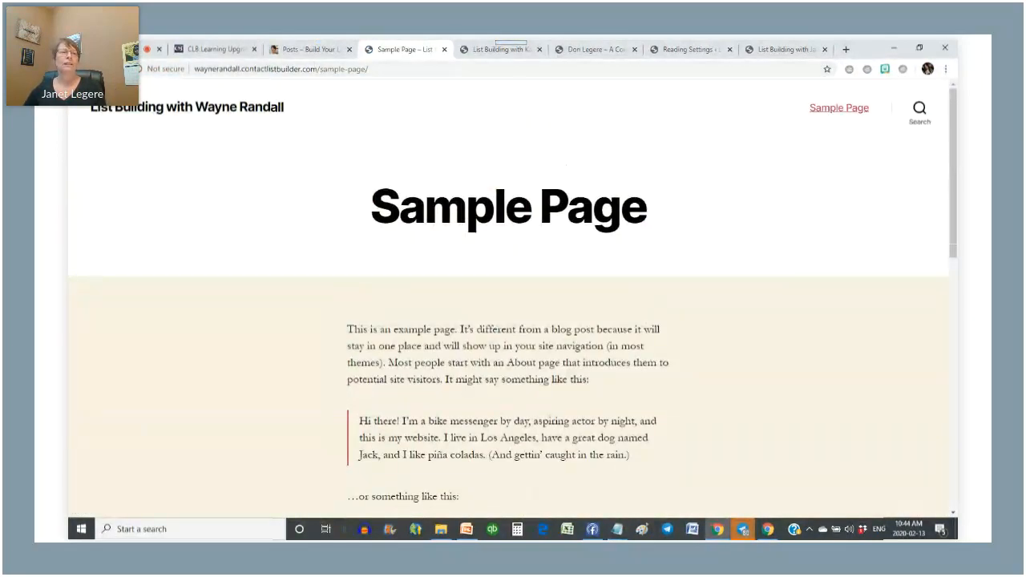
pyautogui.click(169, 46)
pyautogui.click(311, 51)
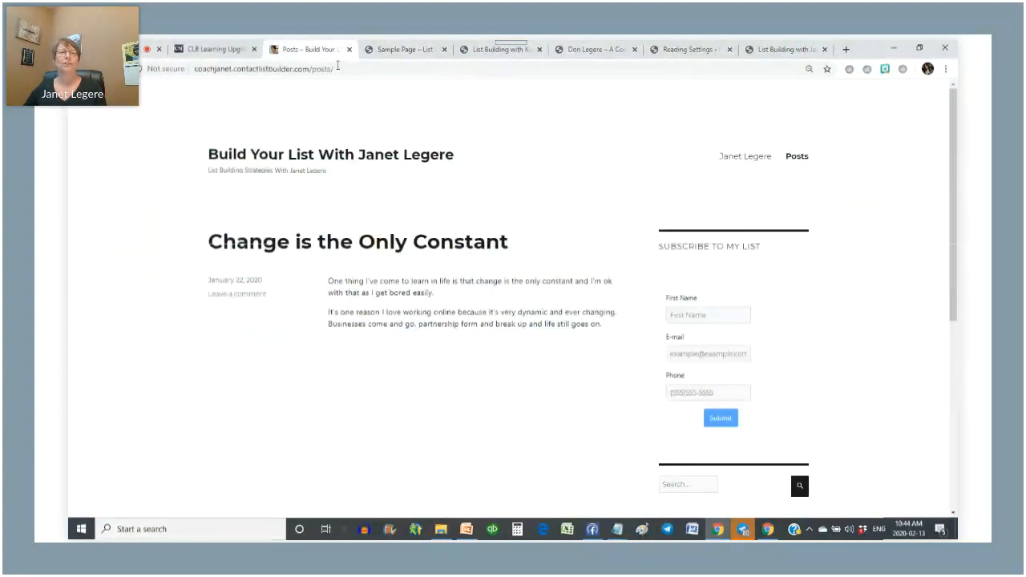
pyautogui.click(422, 49)
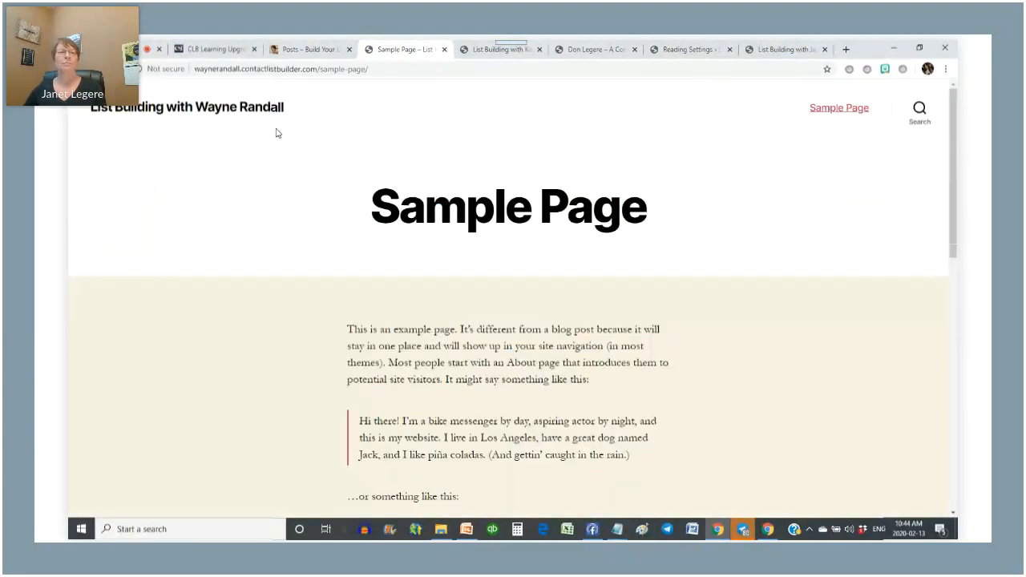
pyautogui.click(228, 110)
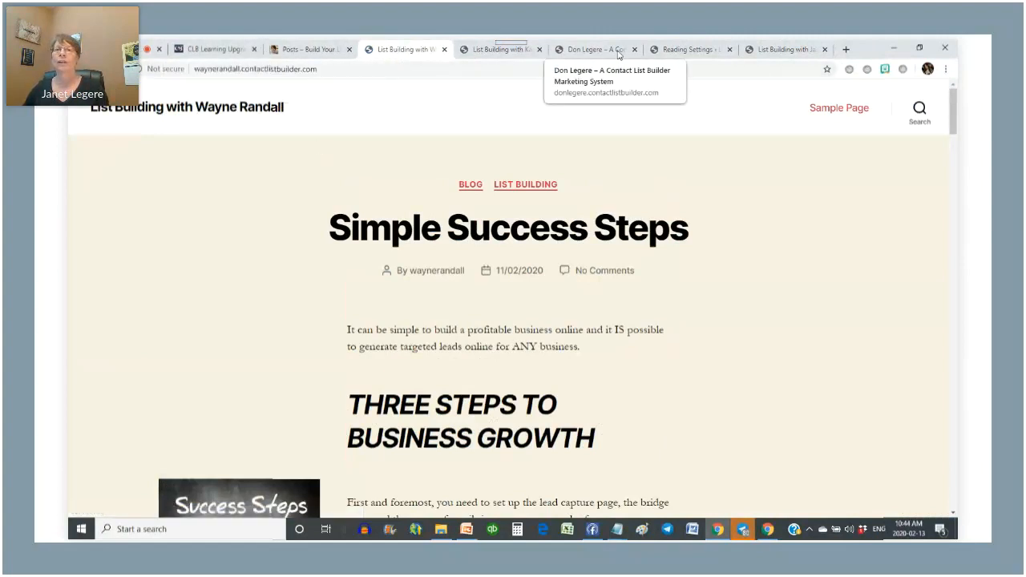
# - Go from Reading settings to Settings > Discussion and scroll through the comment options
pyautogui.click(689, 49)
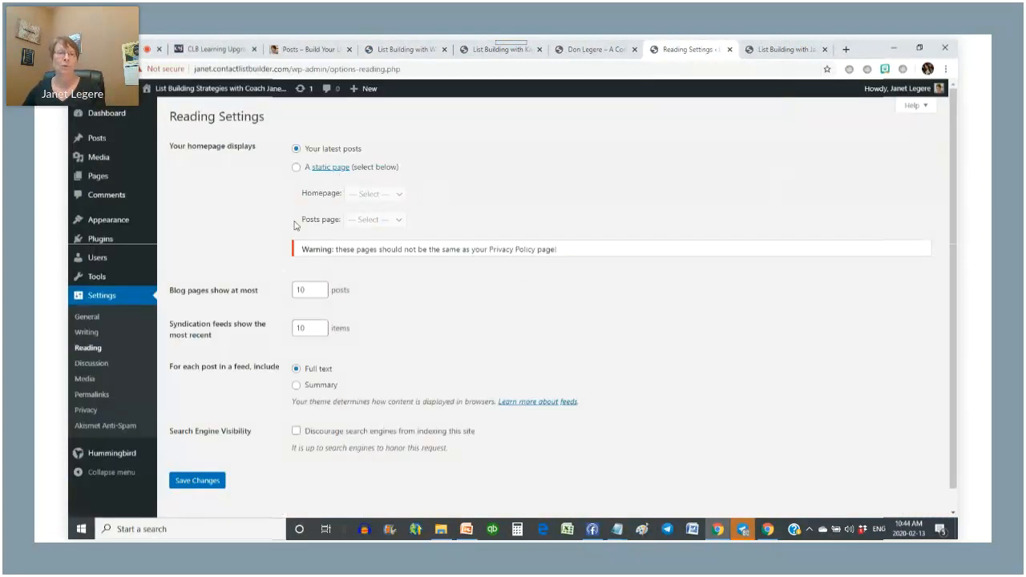
pyautogui.click(93, 366)
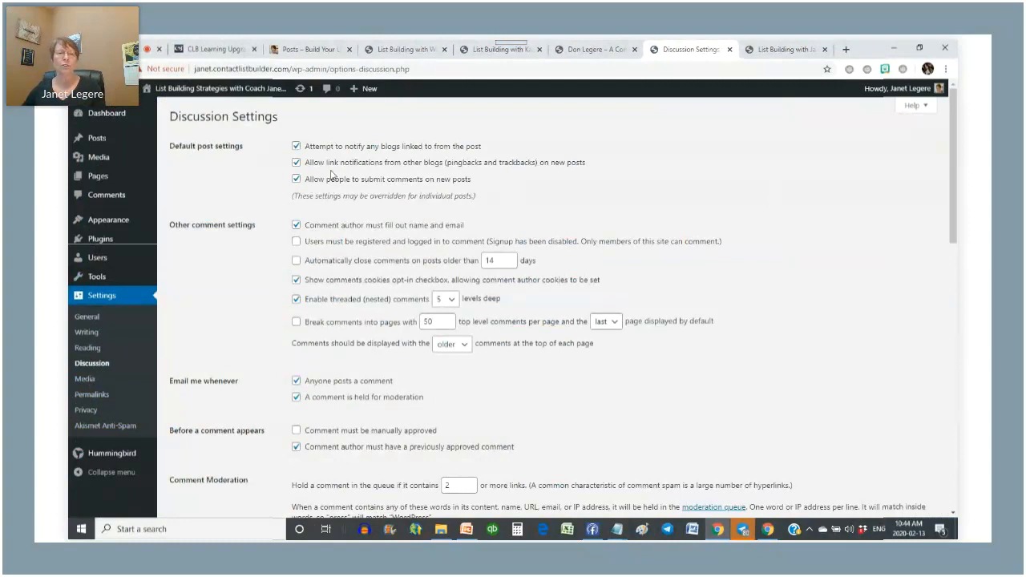
pyautogui.scroll(-1, 369, 189)
pyautogui.scroll(-1, 367, 190)
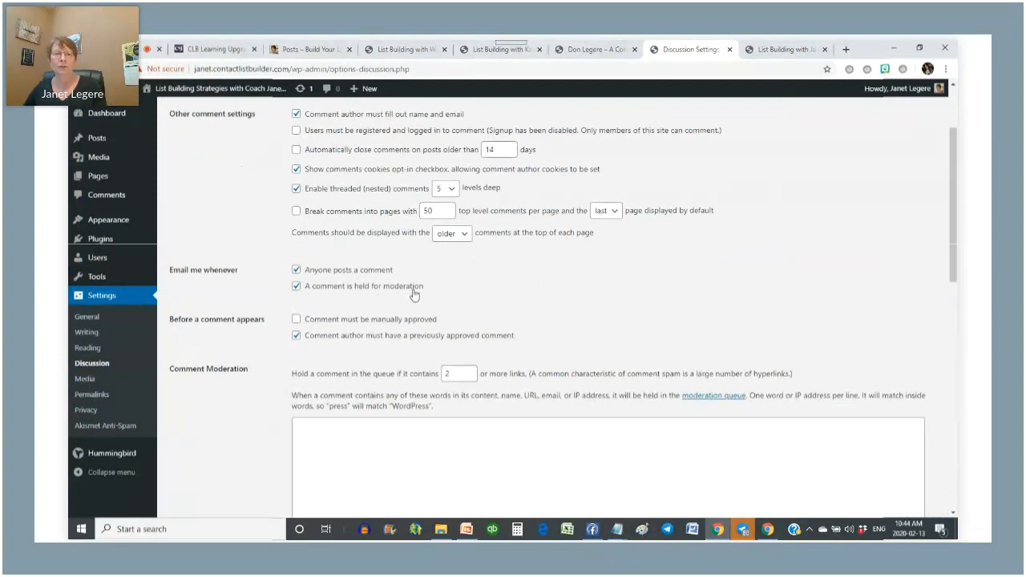
# - Choose the Post name permalink structure (/sample-post/) and save it
pyautogui.click(92, 396)
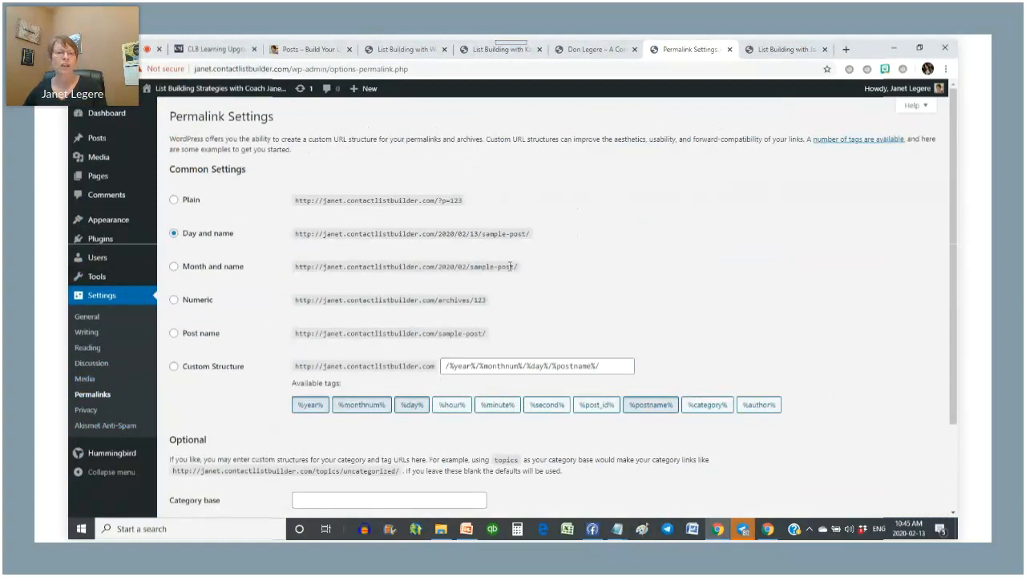
pyautogui.moveTo(495, 333); pyautogui.dragTo(286, 351)
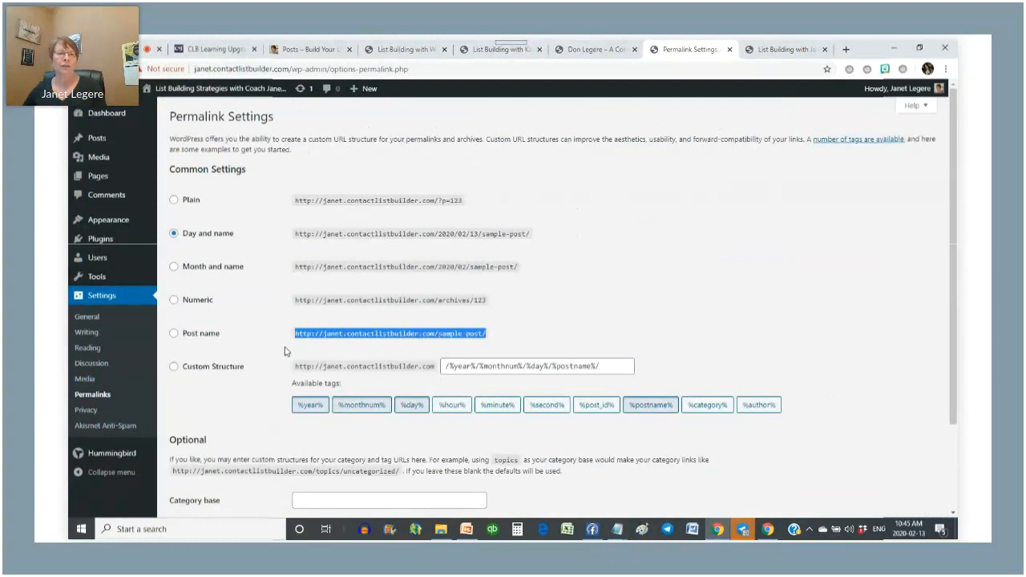
pyautogui.click(175, 334)
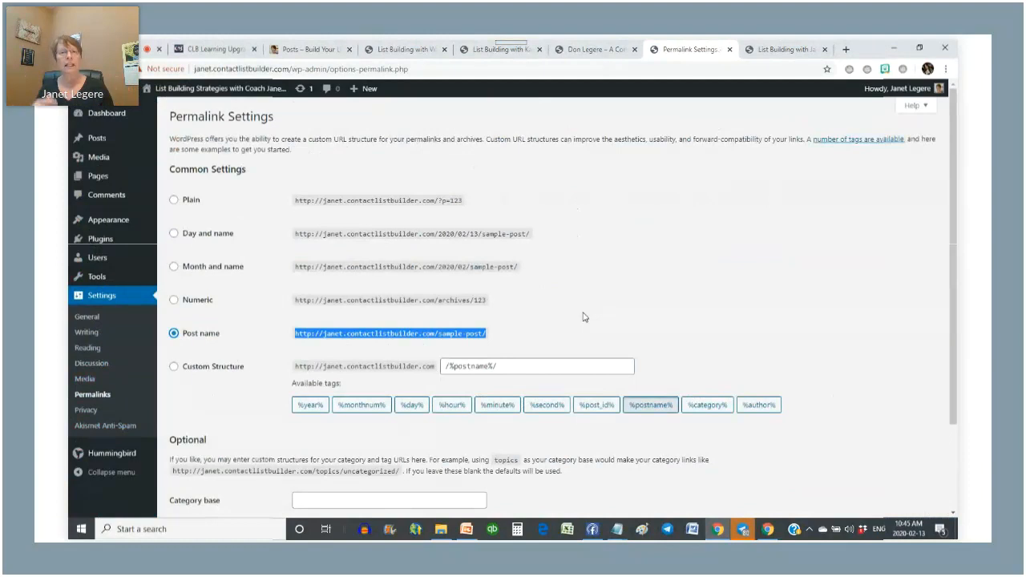
pyautogui.scroll(-2, 700, 303)
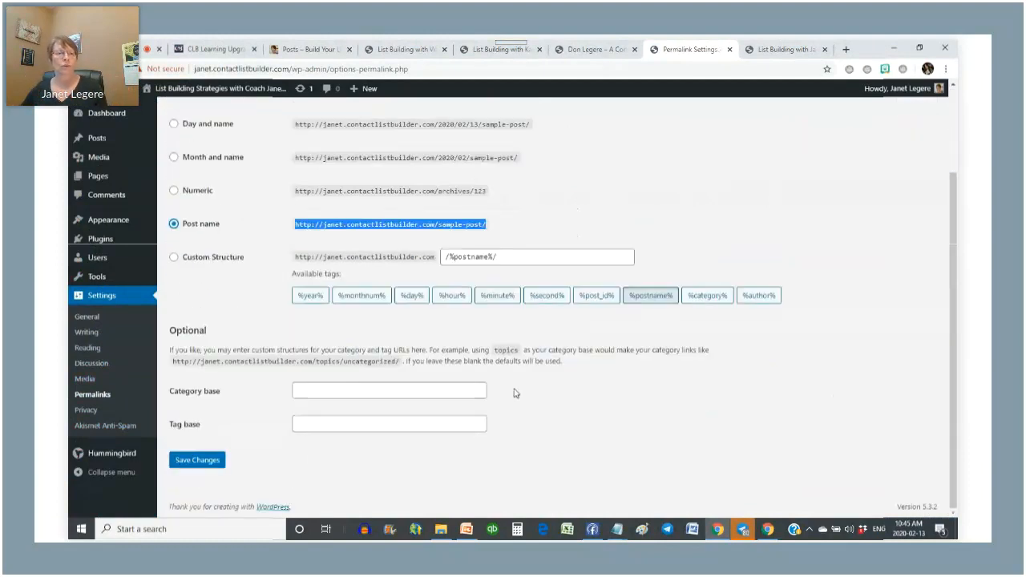
pyautogui.click(203, 467)
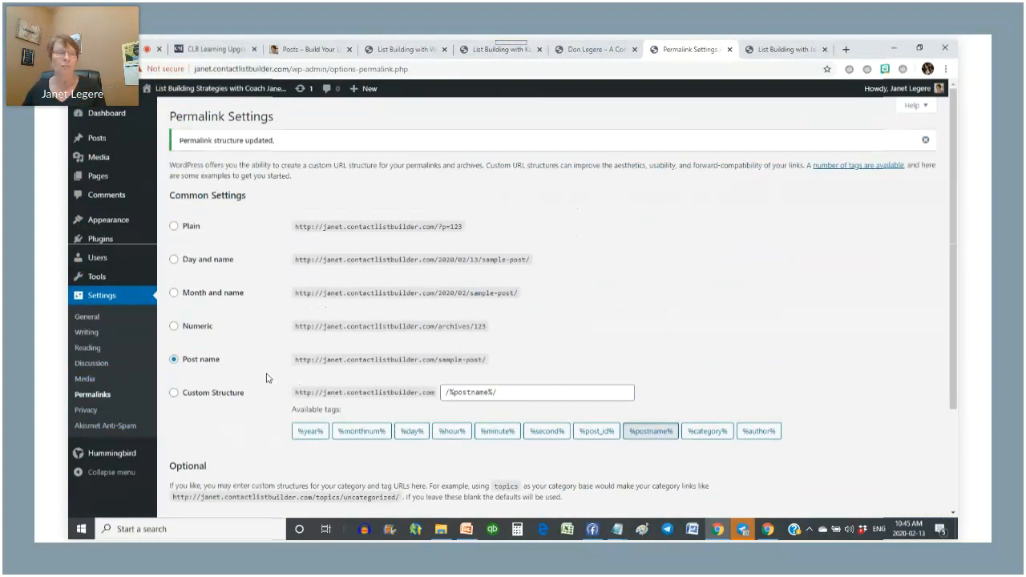
# - Trash the Sample Page from the All Pages list, then begin a new page
pyautogui.click(99, 185)
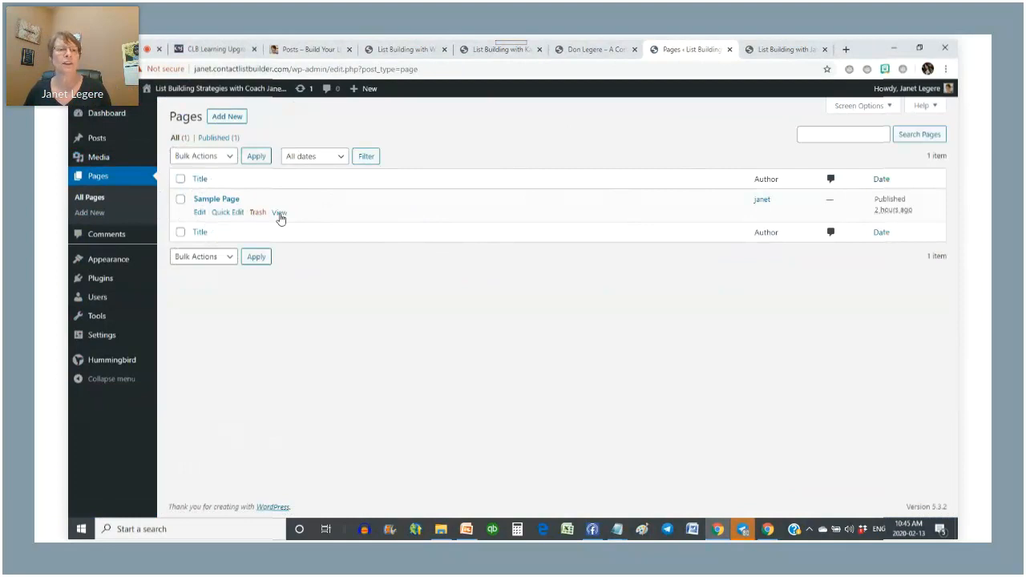
pyautogui.click(256, 214)
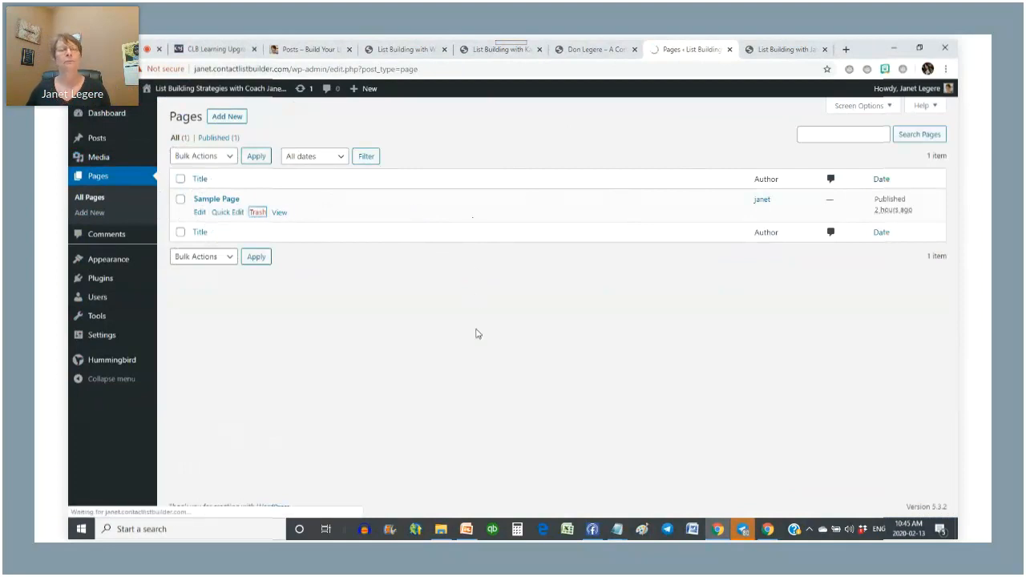
pyautogui.click(223, 118)
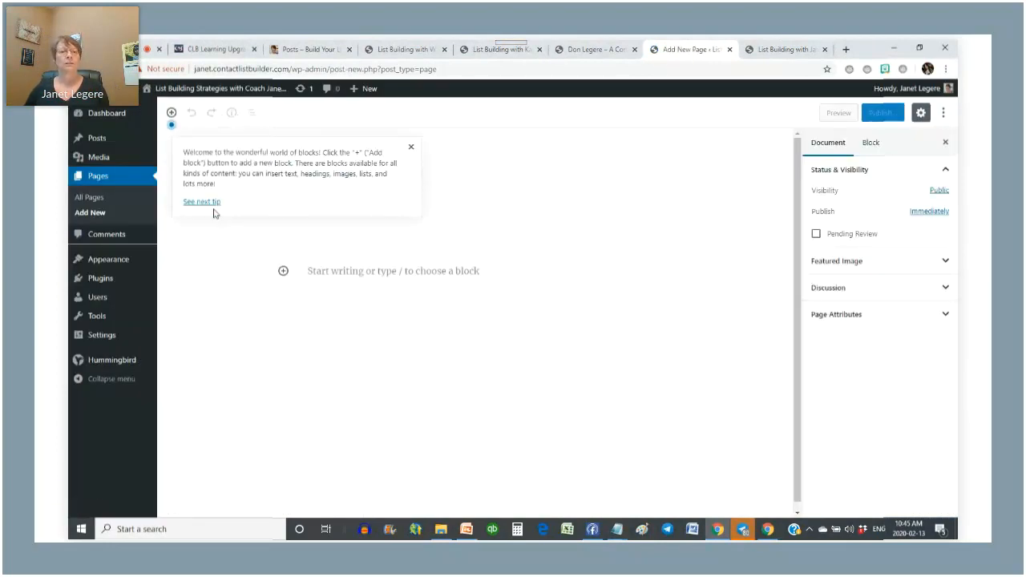
# - Title the page 'Welcome' and write 'Welcome to my new blog. My name is' plus the author's name
pyautogui.moveTo(335, 279)
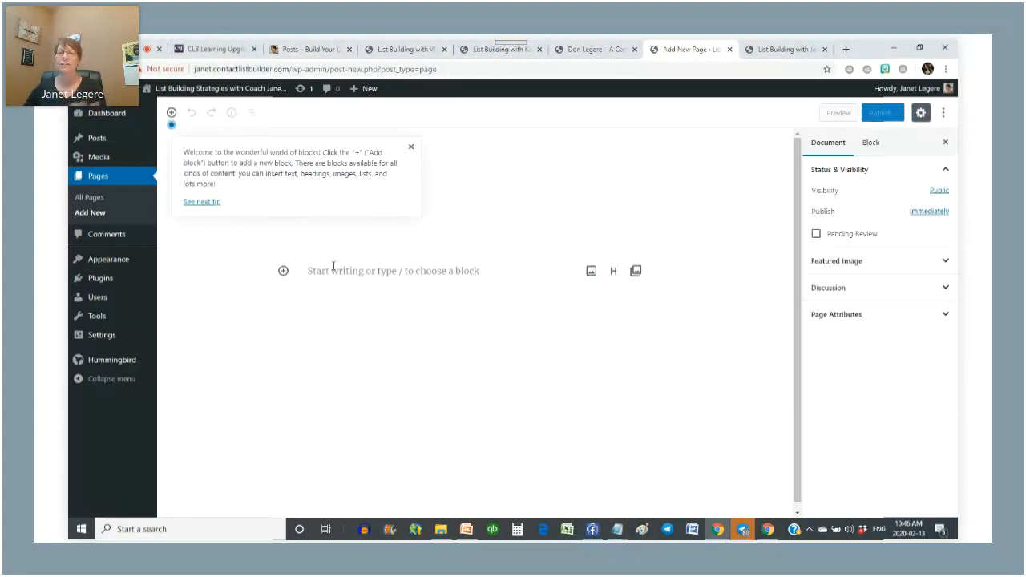
pyautogui.click(350, 267)
pyautogui.click(326, 199)
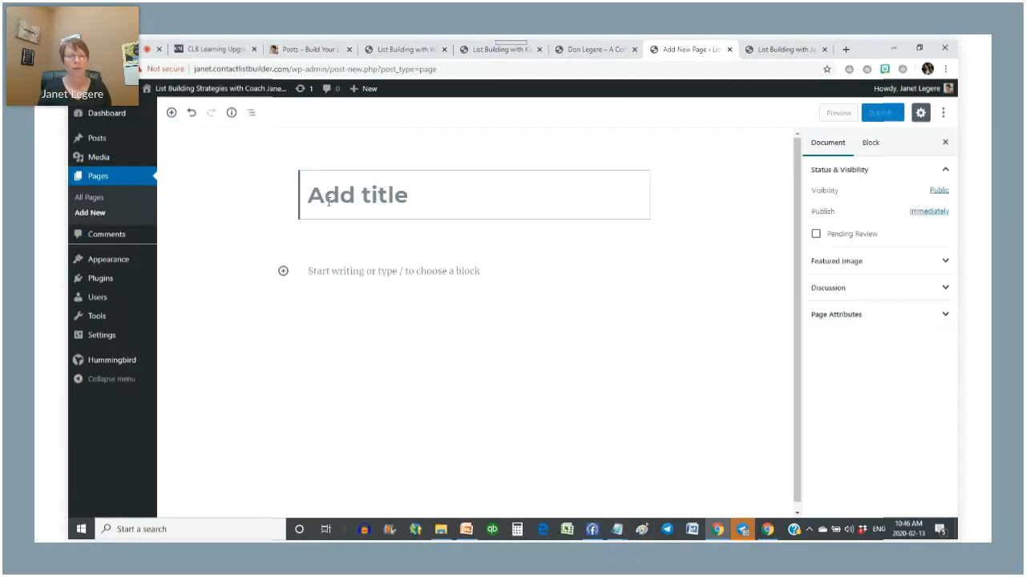
pyautogui.write('Welcome')
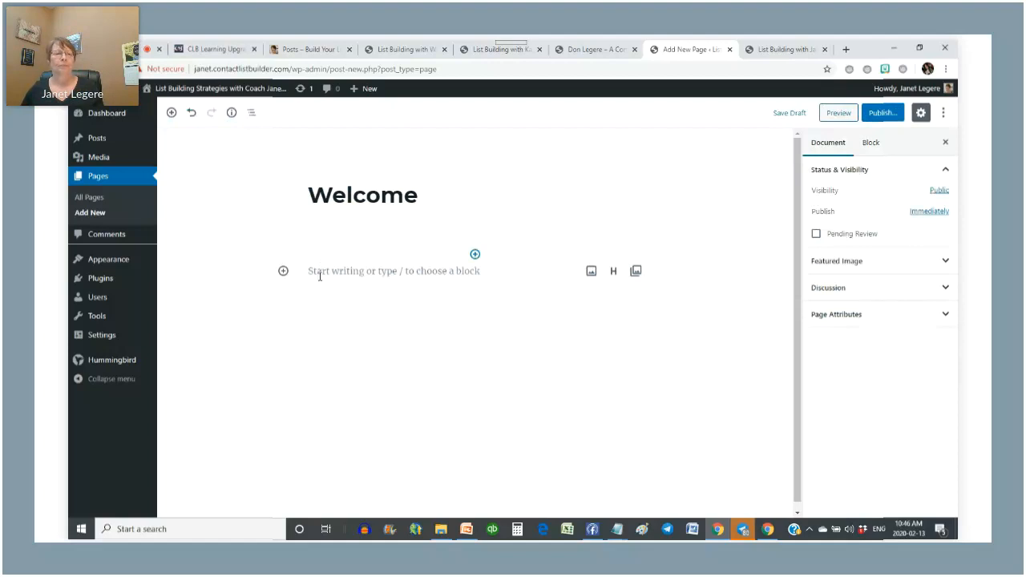
pyautogui.click(314, 275)
pyautogui.write('W')
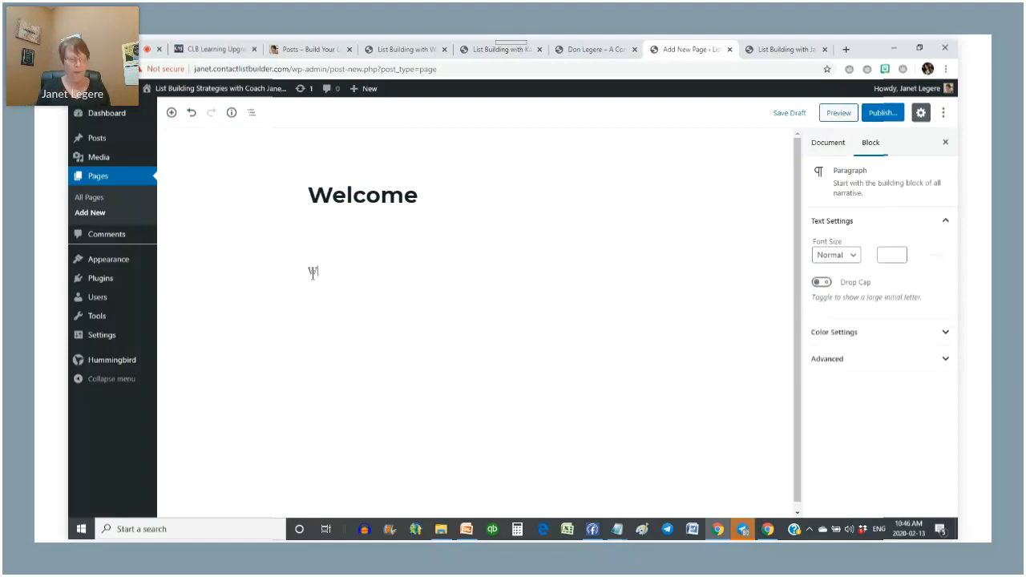
pyautogui.write('elcome t')
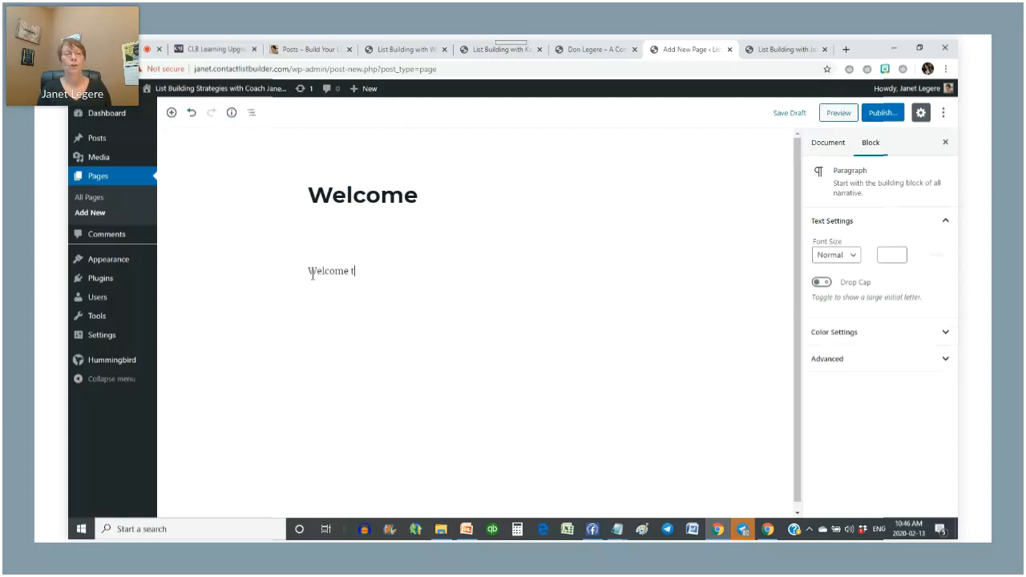
pyautogui.write('o my new')
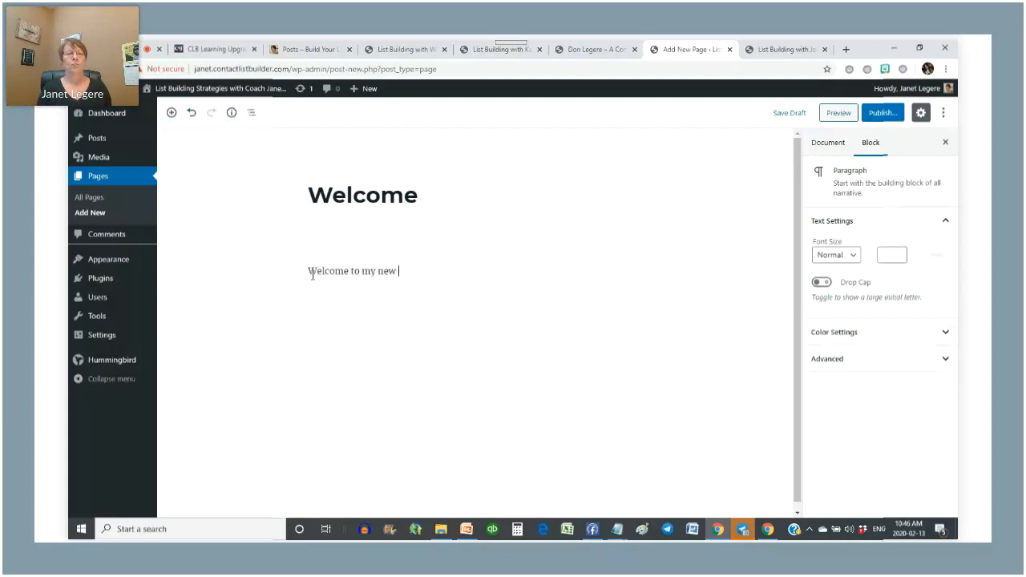
pyautogui.write(' blog. My name is Jaqnet')
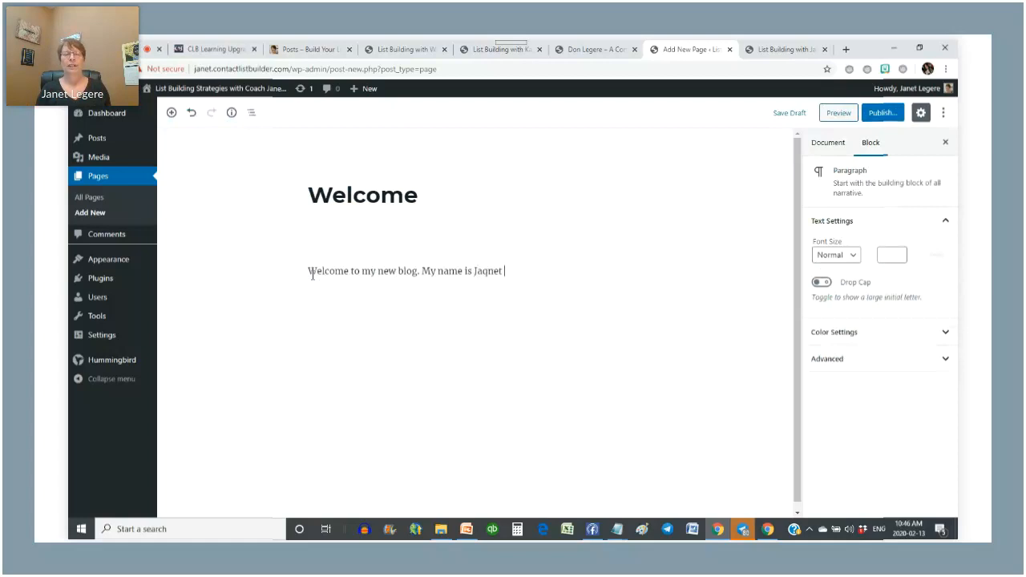
pyautogui.write('n')
pyautogui.press('BackSpace')
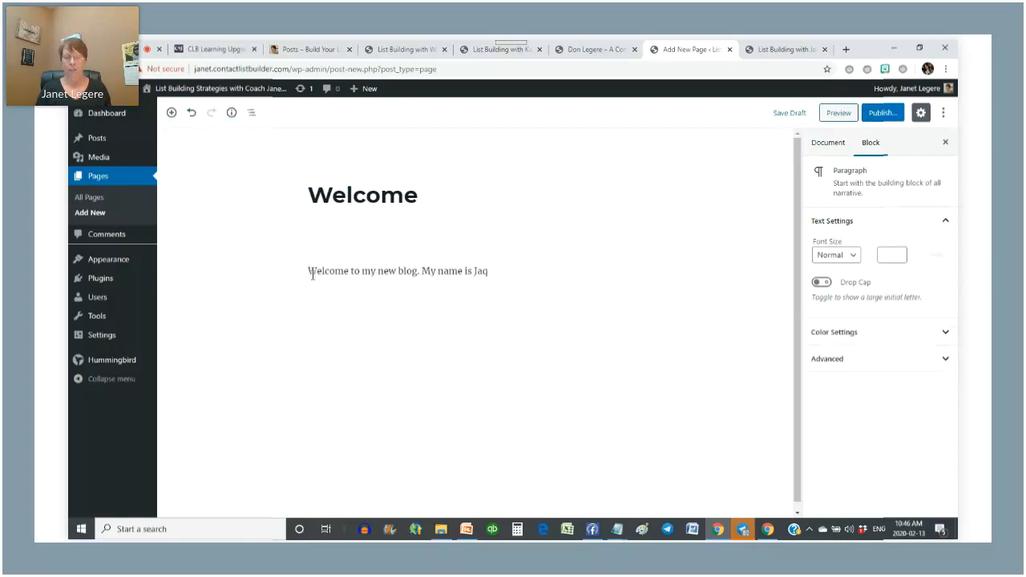
pyautogui.write('net Legere')
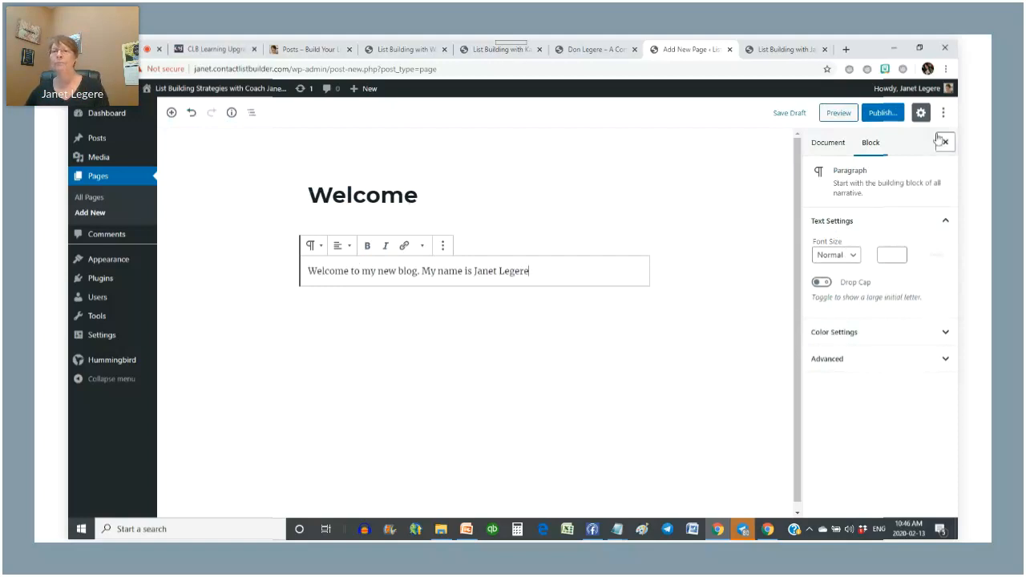
# - Publish the Welcome page and return to the All Pages list
pyautogui.click(886, 114)
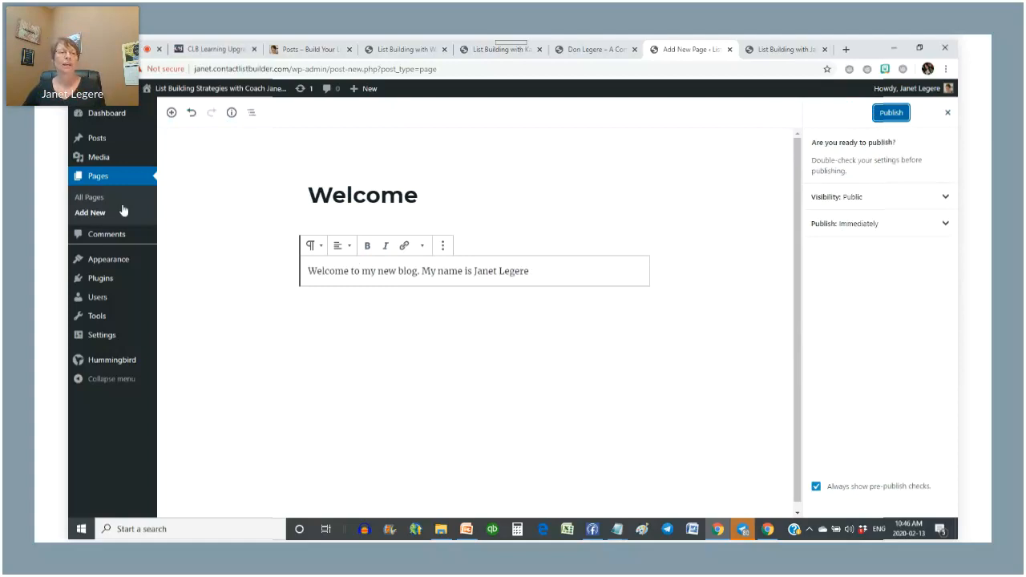
pyautogui.click(89, 174)
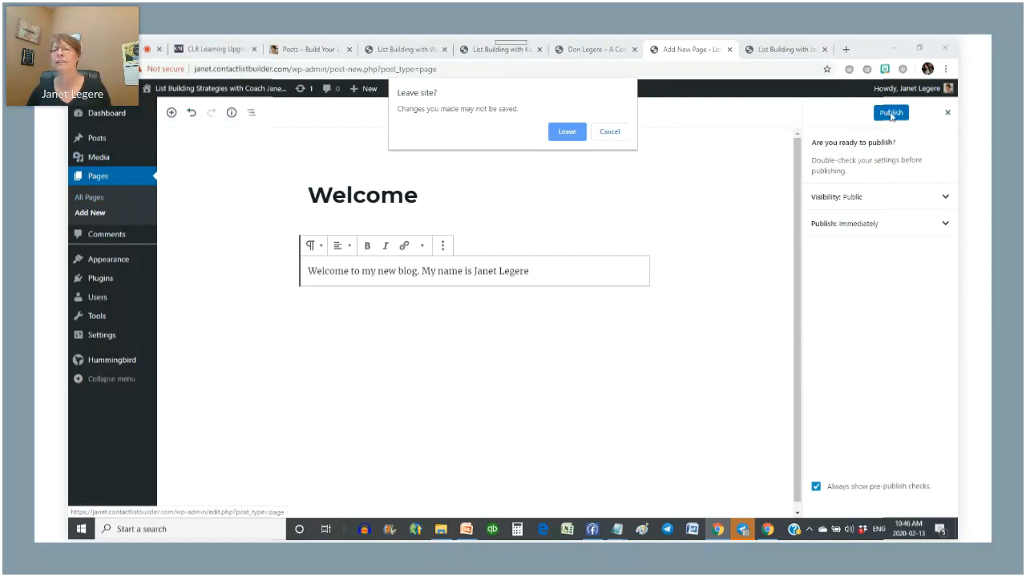
pyautogui.click(603, 132)
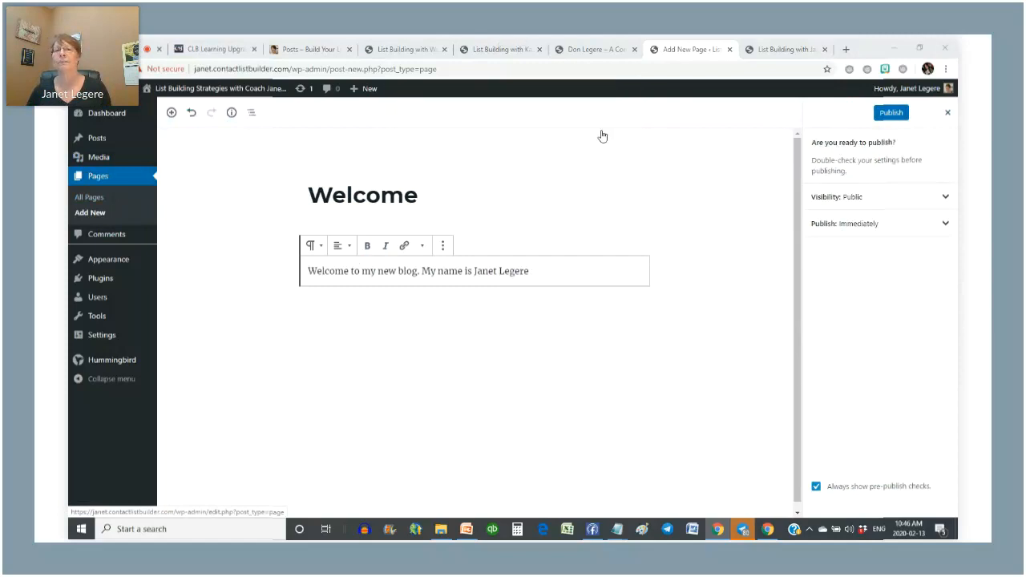
pyautogui.click(892, 113)
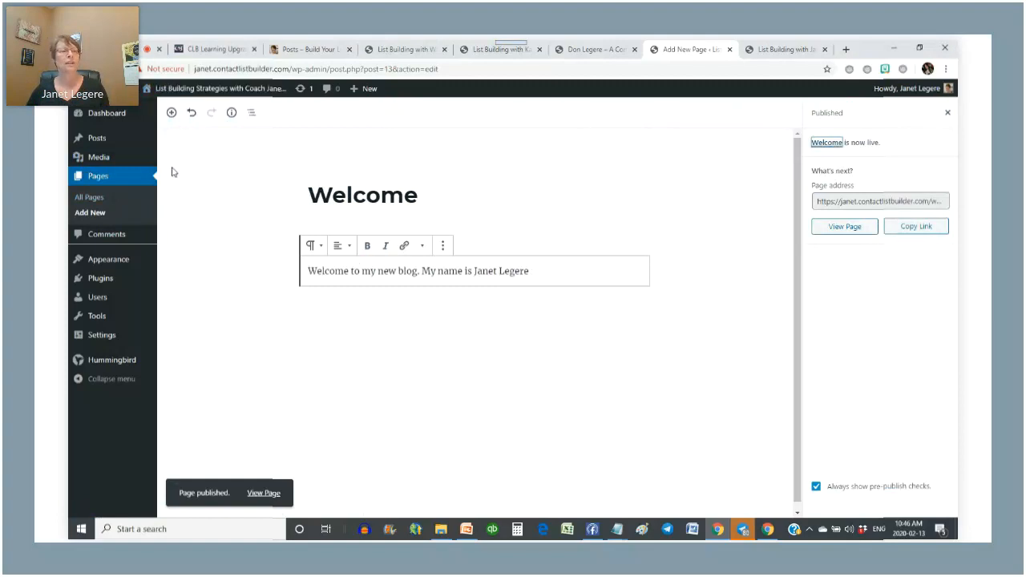
pyautogui.click(100, 178)
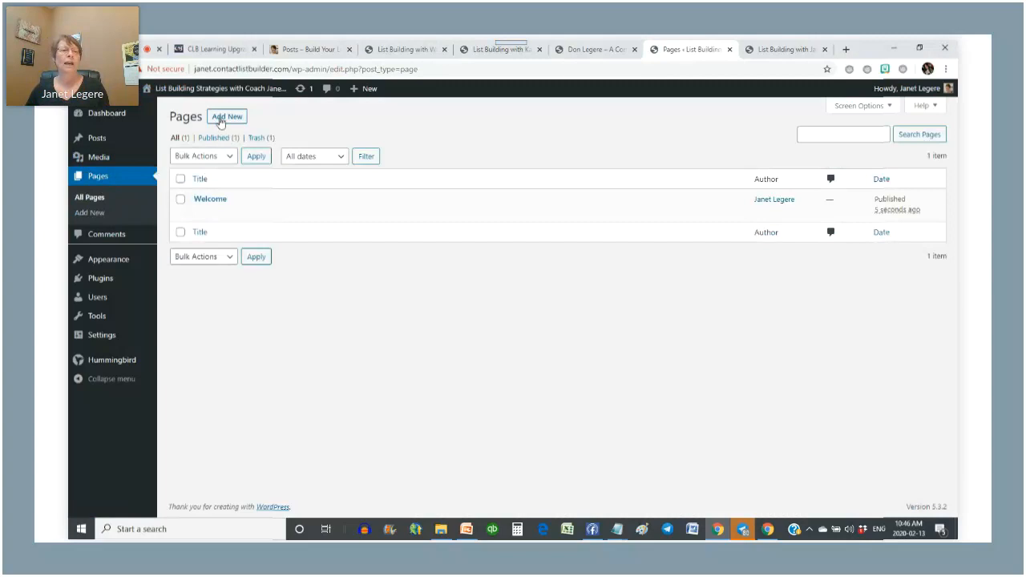
# - Add an empty page titled 'Posts', publish it, and go back to the pages list
pyautogui.click(226, 121)
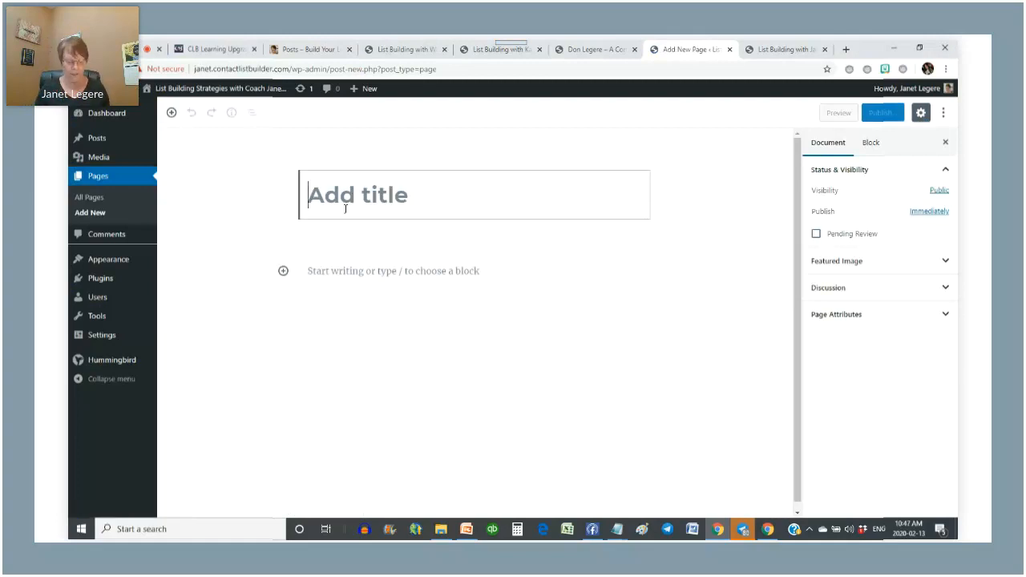
pyautogui.write('Posts')
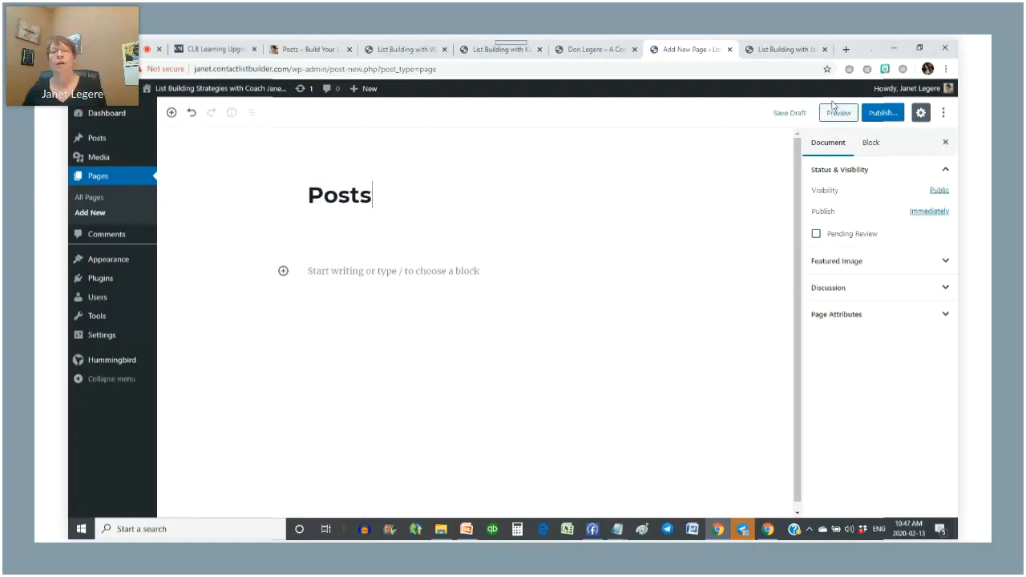
pyautogui.click(889, 112)
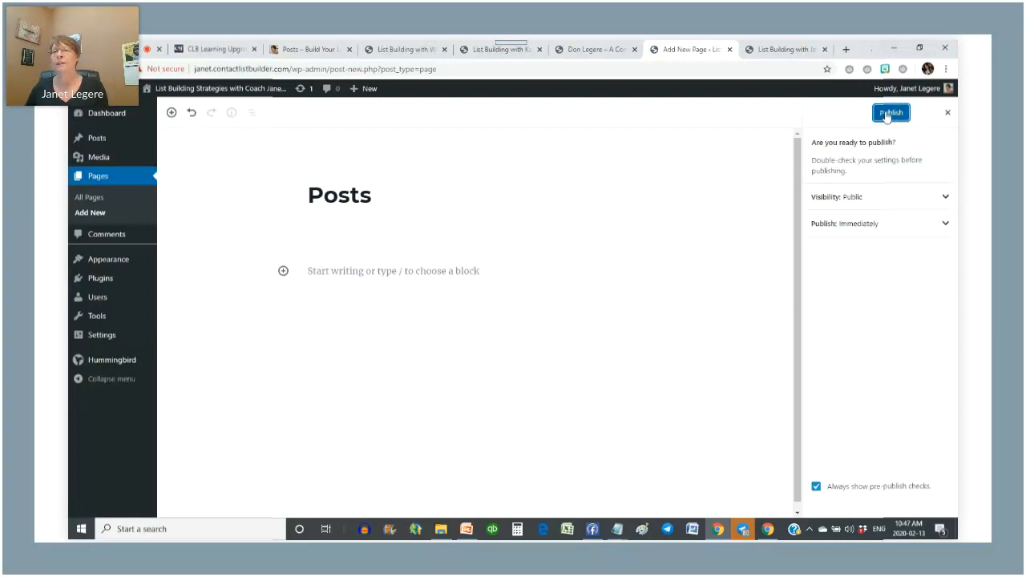
pyautogui.click(890, 114)
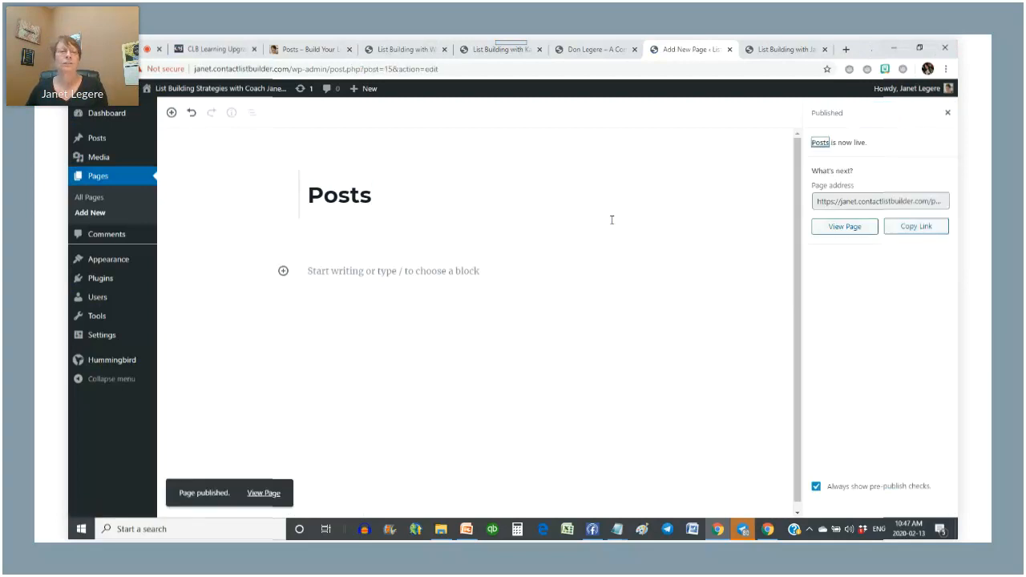
pyautogui.click(94, 178)
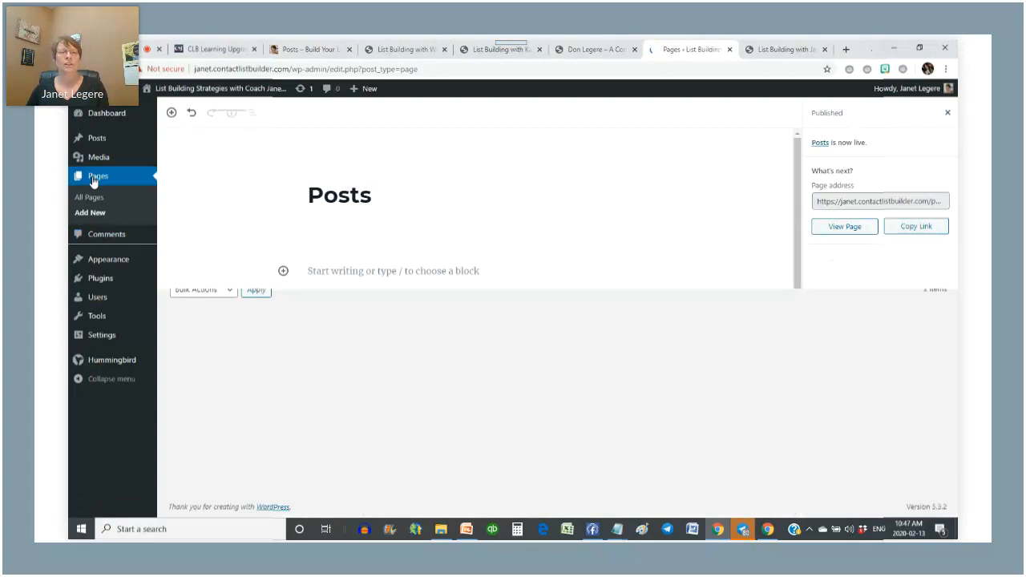